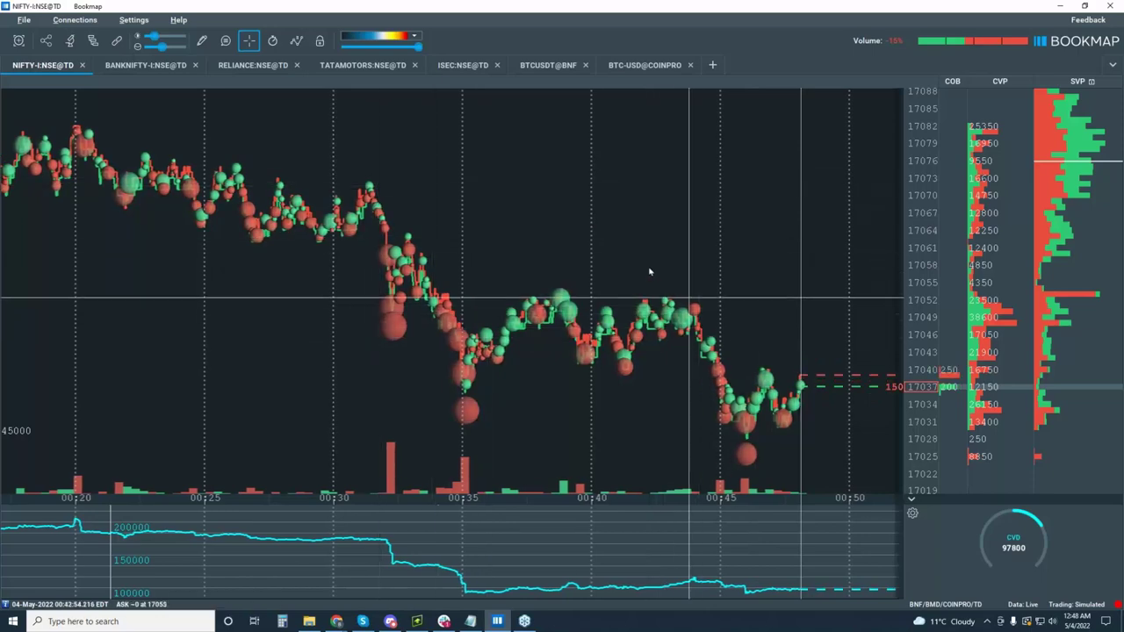
# Step: Collapse the CVD indicator pane below the NIFTY chart and adjust the price axis scale
pyautogui.scroll(-3, 629, 272)
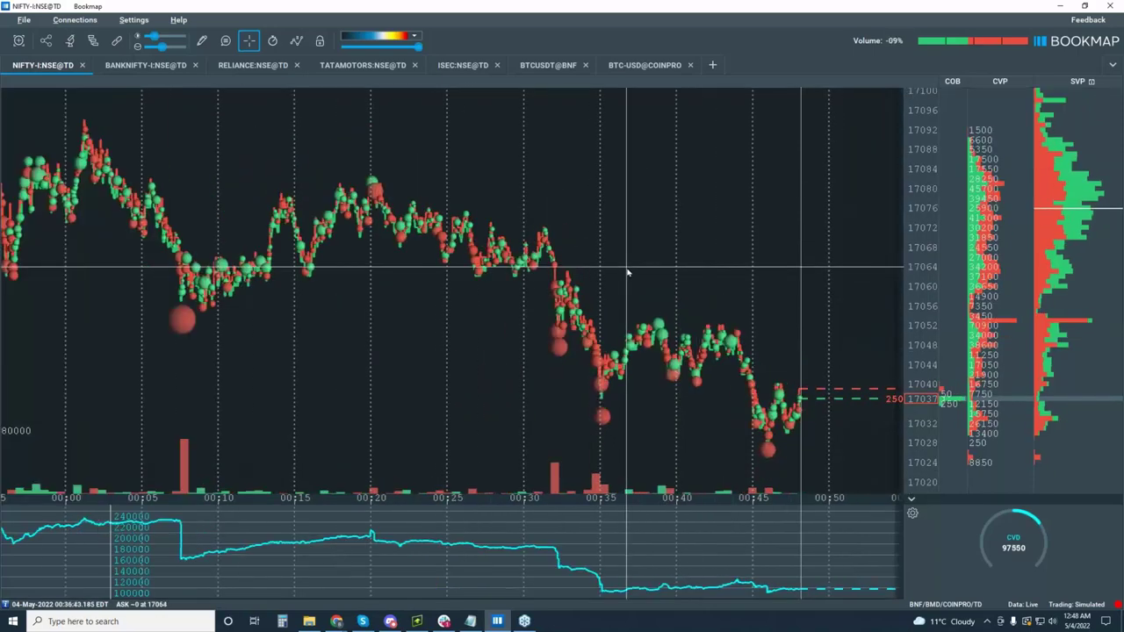
pyautogui.scroll(-2, 628, 272)
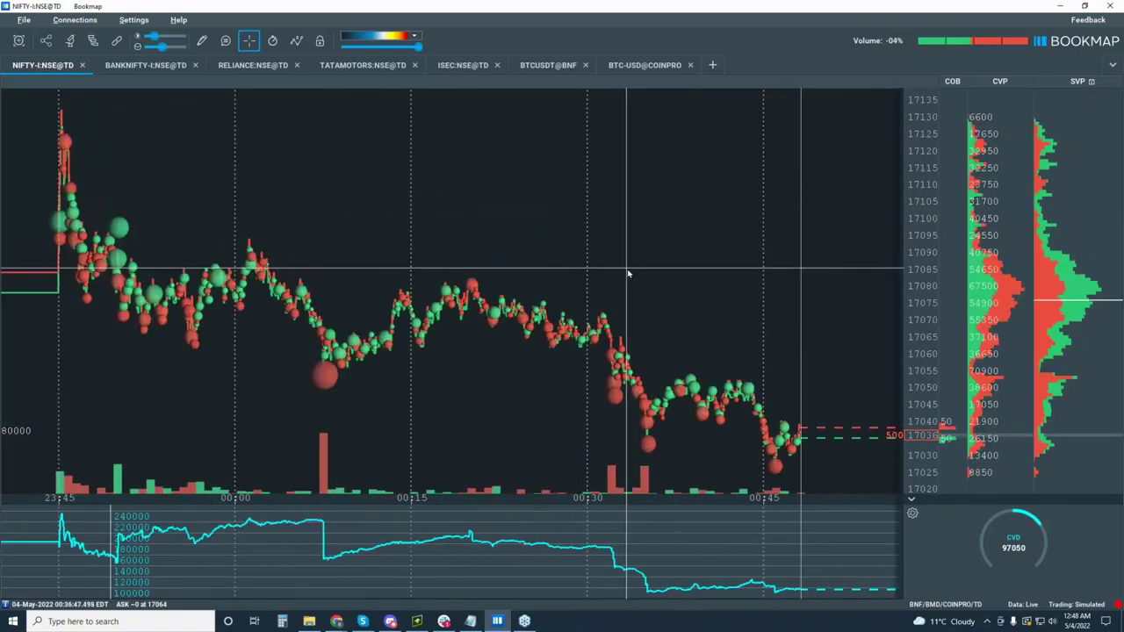
pyautogui.scroll(2, 628, 272)
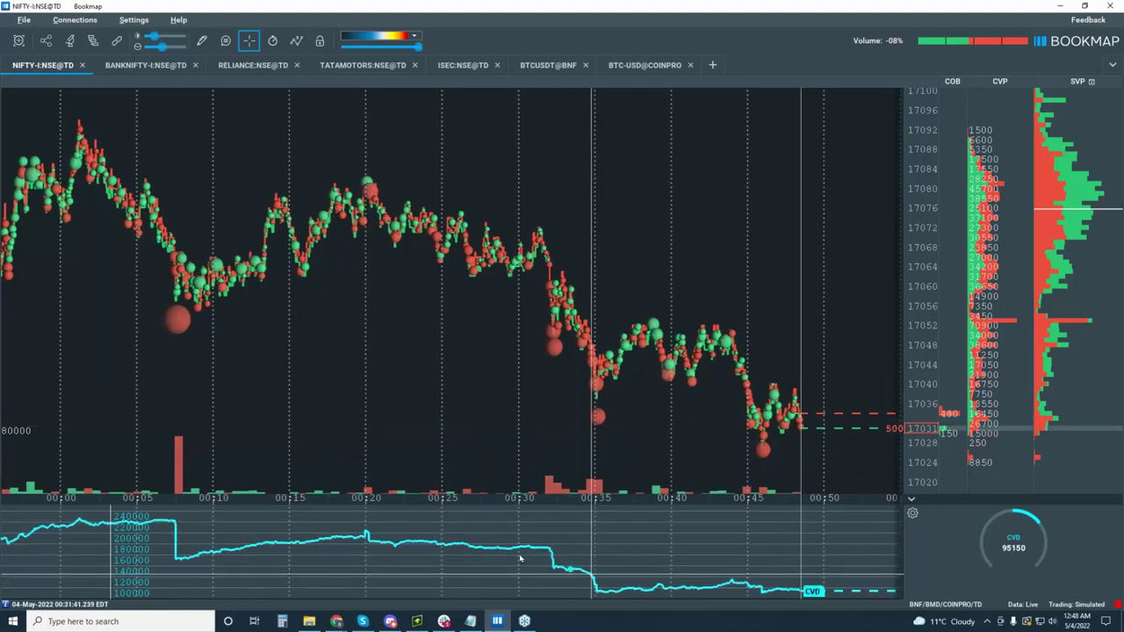
pyautogui.click(912, 501)
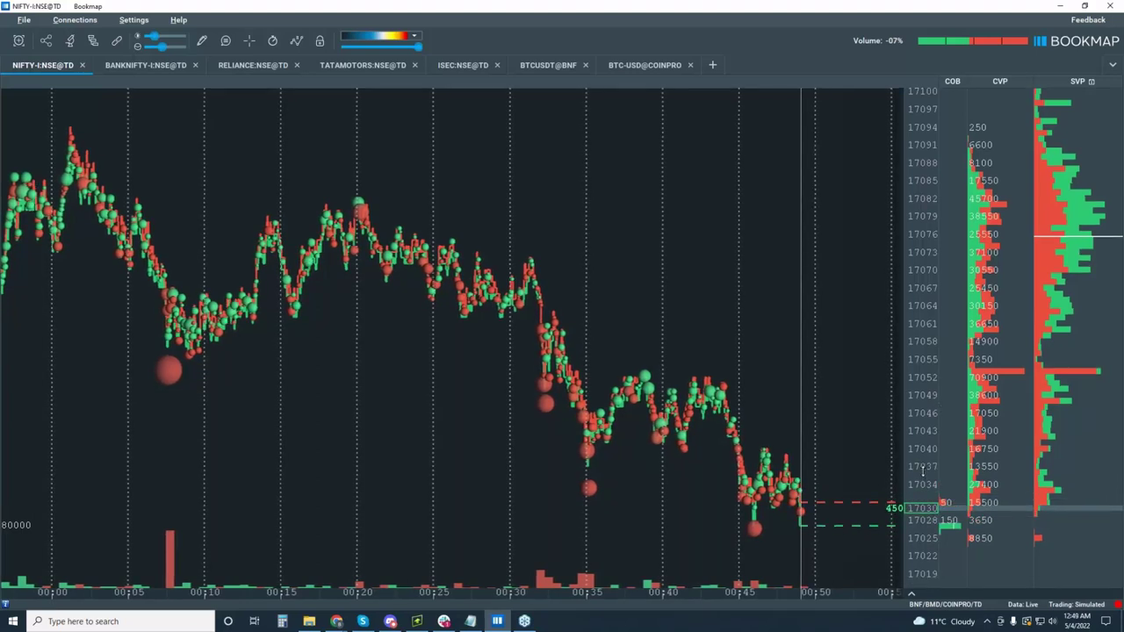
pyautogui.moveTo(921, 465); pyautogui.dragTo(921, 459)
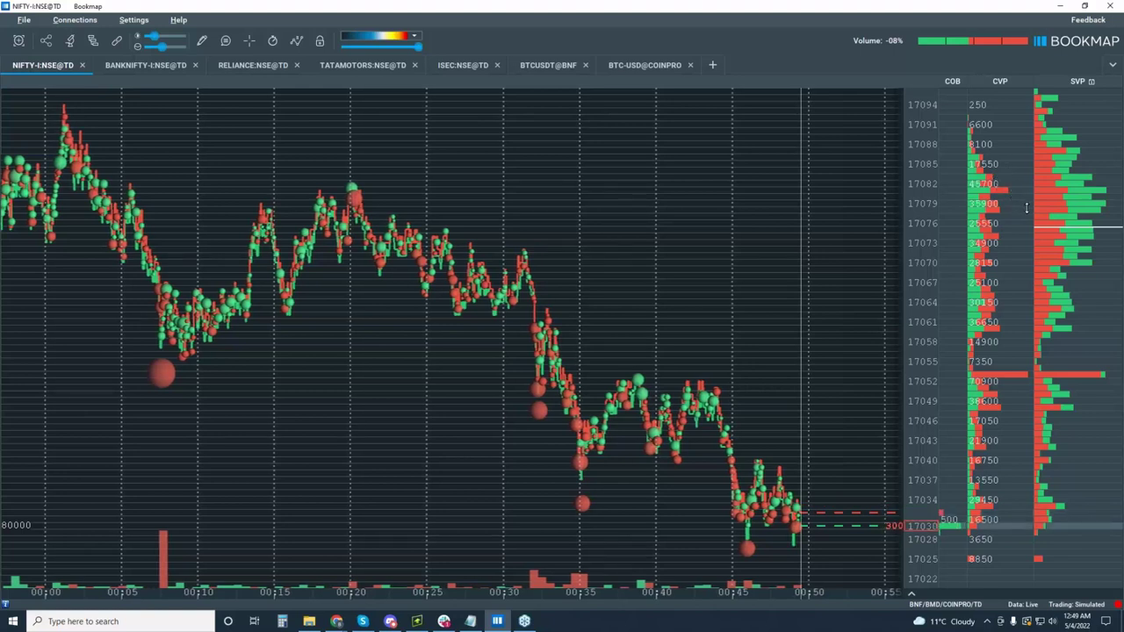
# Step: Raise the computer's audio volume
pyautogui.press('XF86AudioLowerVolume')
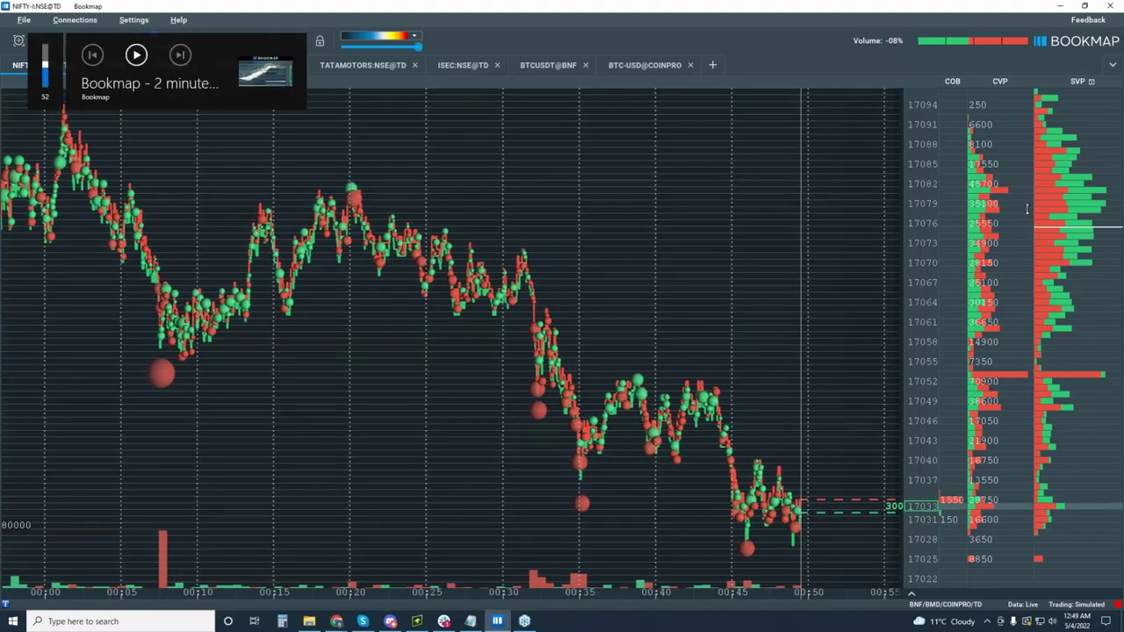
pyautogui.press('XF86AudioRaiseVolume')
pyautogui.press('XF86AudioRaiseVolume')
pyautogui.press('XF86AudioRaiseVolume')
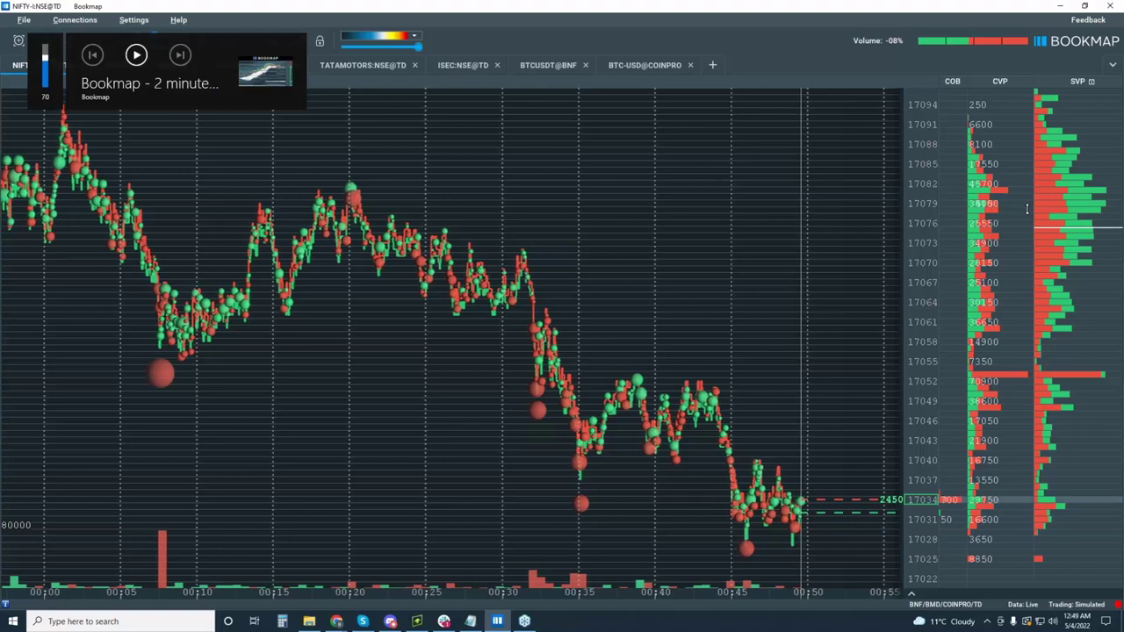
pyautogui.press('XF86AudioRaiseVolume')
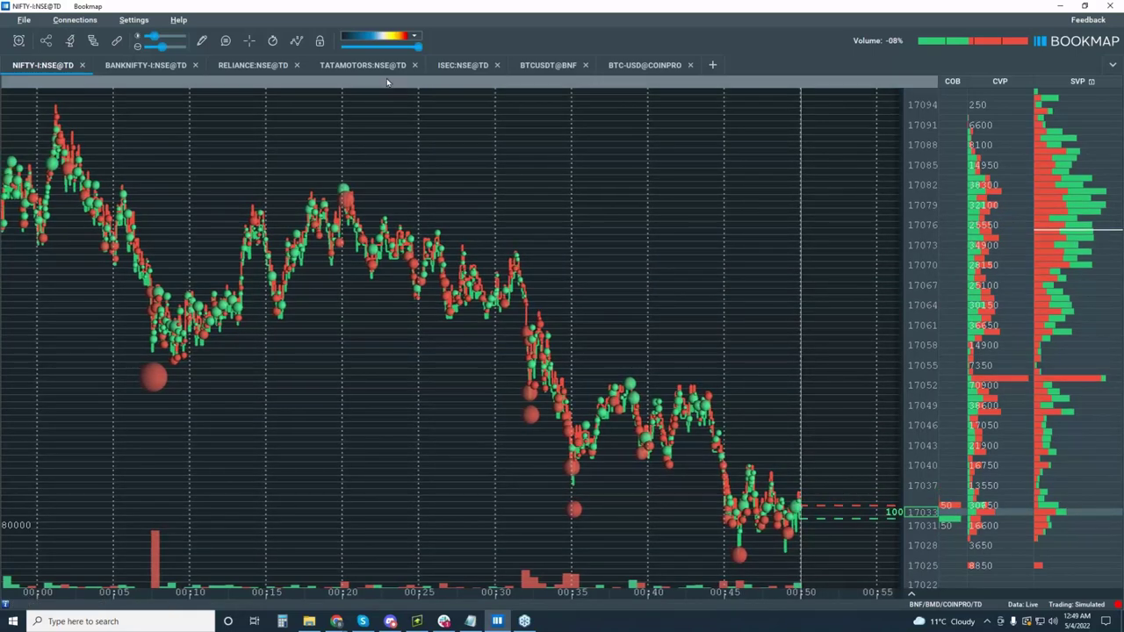
# Step: Hide the Volume Dots on the NIFTY chart and show the Candlestick Bars instead
pyautogui.click(298, 43)
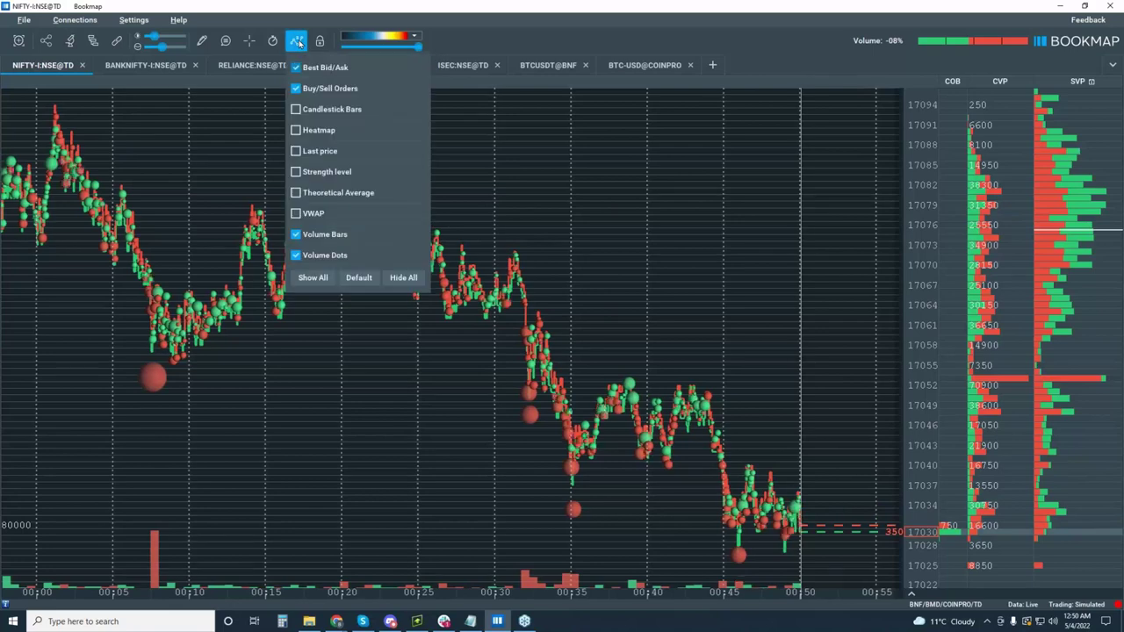
pyautogui.click(297, 255)
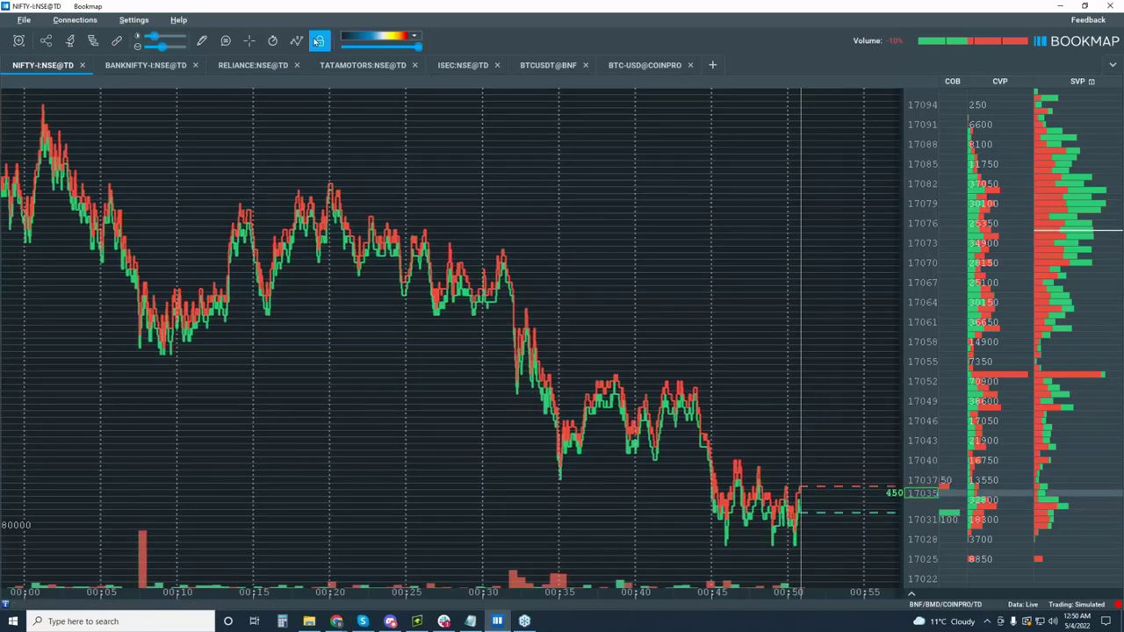
pyautogui.click(297, 42)
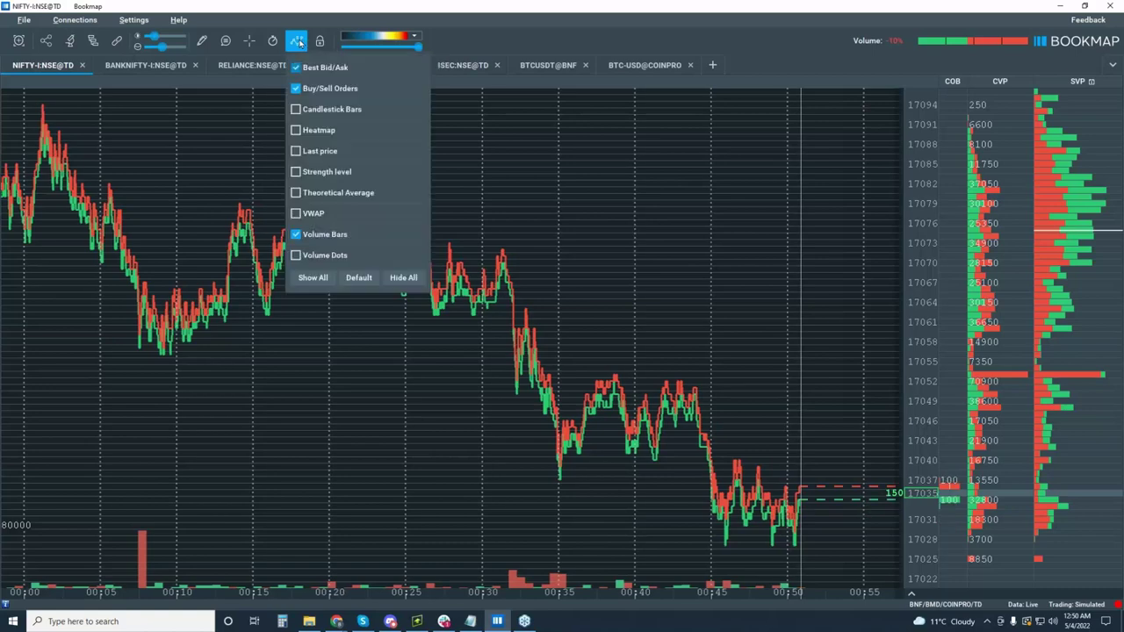
pyautogui.click(296, 109)
pyautogui.click(531, 160)
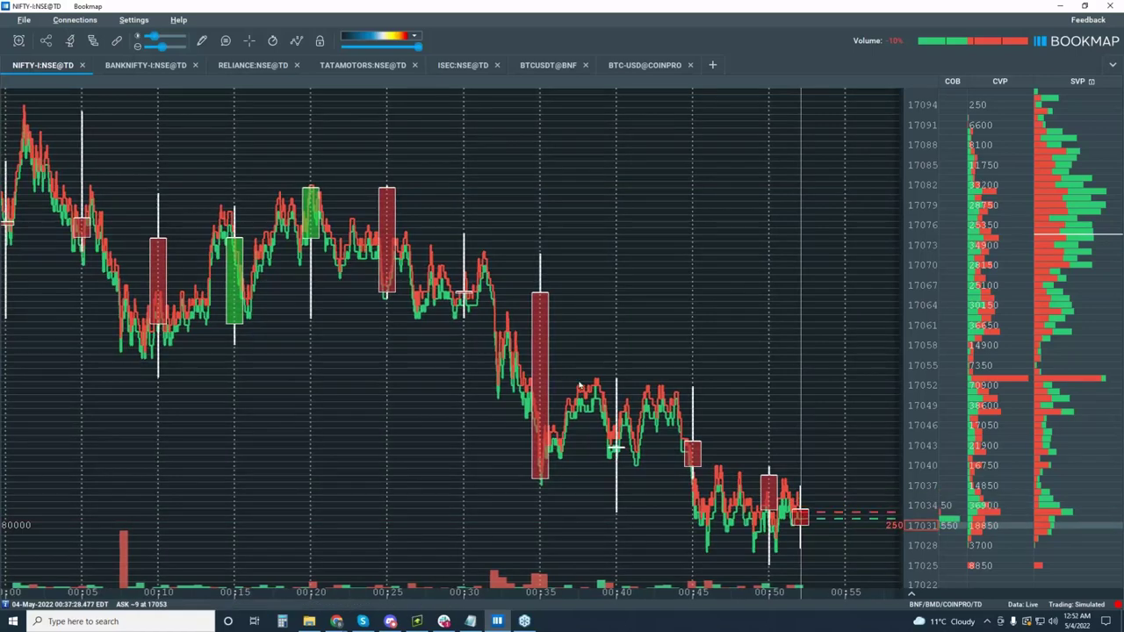
# Step: Draw three rectangles around the successive price ranges between about 00:14 and 00:45 on the NIFTY chart
pyautogui.scroll(2, 505, 343)
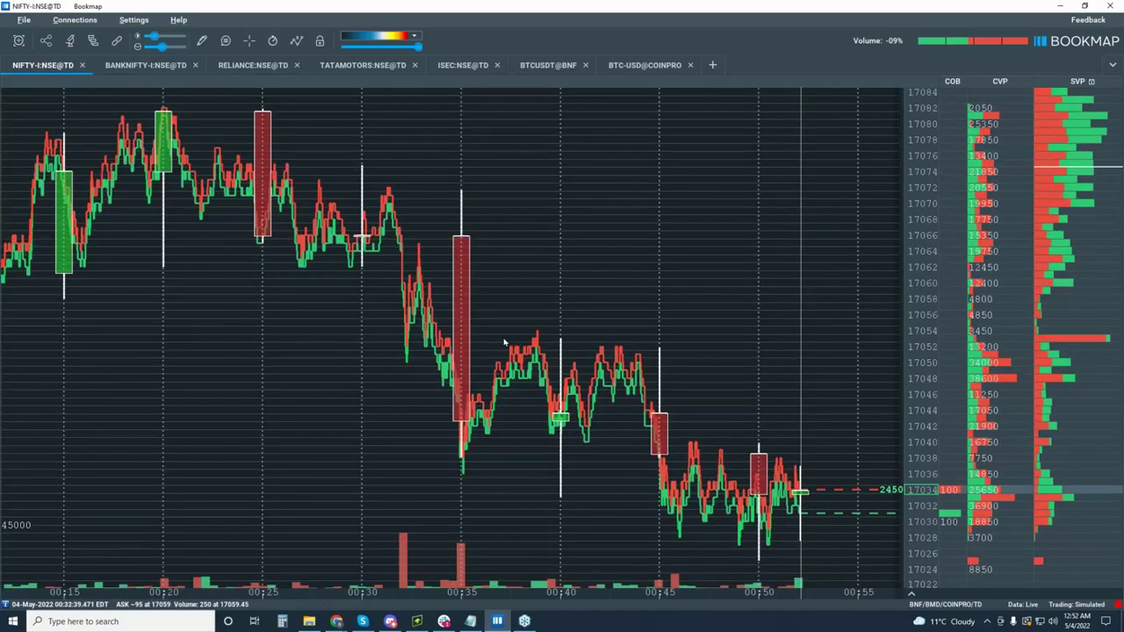
pyautogui.click(201, 41)
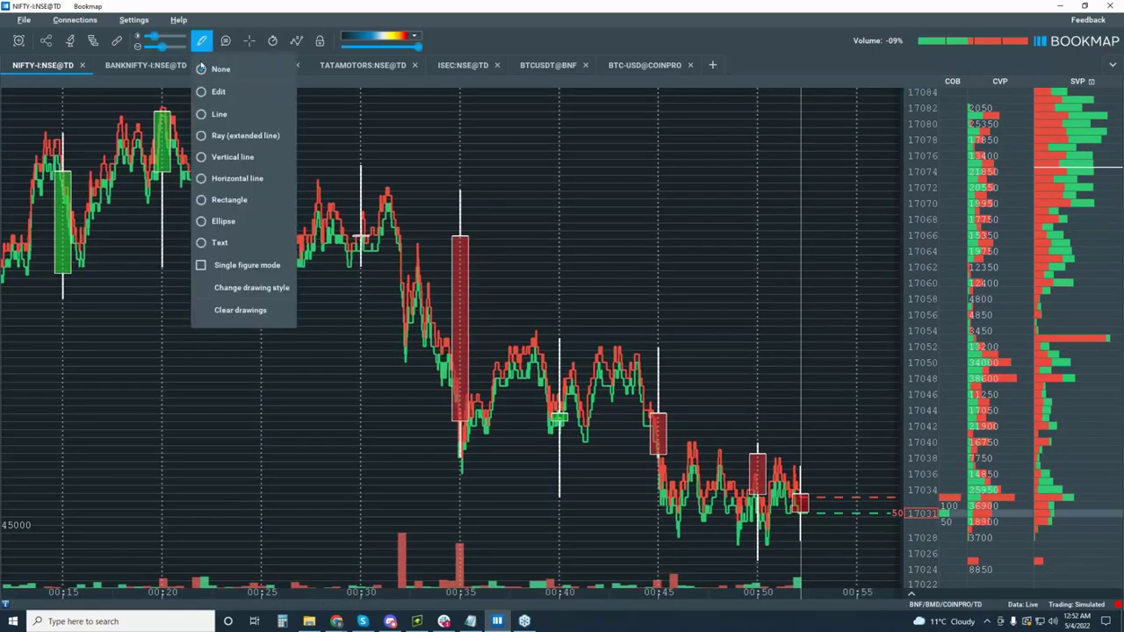
pyautogui.click(215, 201)
pyautogui.moveTo(406, 262)
pyautogui.mouseDown()
pyautogui.moveTo(209, 226)
pyautogui.moveTo(37, 126)
pyautogui.moveTo(41, 109)
pyautogui.mouseUp()
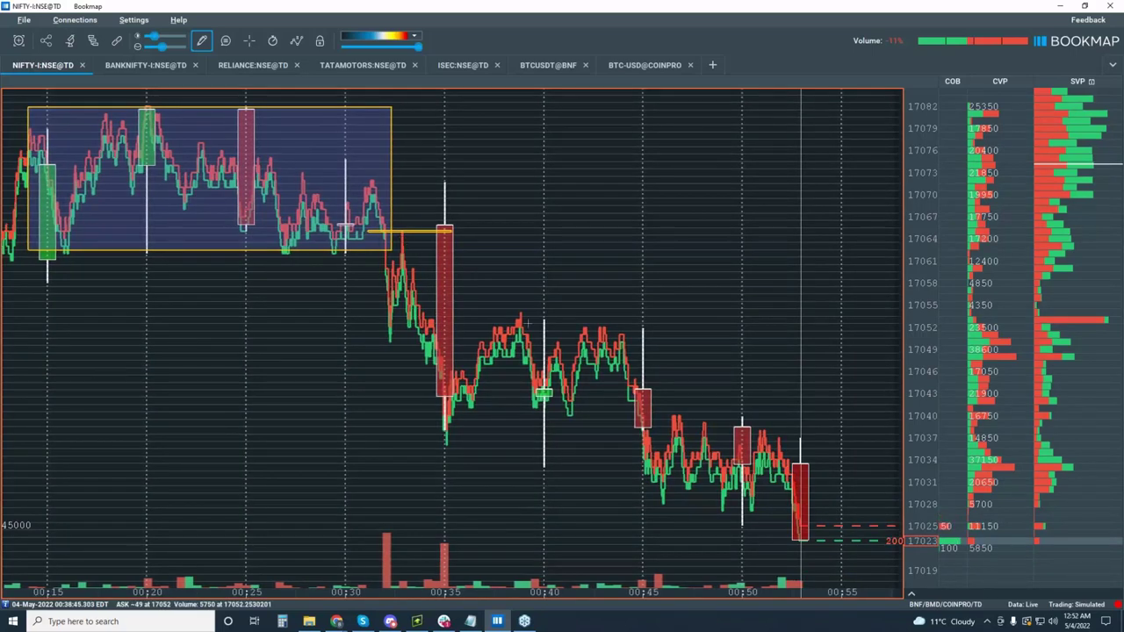
pyautogui.moveTo(386, 236); pyautogui.dragTo(425, 334)
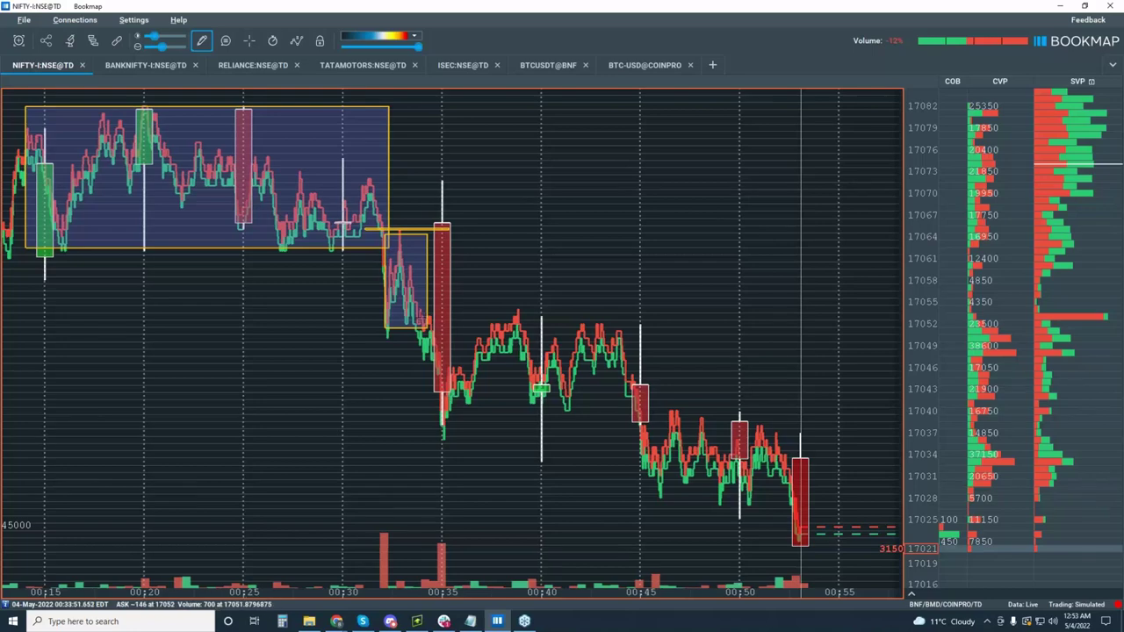
pyautogui.moveTo(421, 316)
pyautogui.mouseDown()
pyautogui.moveTo(511, 350)
pyautogui.moveTo(643, 423)
pyautogui.mouseUp()
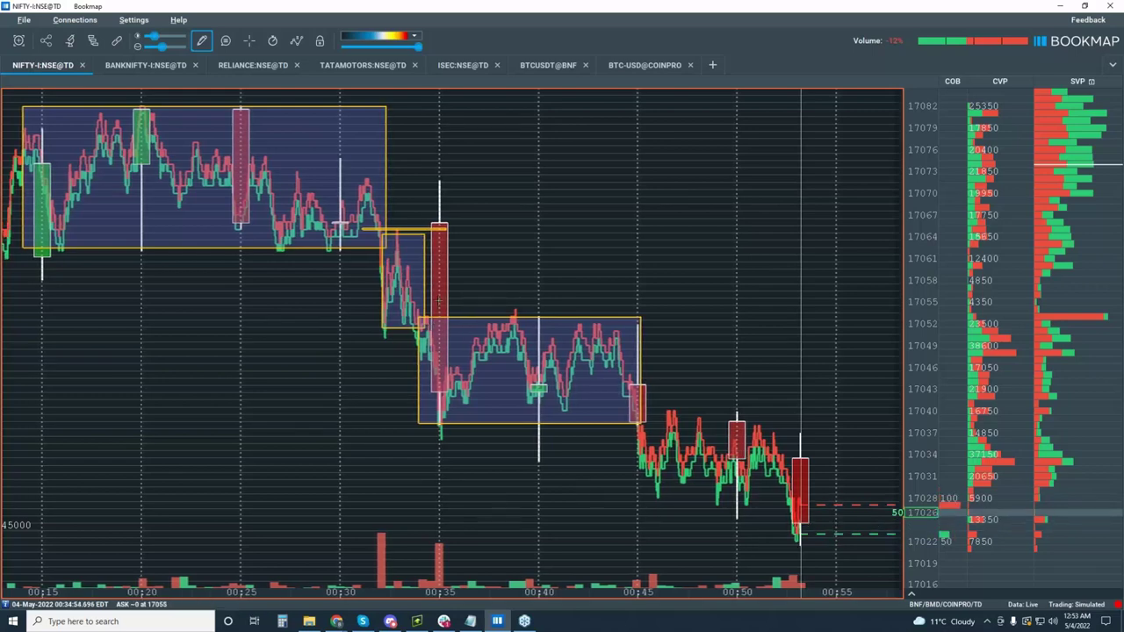
# Step: Hide the Candlestick Bars so the rectangles frame only the bid and ask lines
pyautogui.click(297, 42)
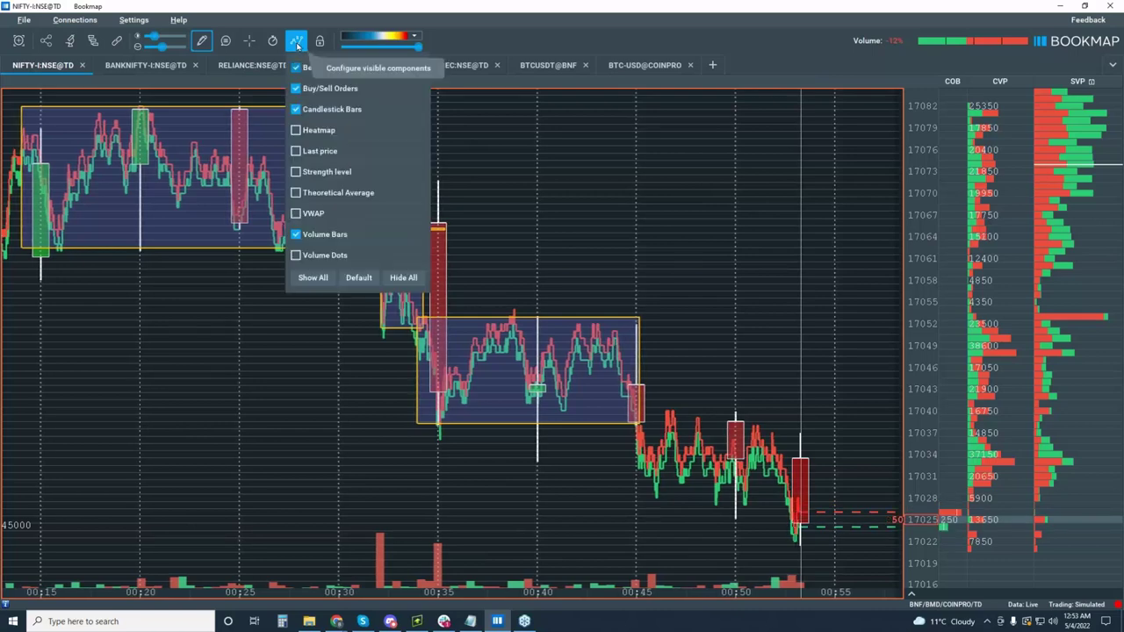
pyautogui.click(297, 109)
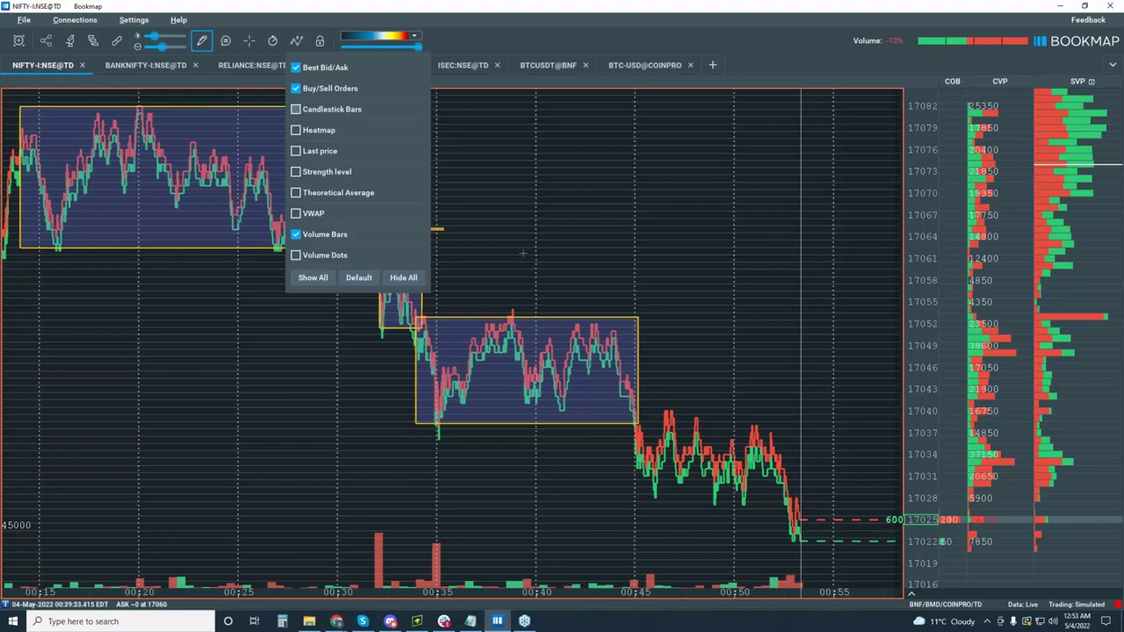
pyautogui.click(517, 218)
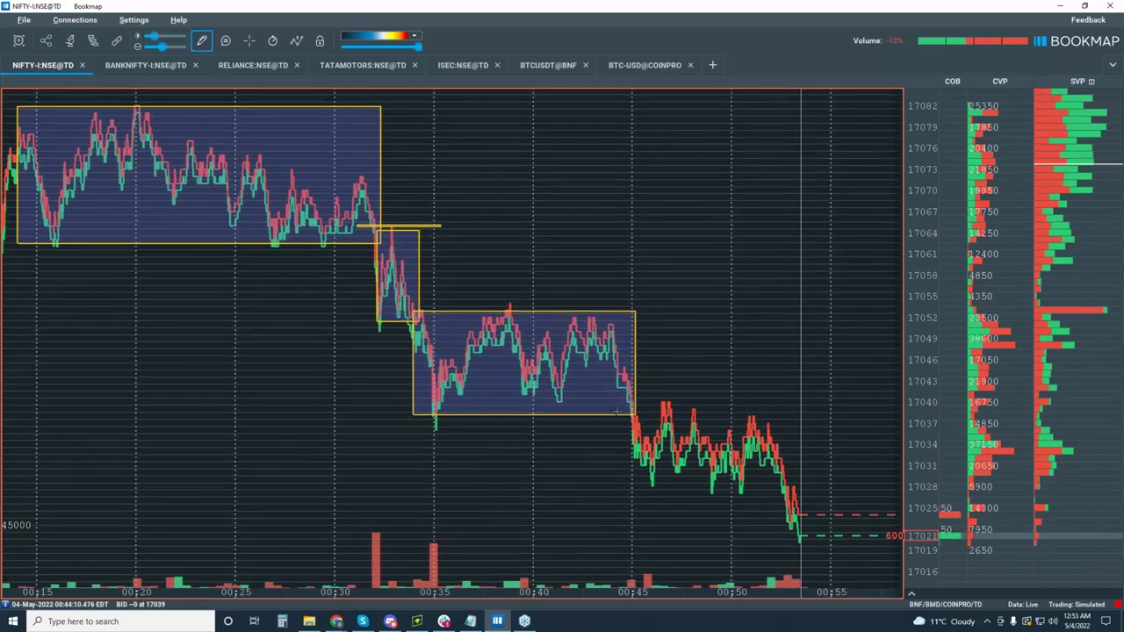
# Step: Draw rectangles around the 00:44 to 00:53 range and the lower range from about 17028 to 17017, then leave drawing mode
pyautogui.moveTo(621, 411); pyautogui.dragTo(784, 483)
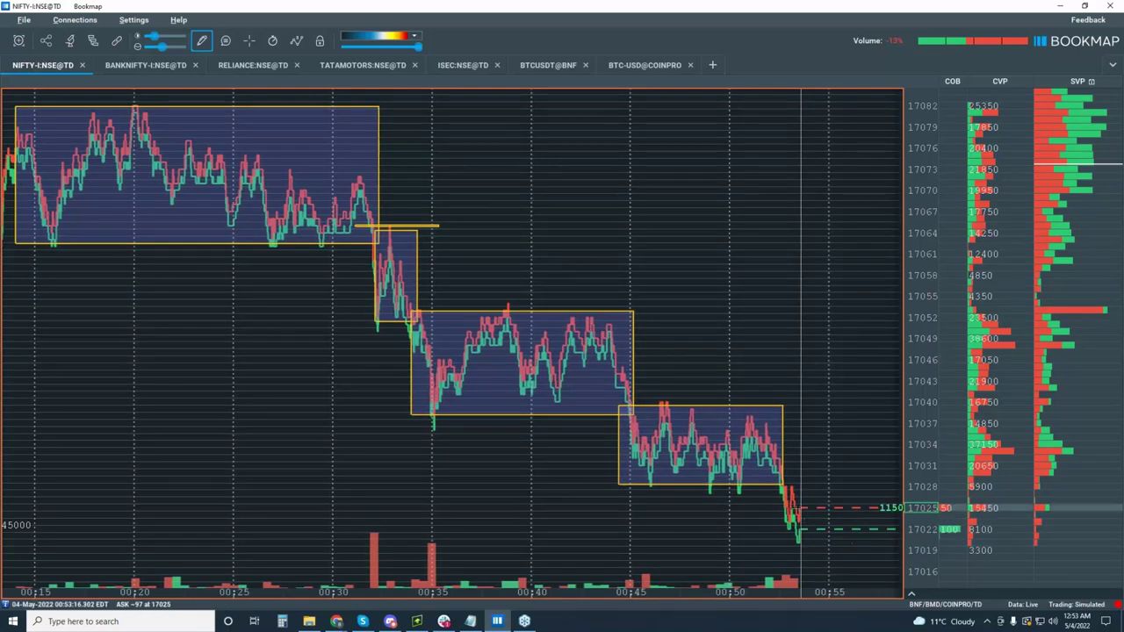
pyautogui.moveTo(924, 381); pyautogui.dragTo(930, 405)
pyautogui.scroll(2, 930, 405)
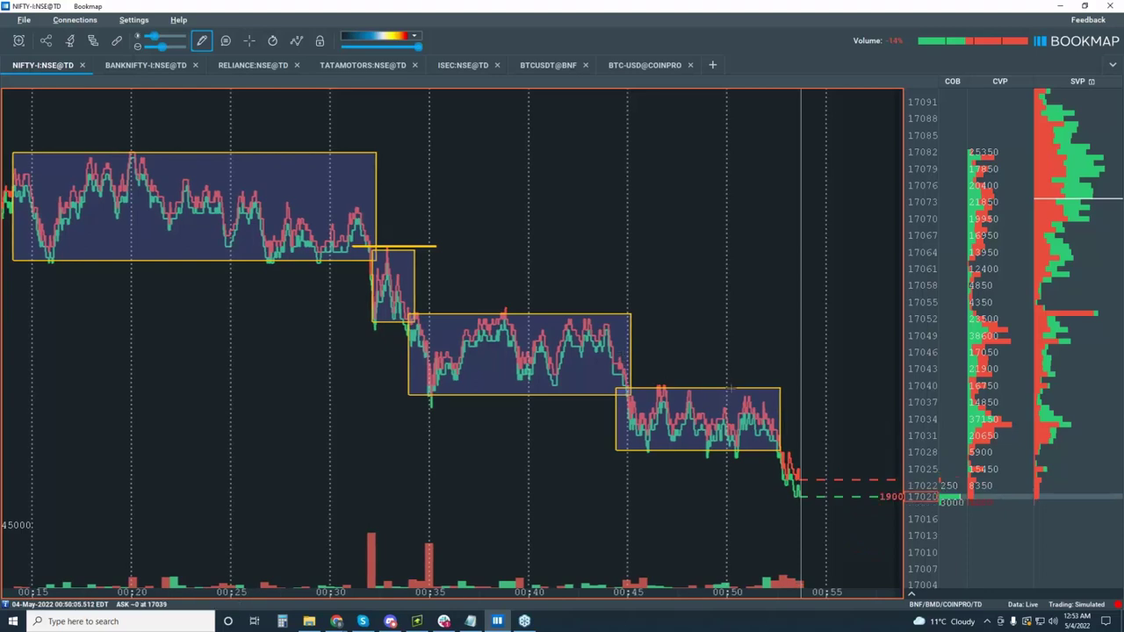
pyautogui.moveTo(781, 454)
pyautogui.mouseDown()
pyautogui.moveTo(850, 517)
pyautogui.moveTo(892, 515)
pyautogui.mouseUp()
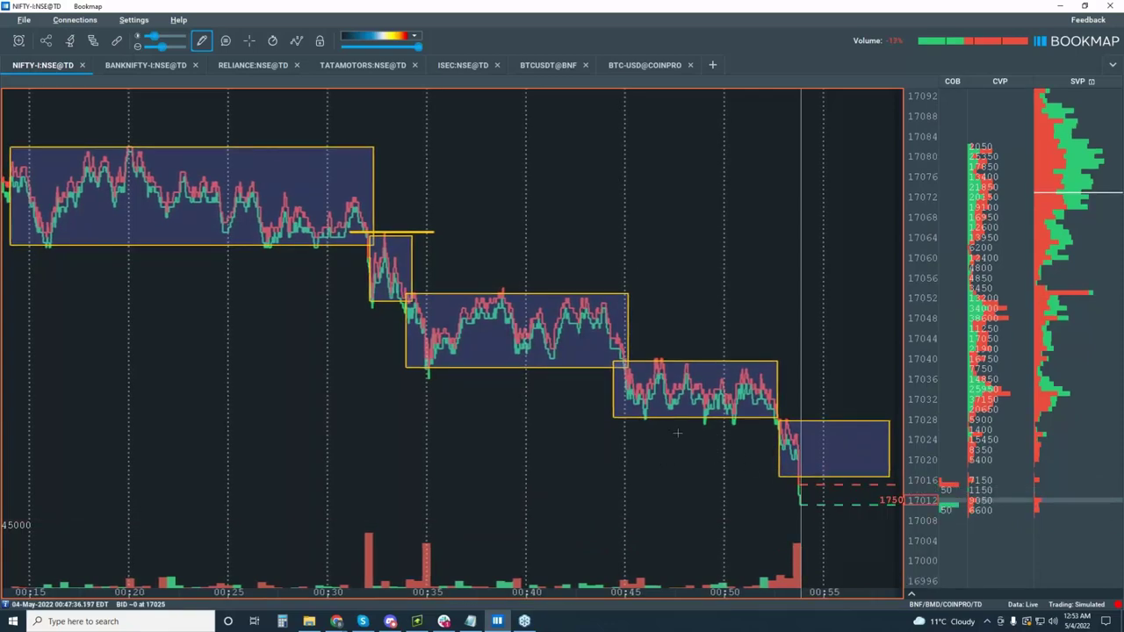
pyautogui.scroll(3, 672, 435)
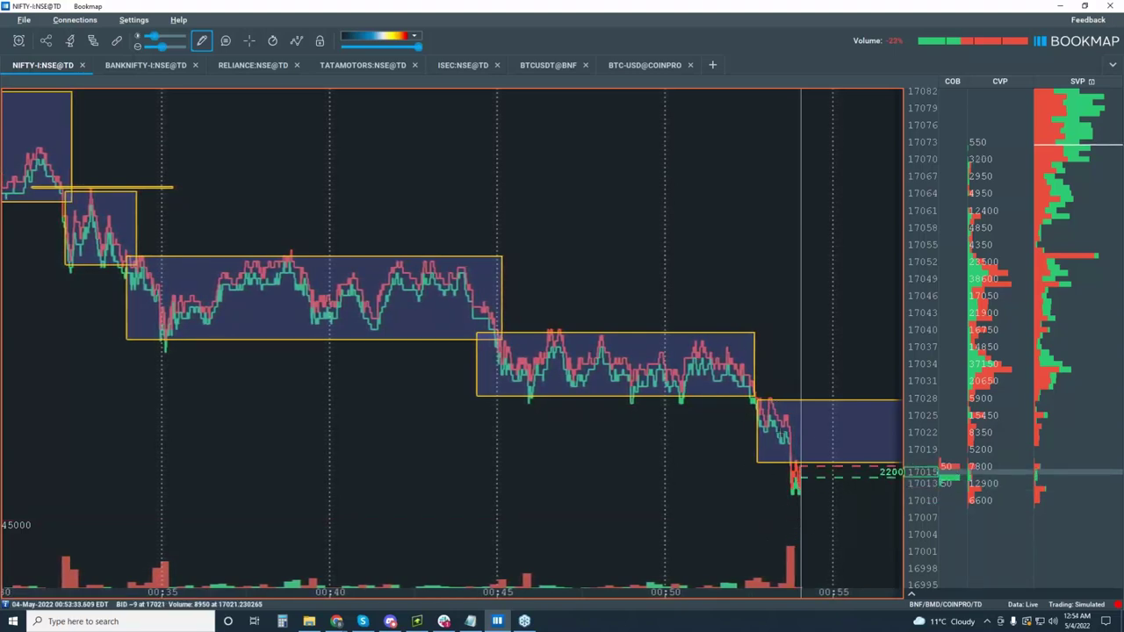
pyautogui.scroll(-4, 502, 333)
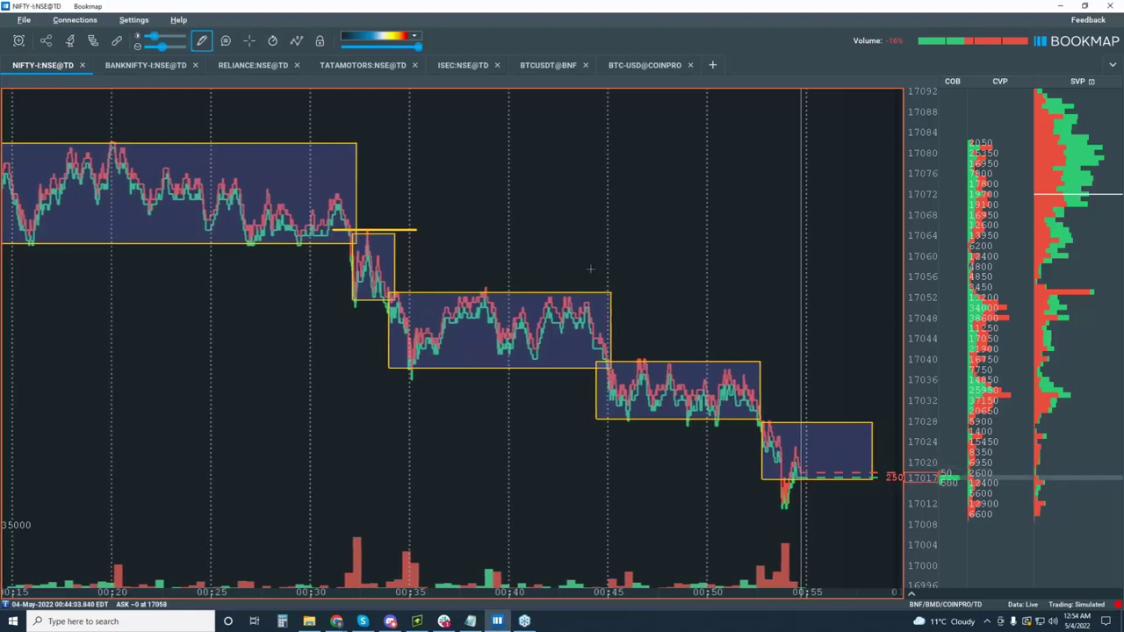
pyautogui.press('Escape')
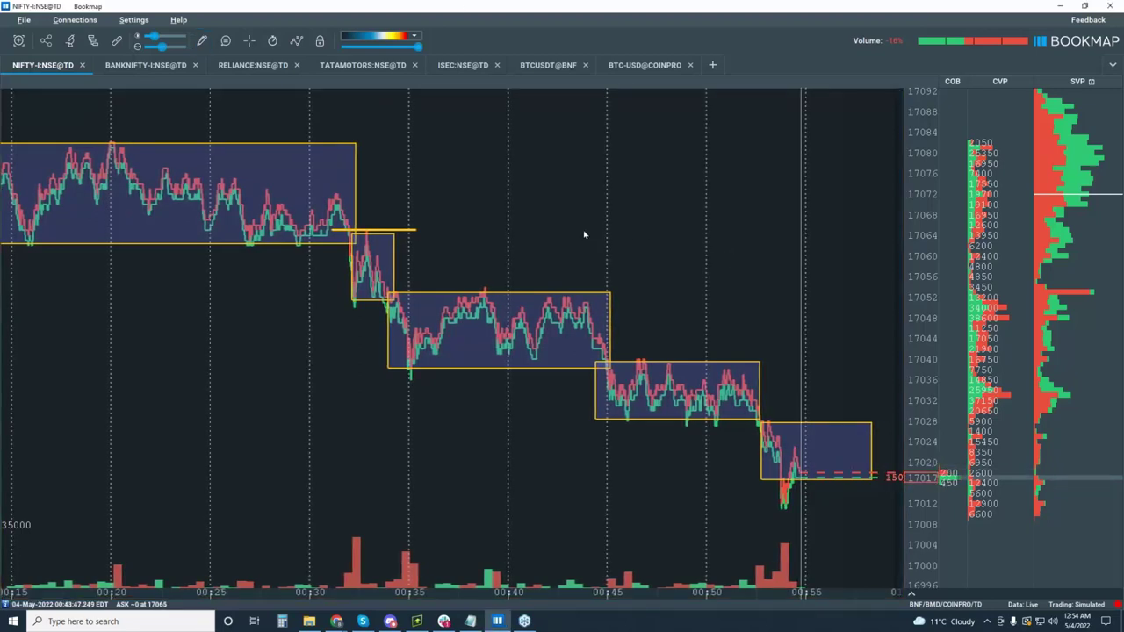
# Step: Show the Volume Dots on the NIFTY chart again
pyautogui.click(202, 42)
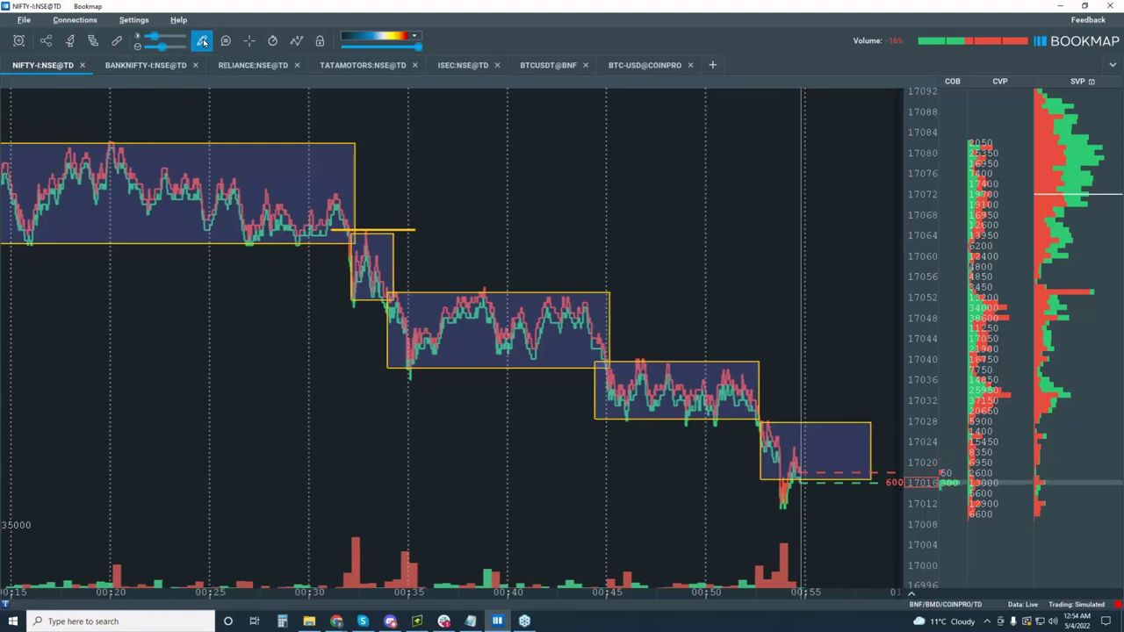
pyautogui.click(202, 41)
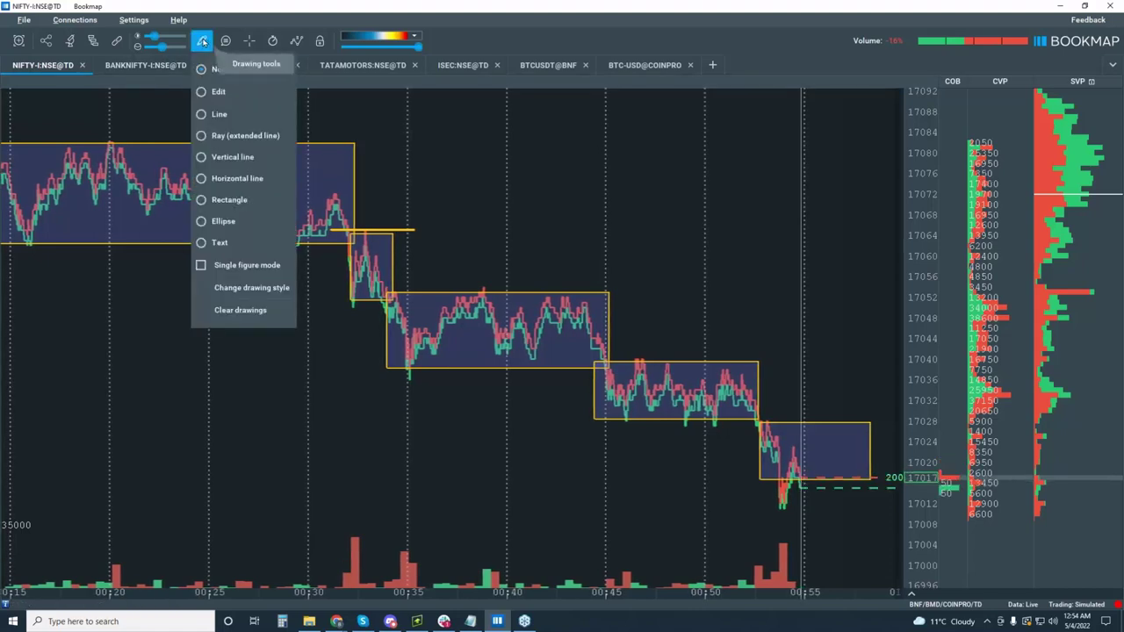
pyautogui.click(297, 42)
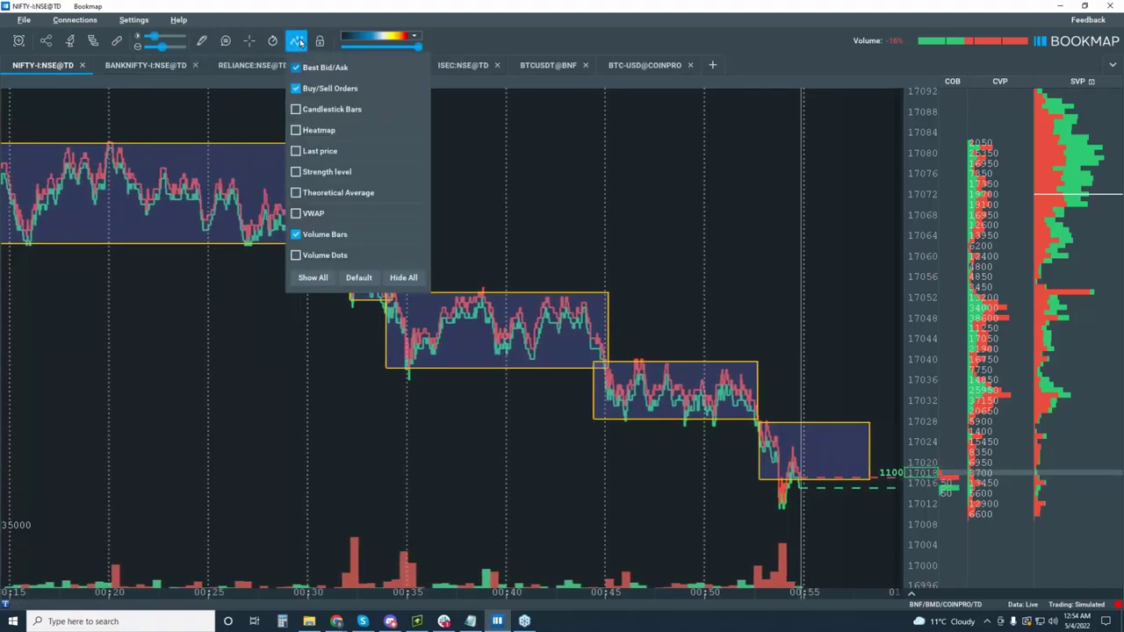
pyautogui.click(296, 256)
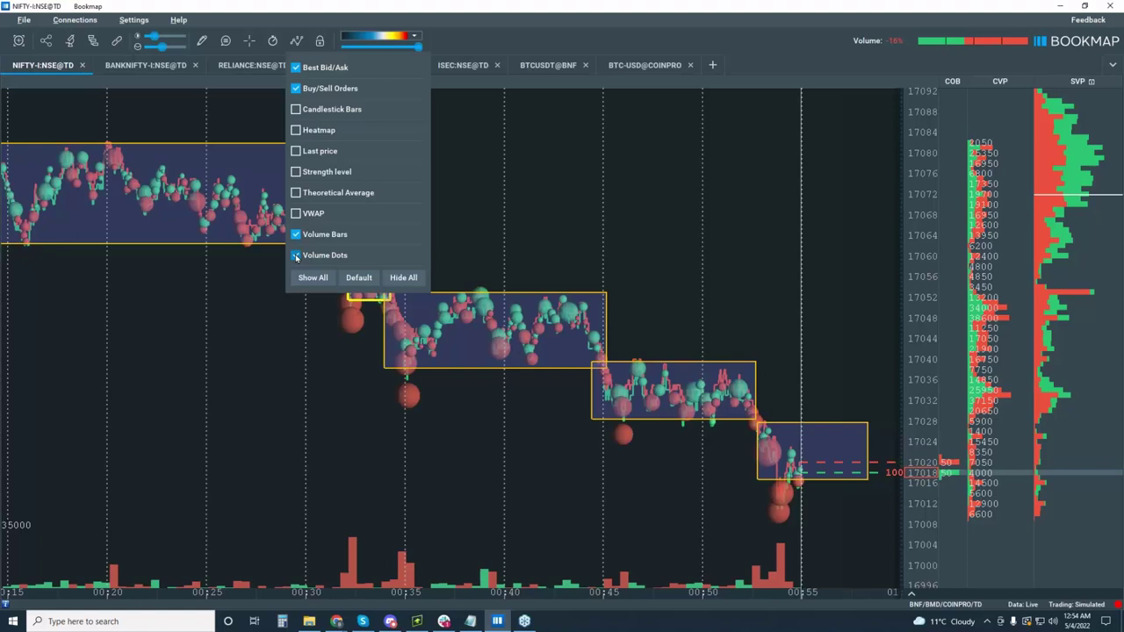
pyautogui.click(283, 353)
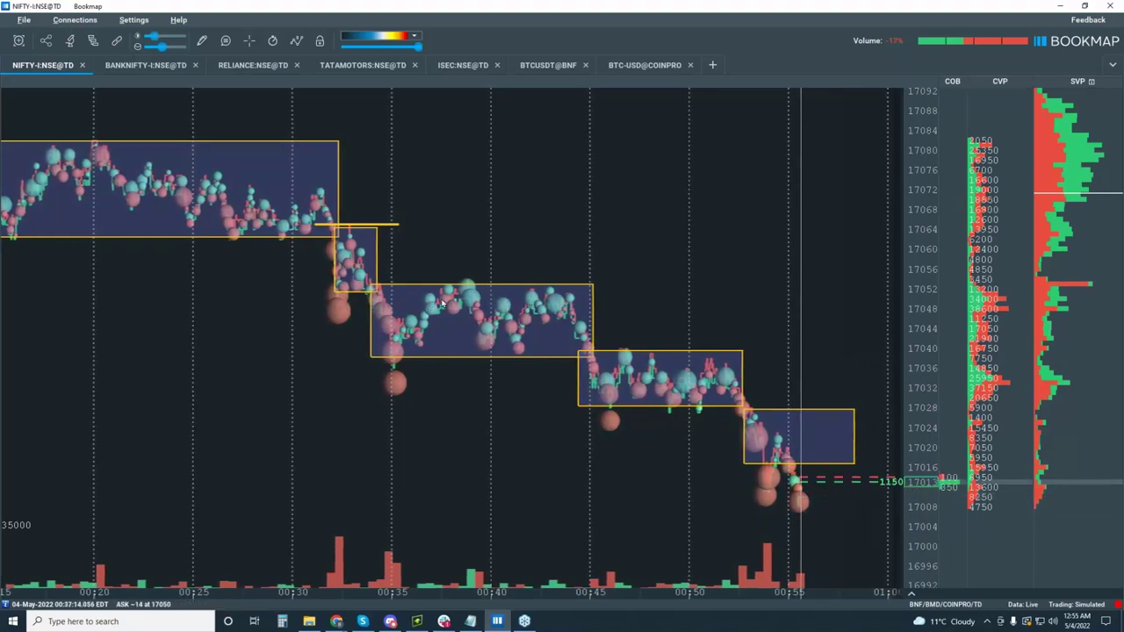
pyautogui.click(611, 403)
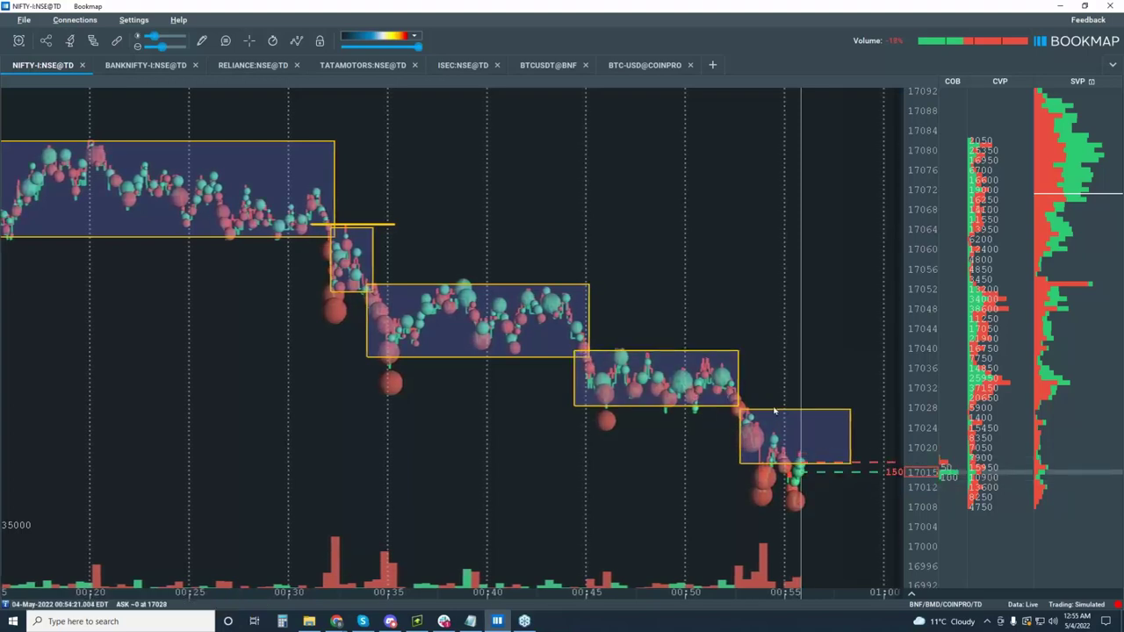
pyautogui.scroll(2, 747, 406)
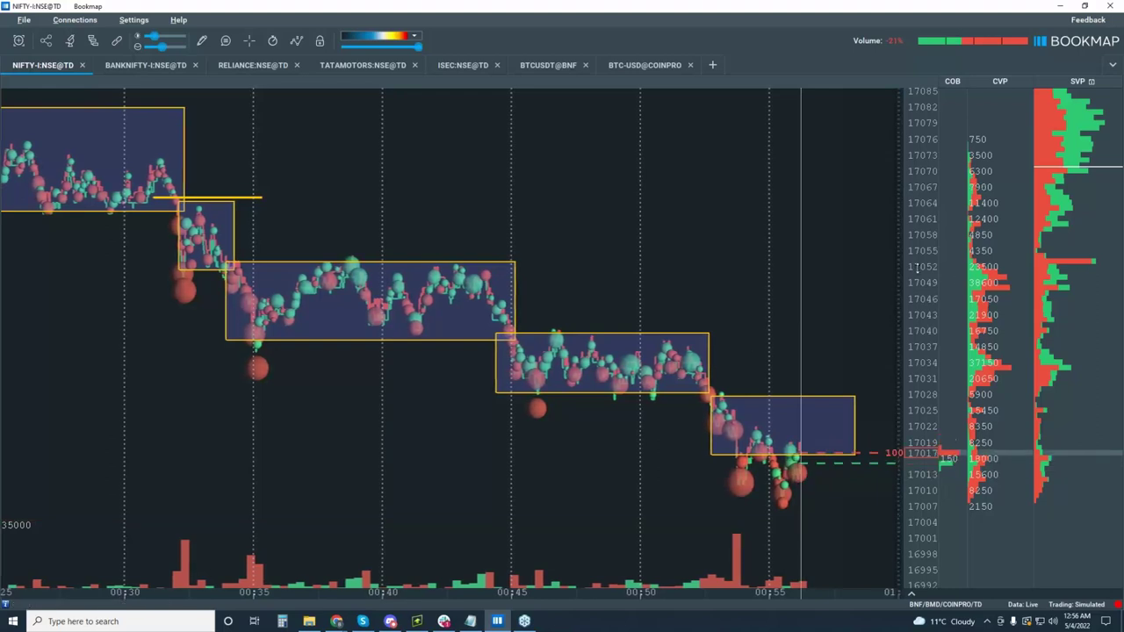
pyautogui.scroll(-1, 916, 281)
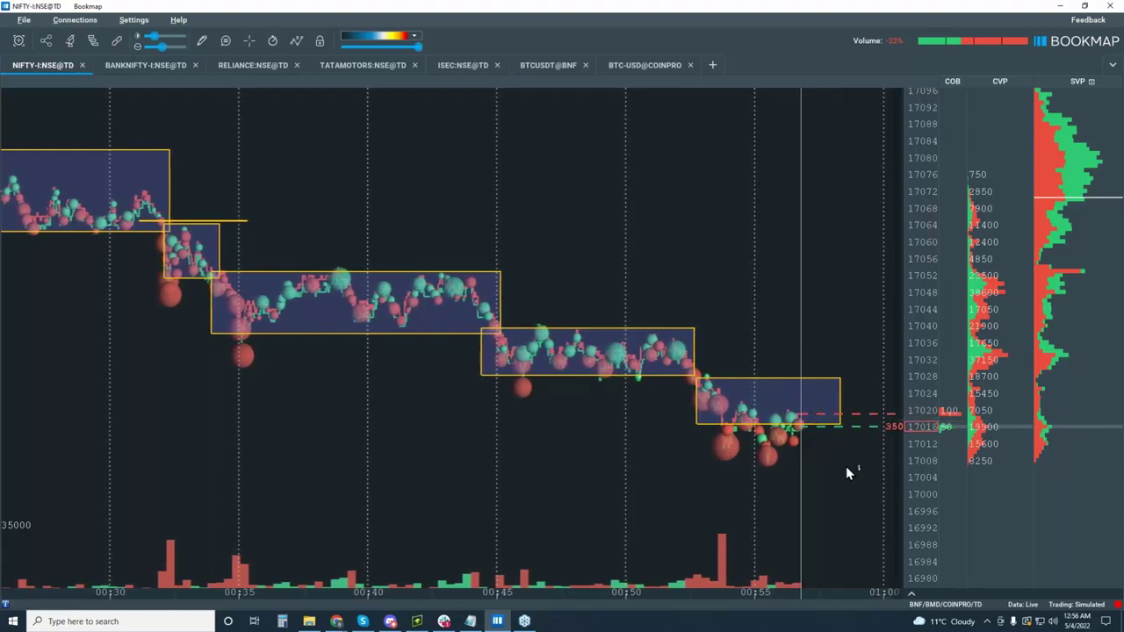
pyautogui.scroll(2, 719, 355)
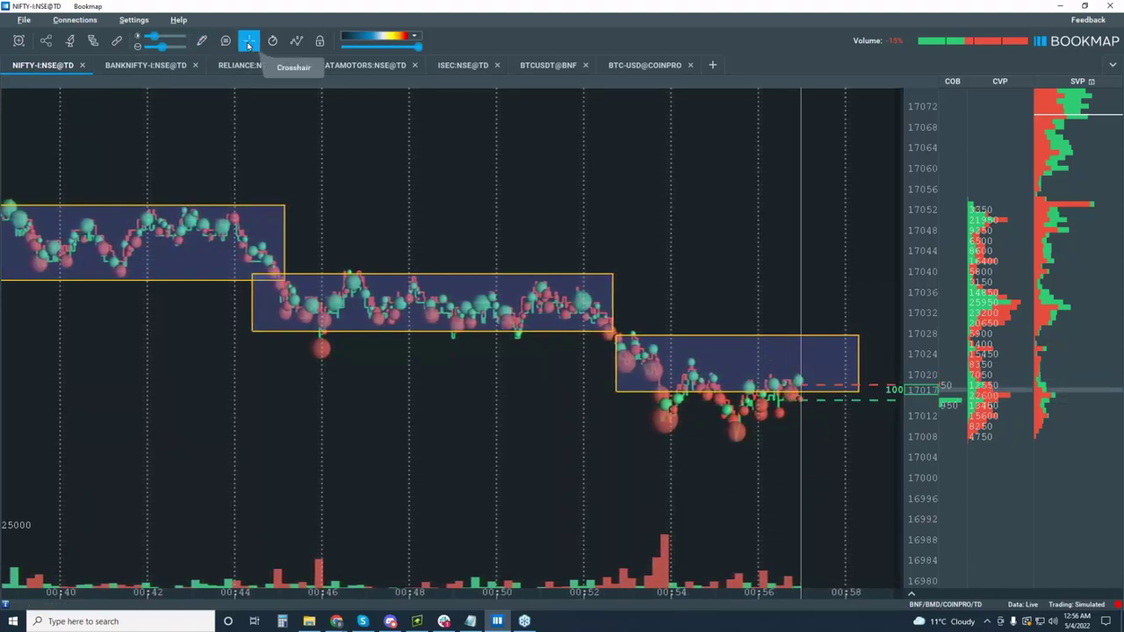
# Step: Draw a small rectangle around the 00:53 to 00:54 cluster and a long thin rectangle at about 17026 near the last range's upper edge
pyautogui.click(202, 40)
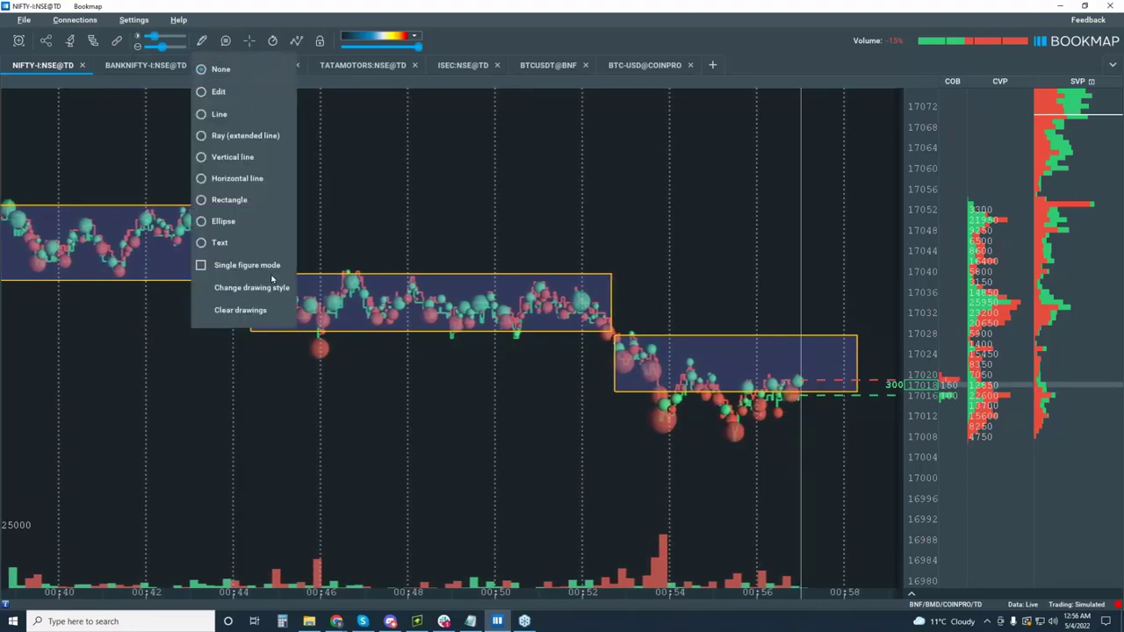
pyautogui.click(242, 201)
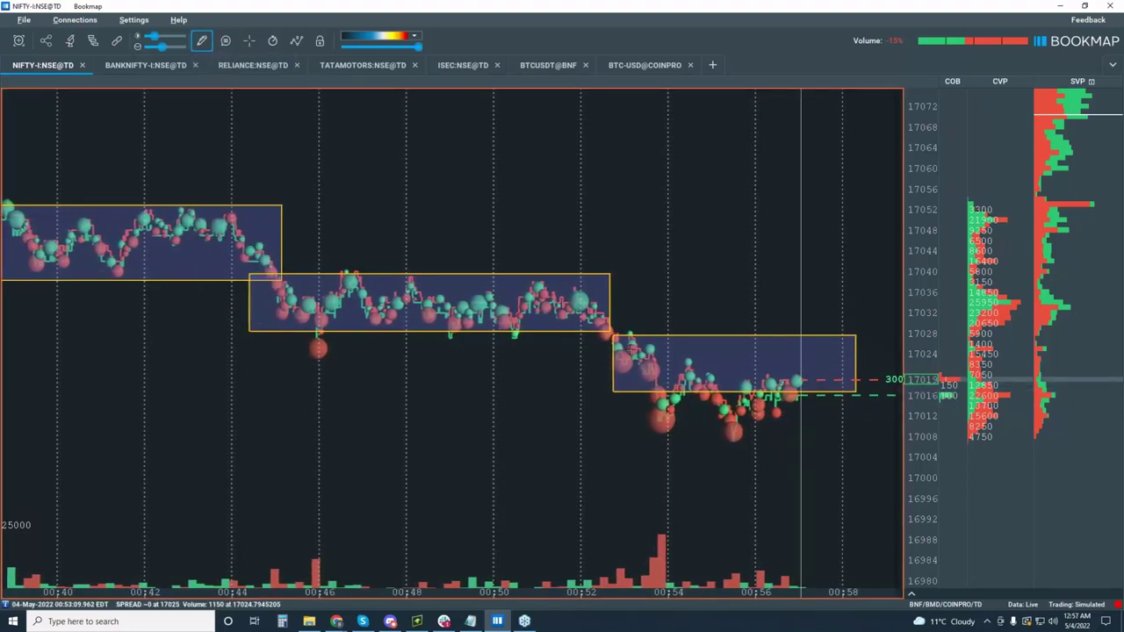
pyautogui.moveTo(612, 348); pyautogui.dragTo(659, 374)
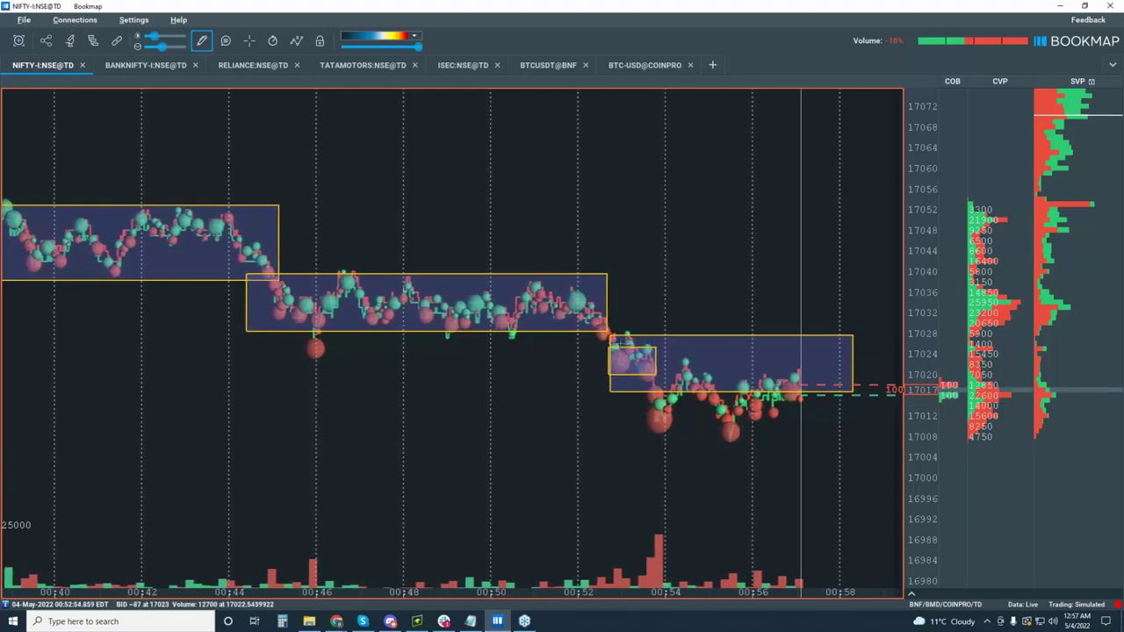
pyautogui.moveTo(729, 346); pyautogui.dragTo(879, 343)
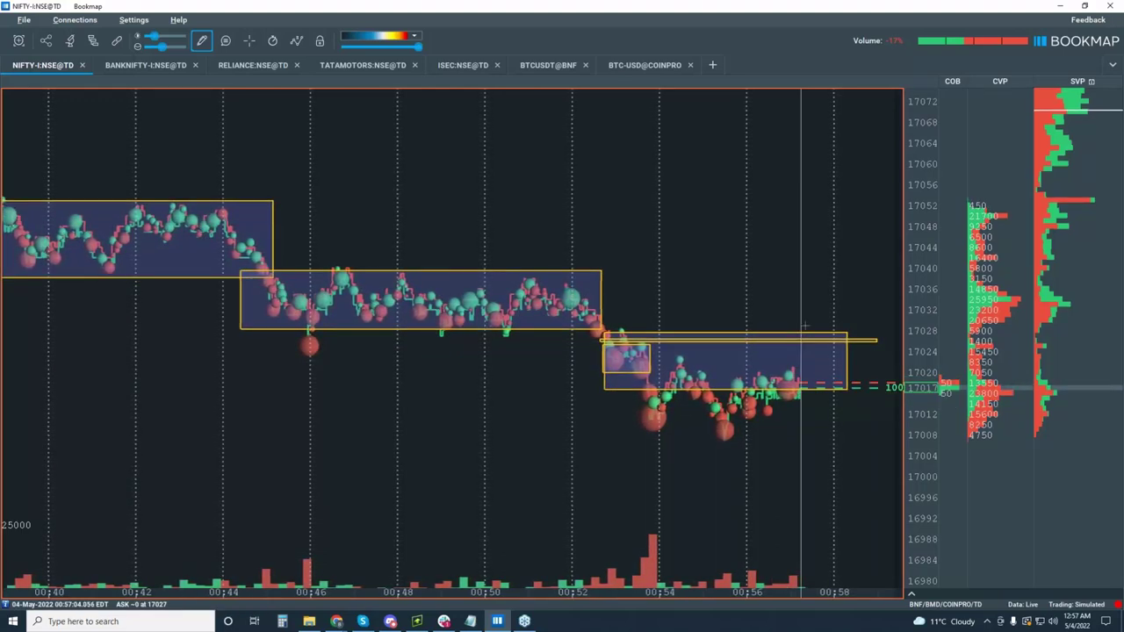
# Step: Find and launch Epic Pen for freehand marking over the chart
pyautogui.click(163, 623)
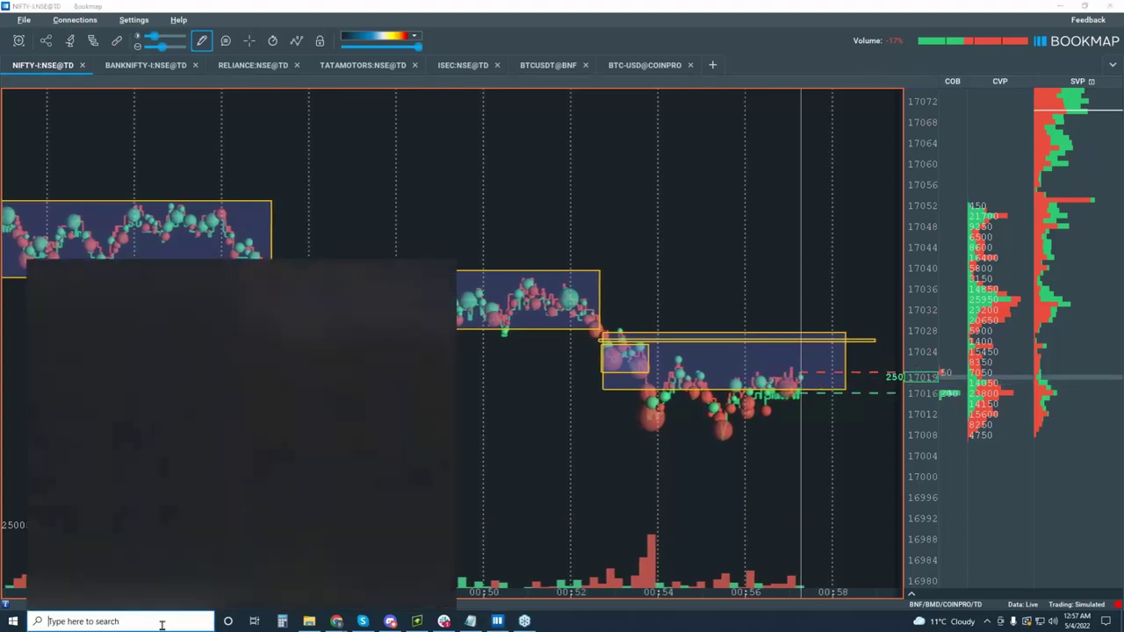
pyautogui.write('pen')
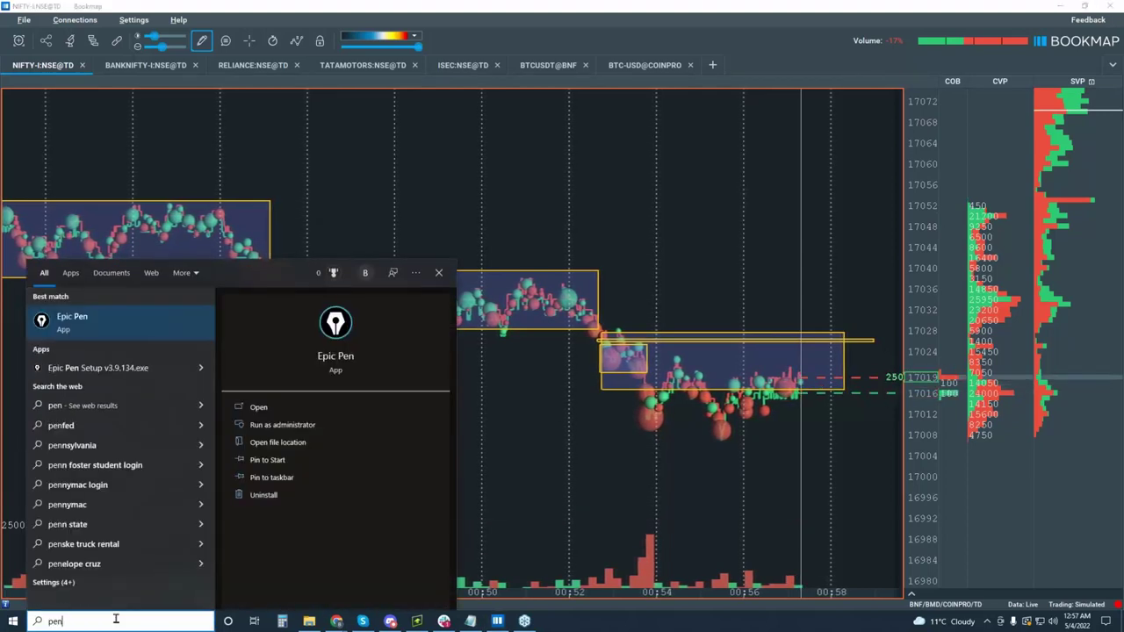
pyautogui.press('Return')
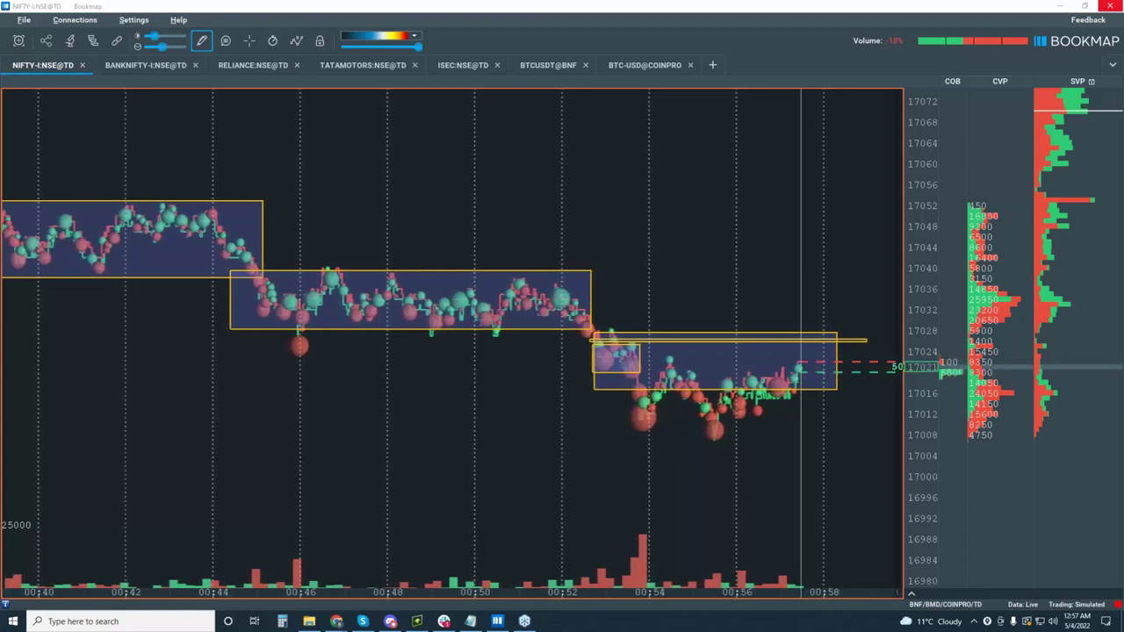
pyautogui.click(77, 621)
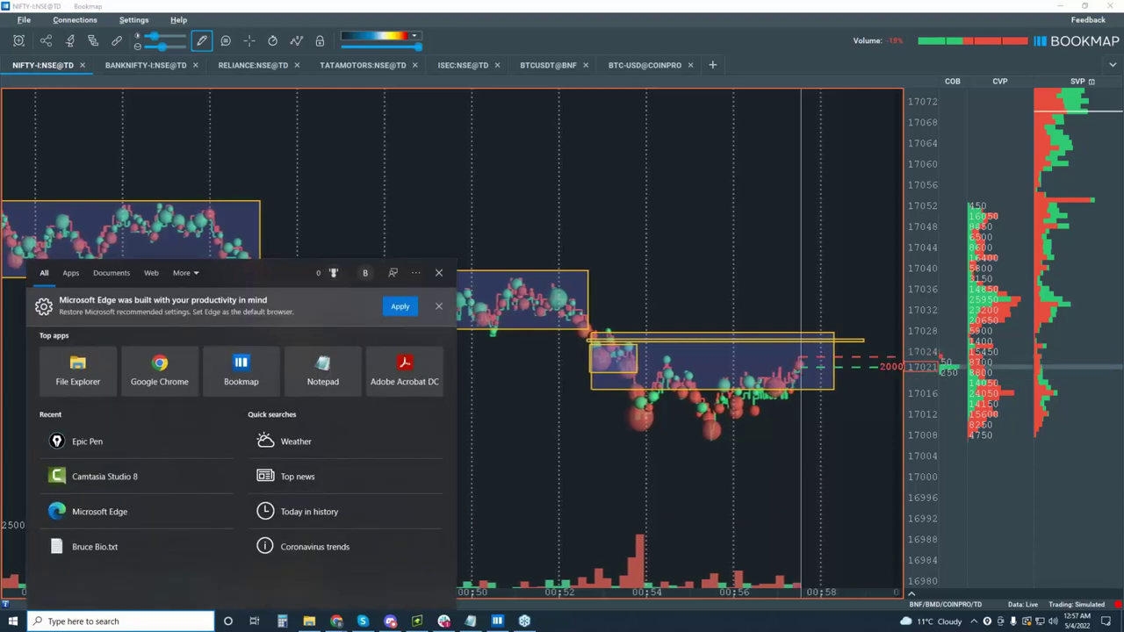
pyautogui.press('Escape')
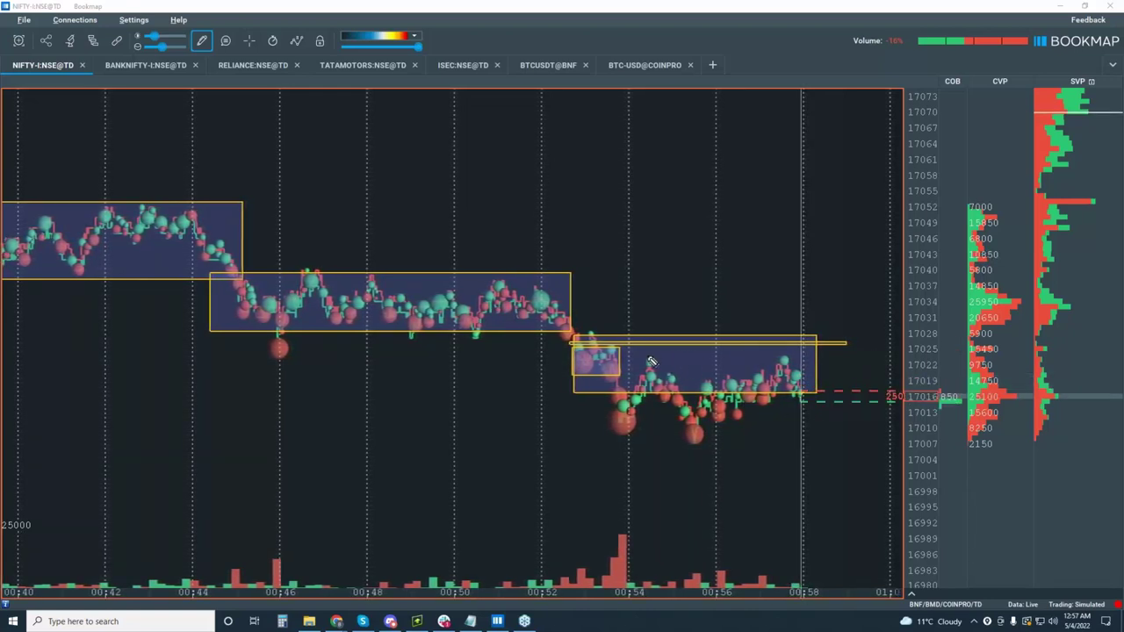
# Step: Draw a pink freehand line across the latest highs and a series of descending dots below the current price, then clear the ink
pyautogui.moveTo(727, 364); pyautogui.dragTo(840, 361)
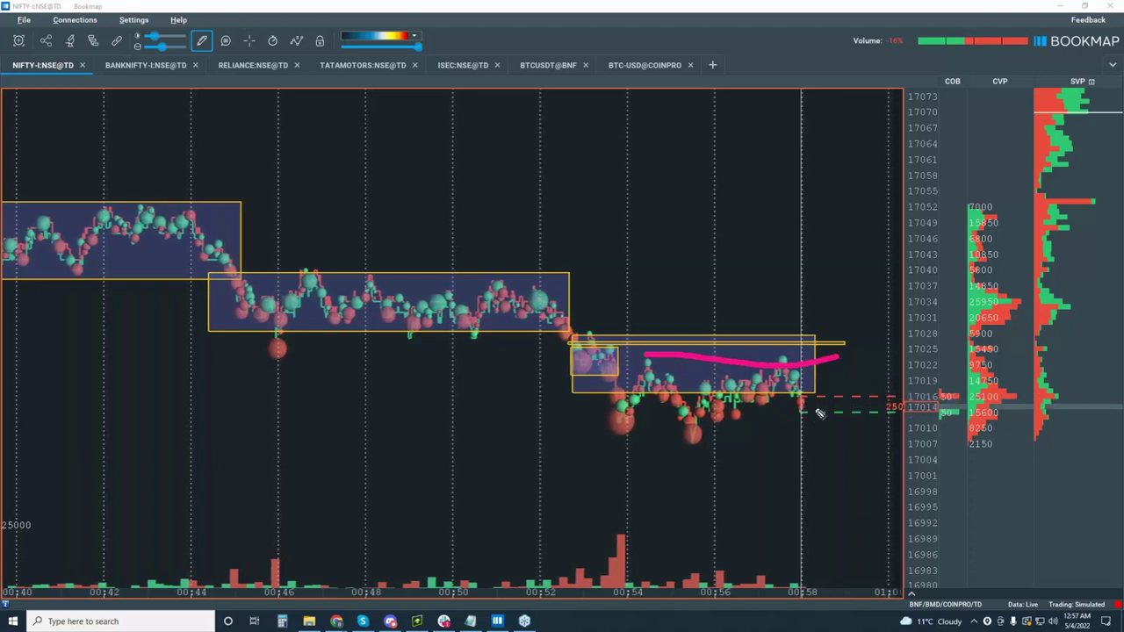
pyautogui.moveTo(816, 438)
pyautogui.mouseDown()
pyautogui.moveTo(803, 461)
pyautogui.moveTo(817, 479)
pyautogui.mouseUp()
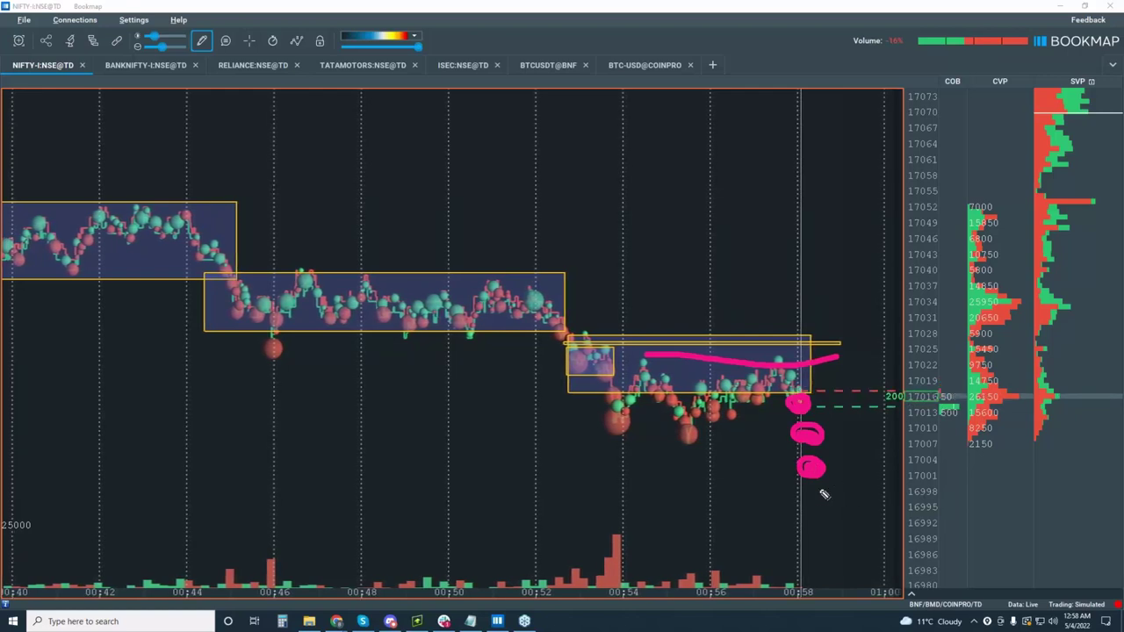
pyautogui.click(810, 493)
pyautogui.moveTo(815, 497); pyautogui.dragTo(829, 493)
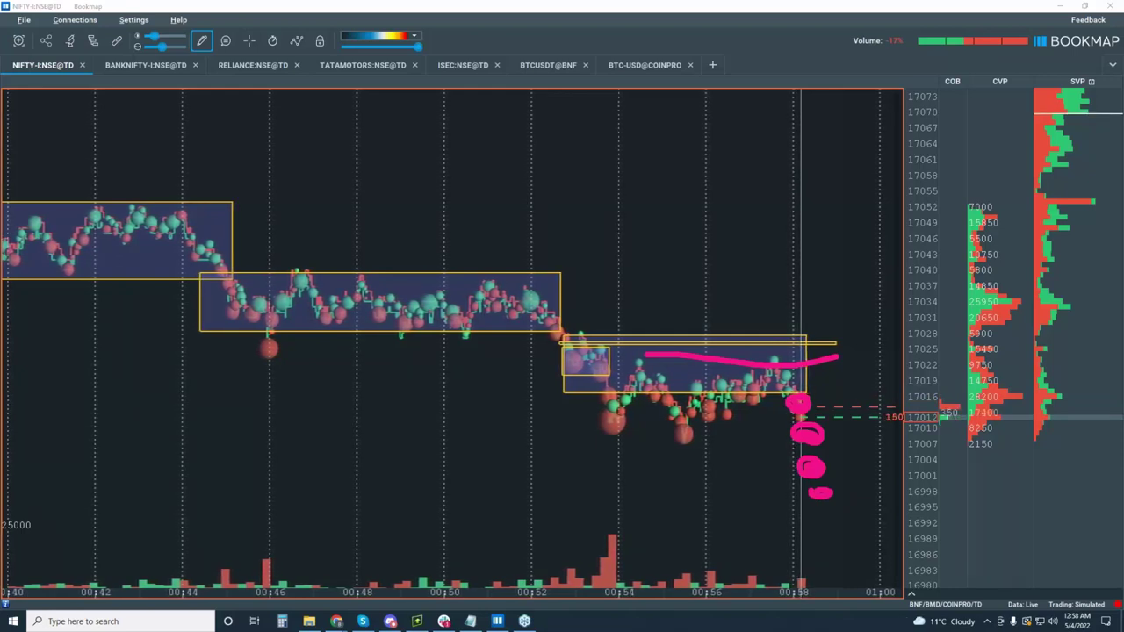
pyautogui.press('Escape')
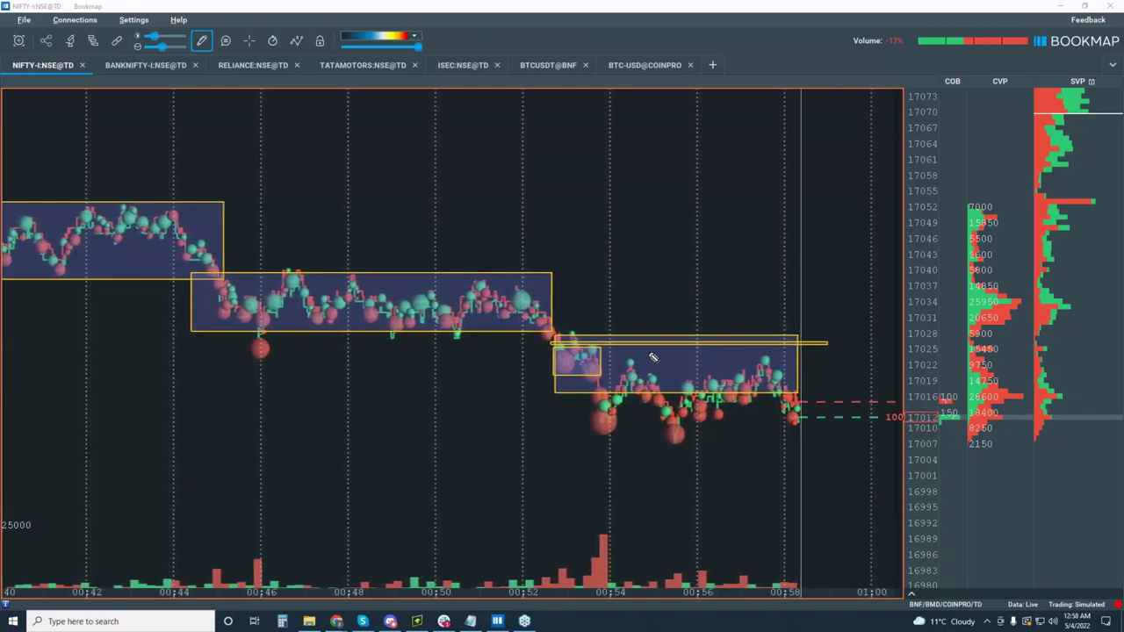
# Step: Draw rising blue dots up to a line at about 17040 and another line under the low near 17000, then clear the ink
pyautogui.moveTo(814, 350); pyautogui.dragTo(799, 351)
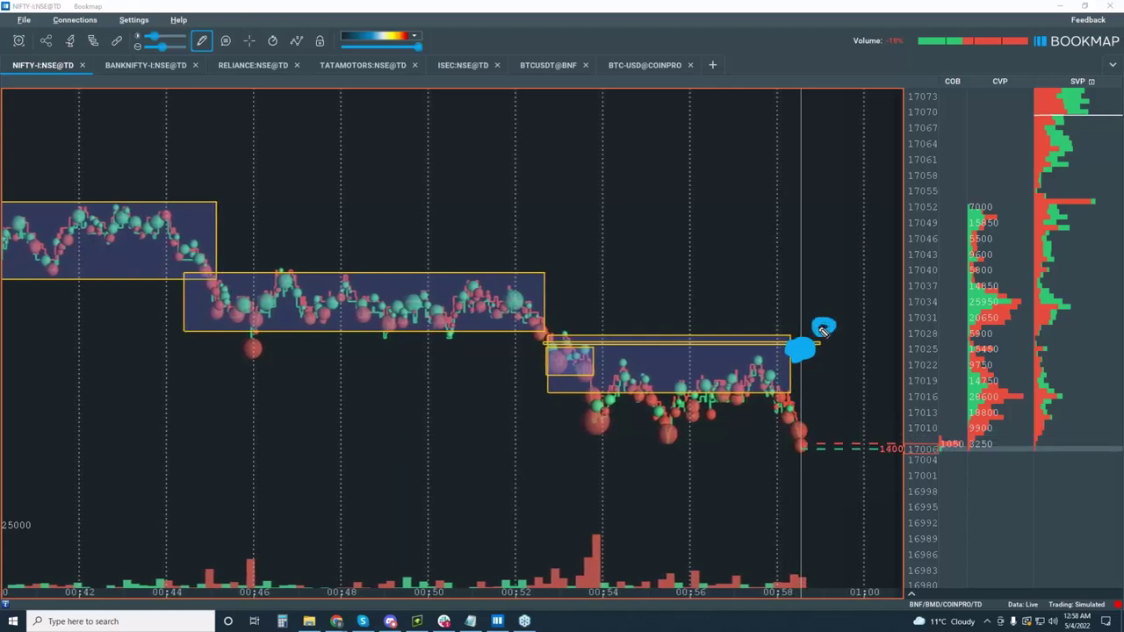
pyautogui.moveTo(828, 303); pyautogui.dragTo(831, 296)
pyautogui.moveTo(436, 250)
pyautogui.mouseDown()
pyautogui.moveTo(416, 251)
pyautogui.moveTo(826, 260)
pyautogui.moveTo(845, 275)
pyautogui.moveTo(821, 269)
pyautogui.mouseUp()
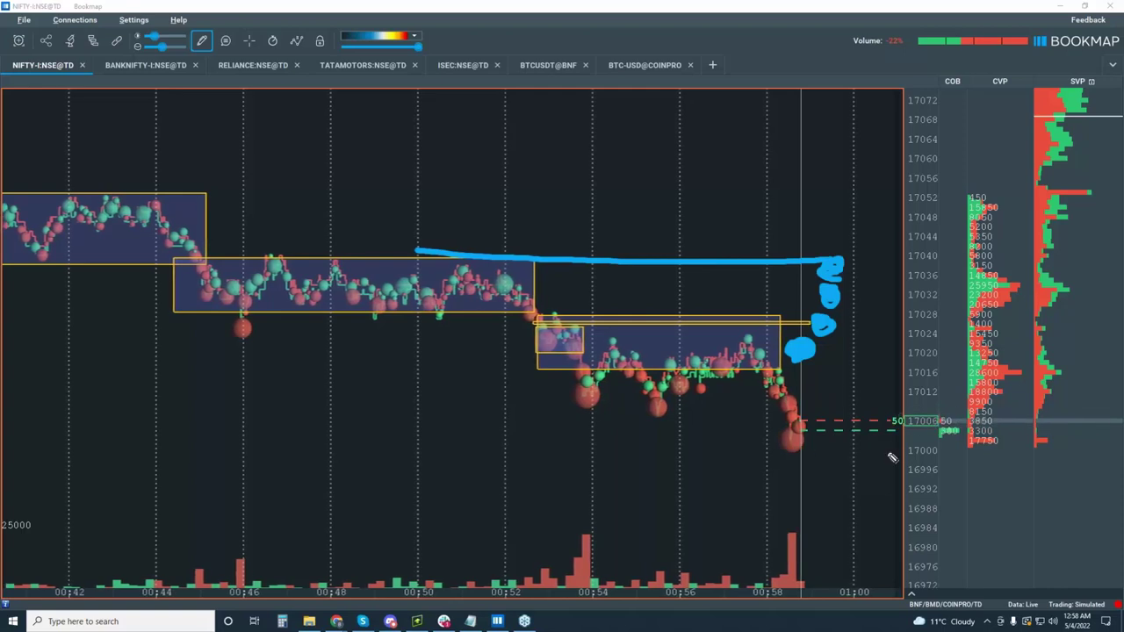
pyautogui.moveTo(896, 452); pyautogui.dragTo(729, 455)
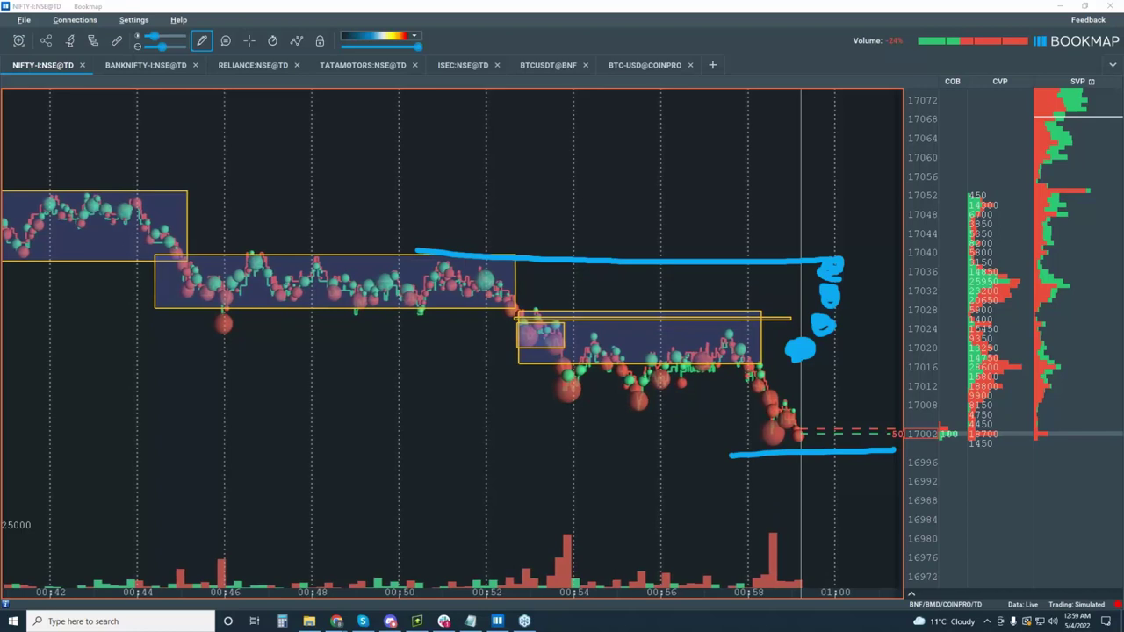
pyautogui.press('Escape')
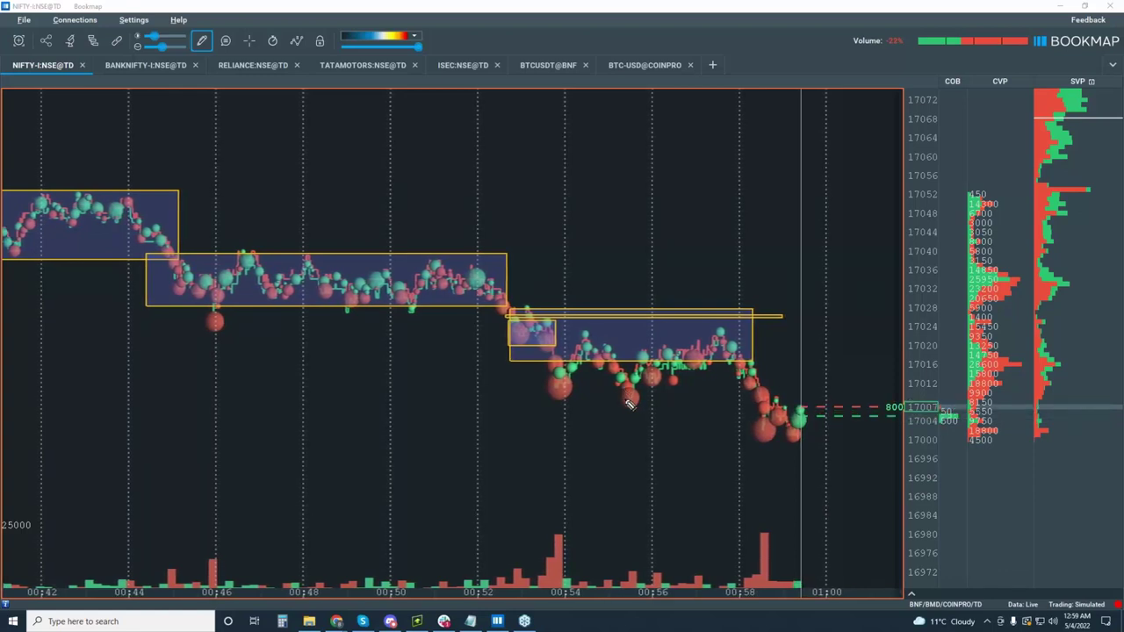
# Step: Draw blue horizontal lines under the 00:55 low at about 17009 and under the newer low at about 17000
pyautogui.moveTo(623, 397); pyautogui.dragTo(734, 397)
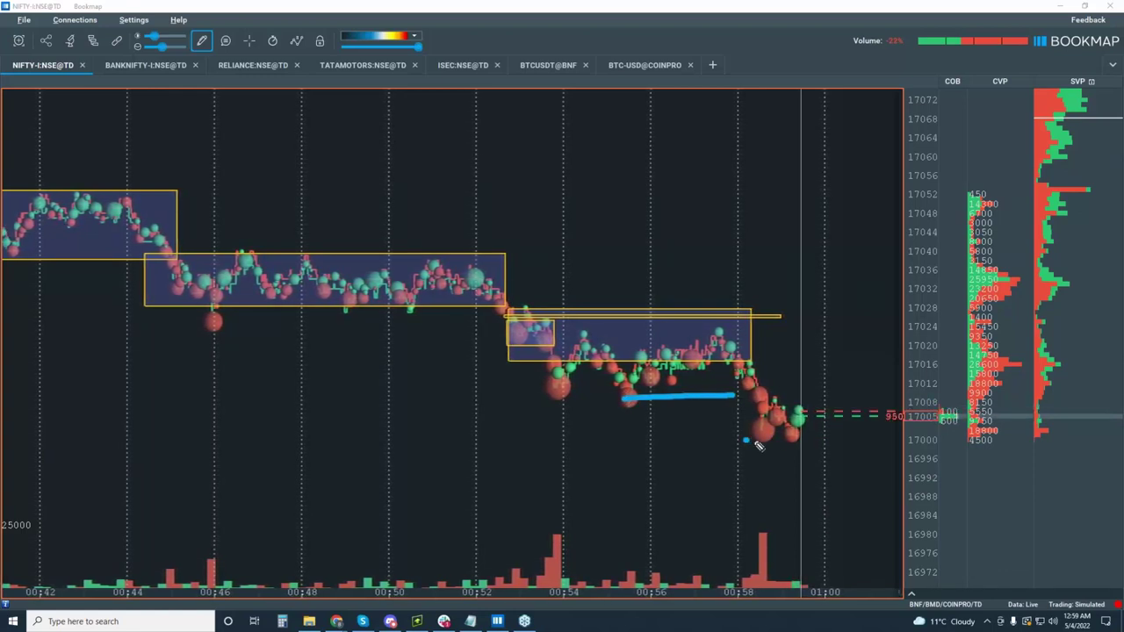
pyautogui.moveTo(796, 447); pyautogui.dragTo(835, 443)
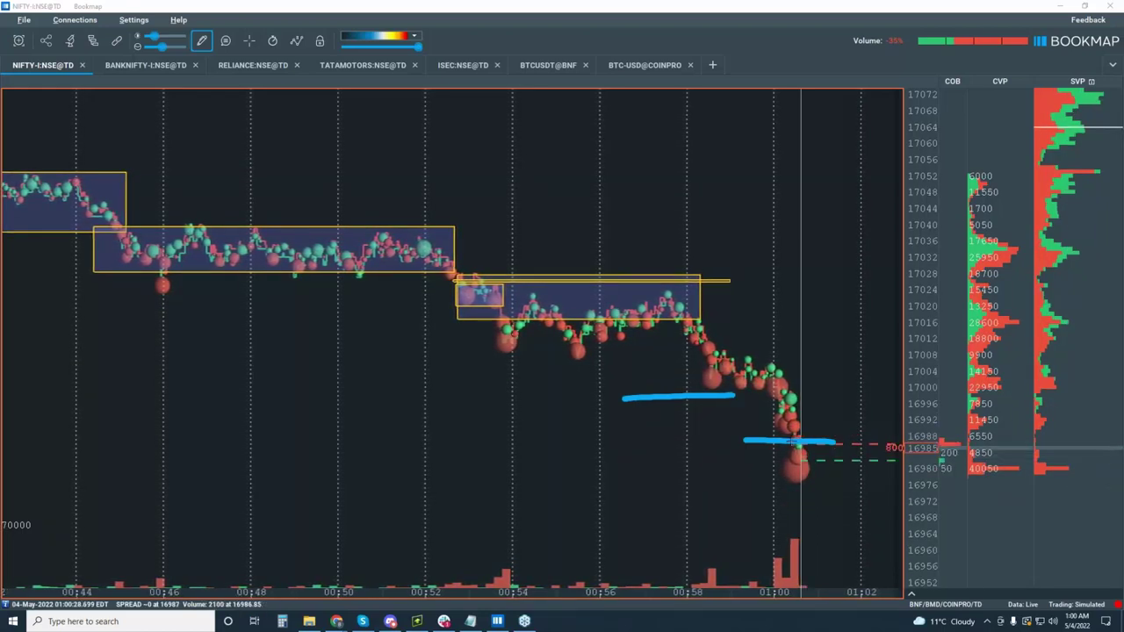
# Step: Mark a line at about 16997, a diagonal along the 01:00 sell-off and blue dots rising to about 17028, then clear the ink
pyautogui.scroll(5, 770, 421)
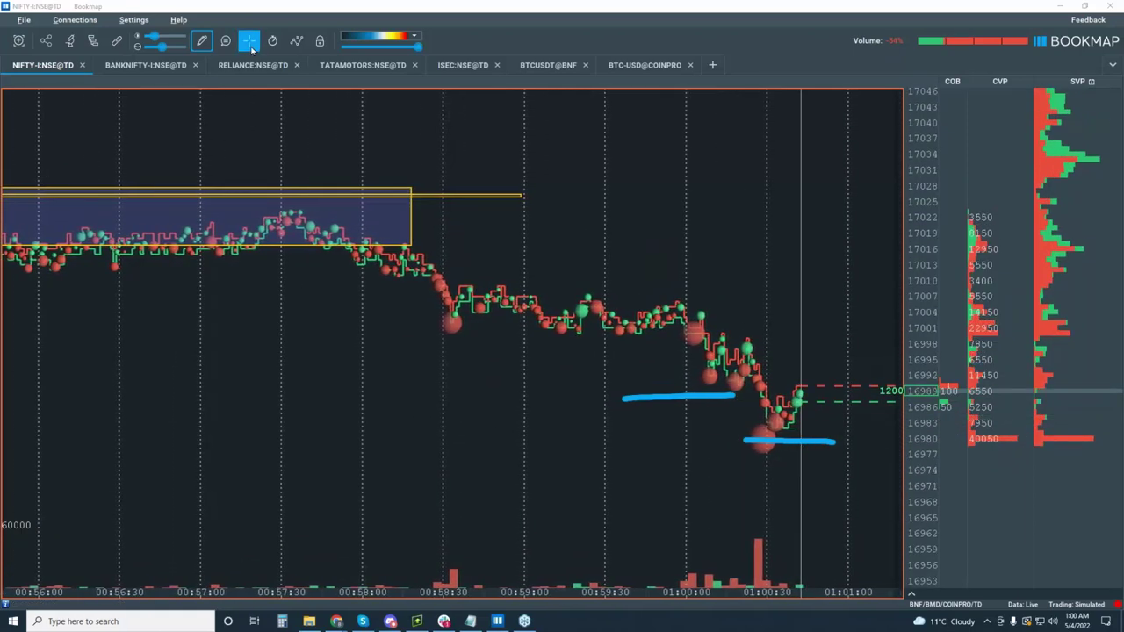
pyautogui.click(203, 42)
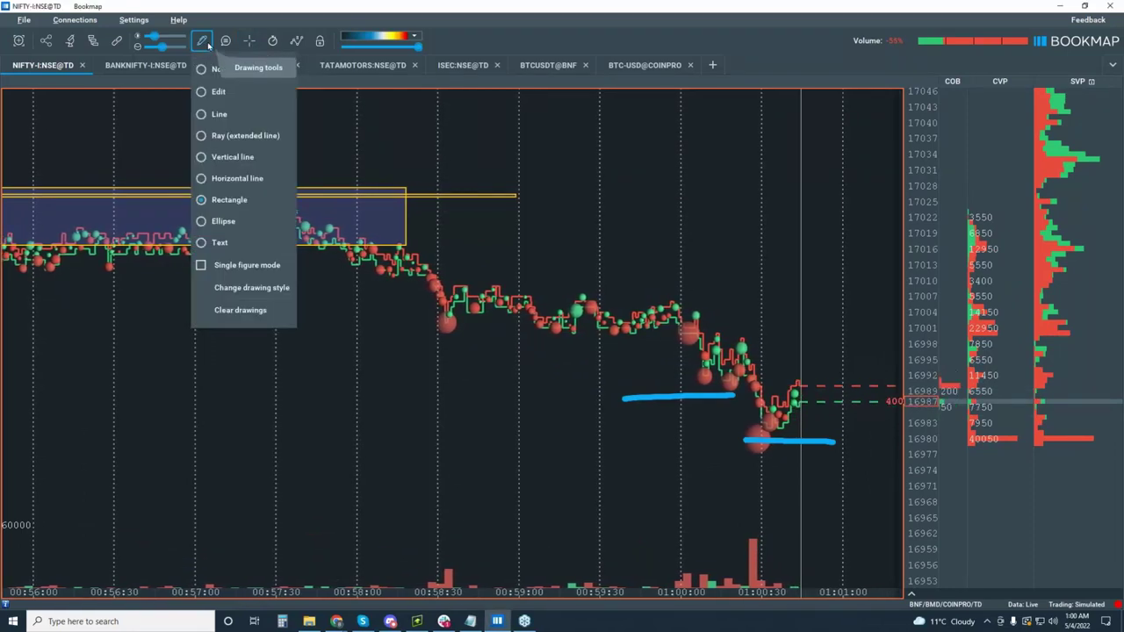
pyautogui.press('Escape')
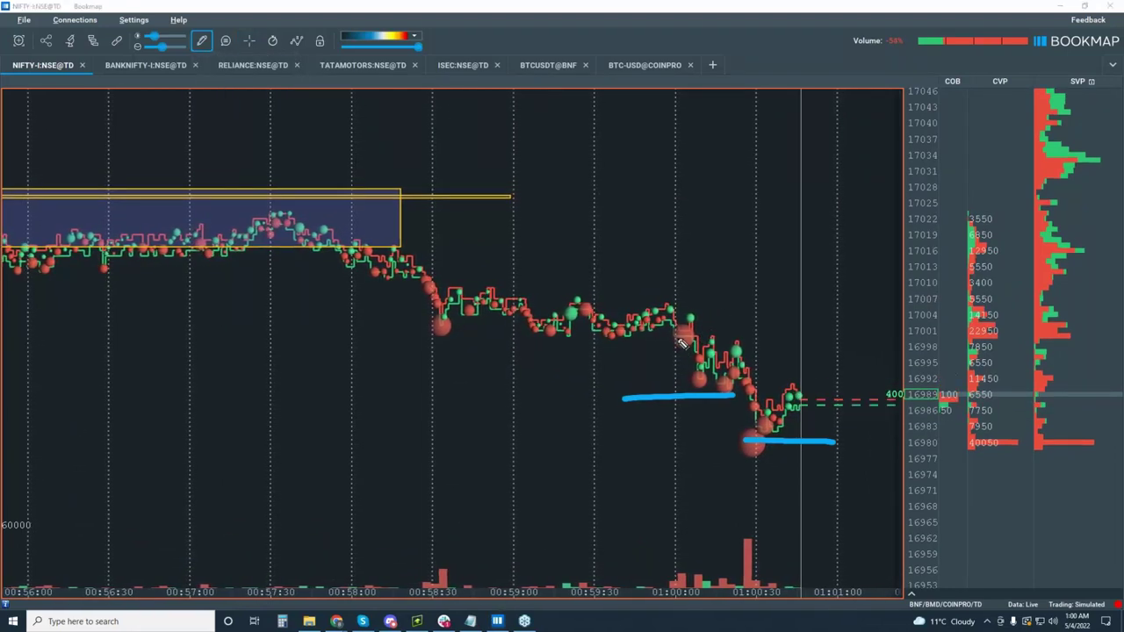
pyautogui.moveTo(653, 343); pyautogui.dragTo(766, 345)
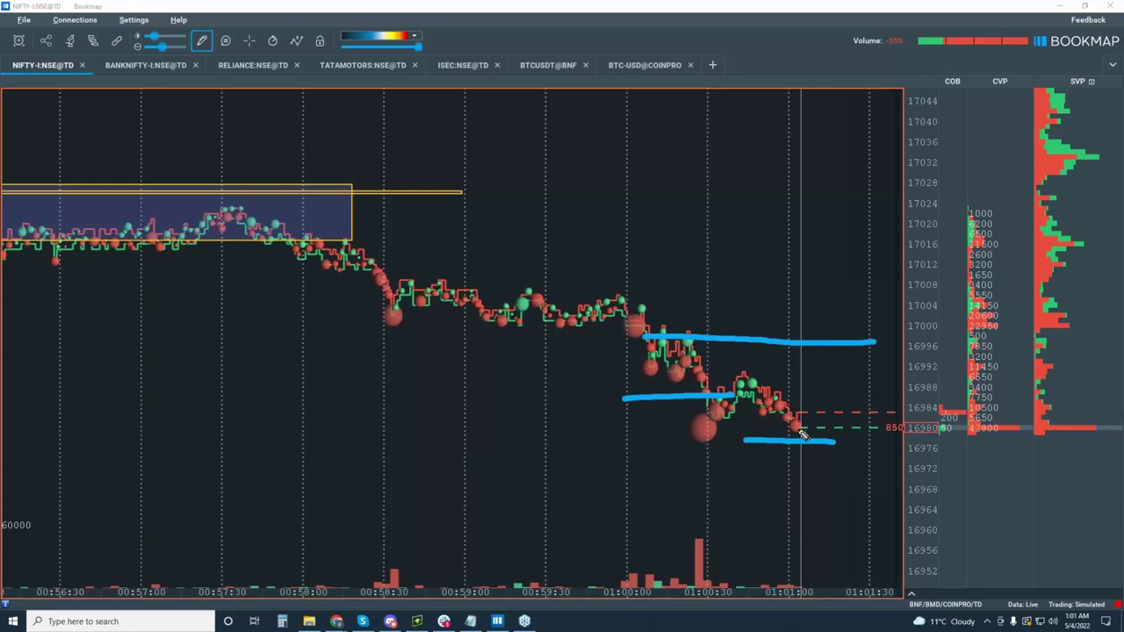
pyautogui.moveTo(650, 354); pyautogui.dragTo(693, 430)
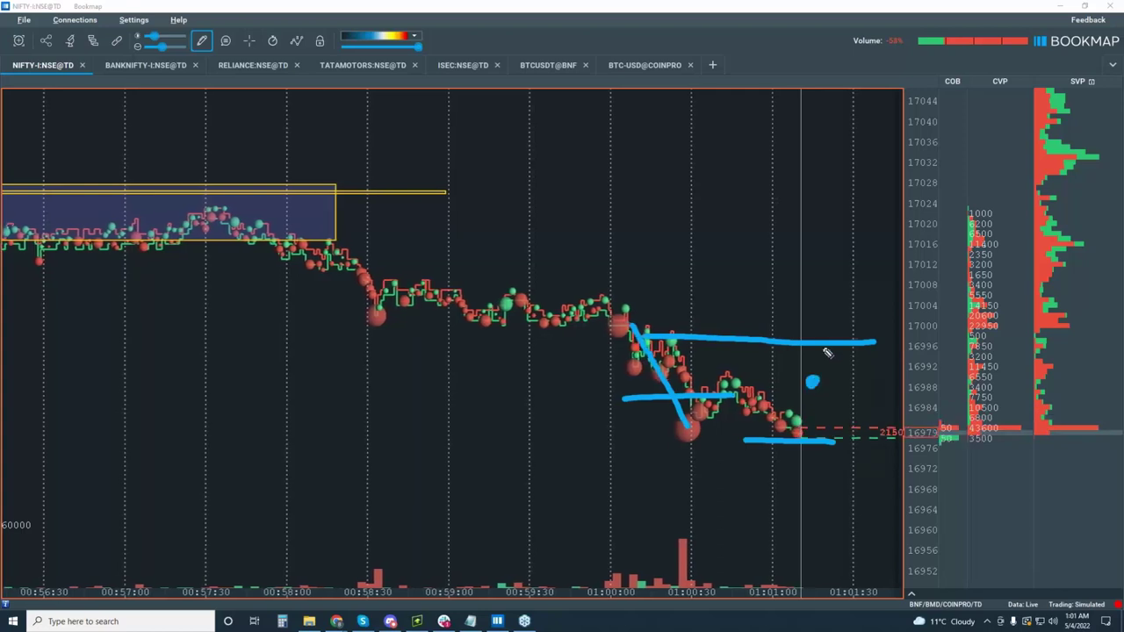
pyautogui.moveTo(819, 333)
pyautogui.mouseDown()
pyautogui.moveTo(816, 343)
pyautogui.moveTo(839, 318)
pyautogui.moveTo(851, 276)
pyautogui.mouseUp()
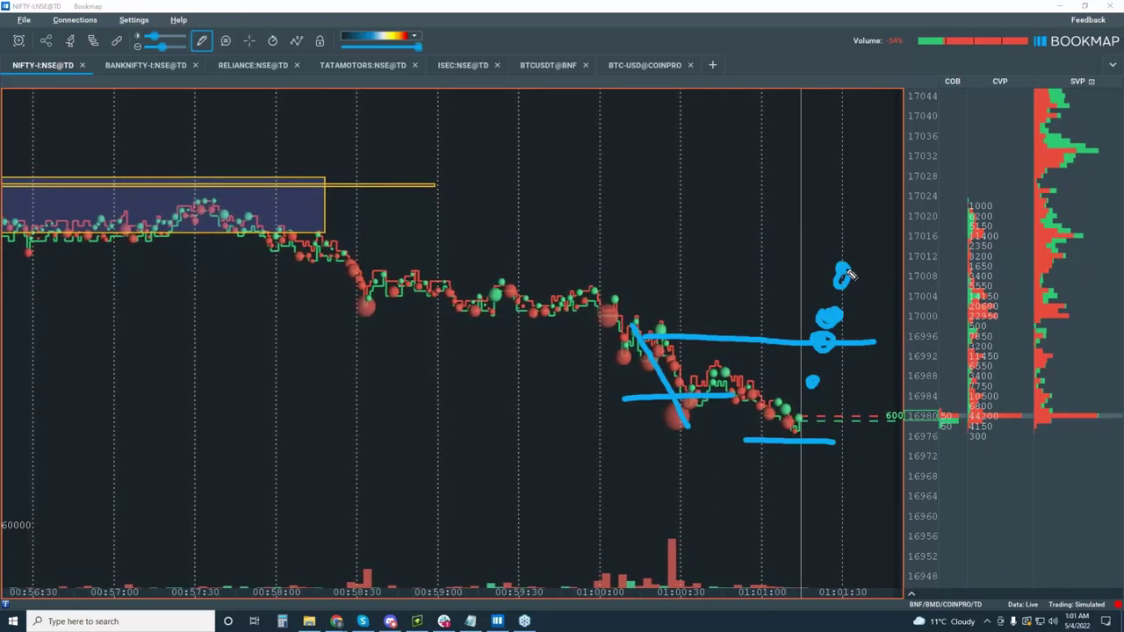
pyautogui.moveTo(863, 189); pyautogui.dragTo(868, 182)
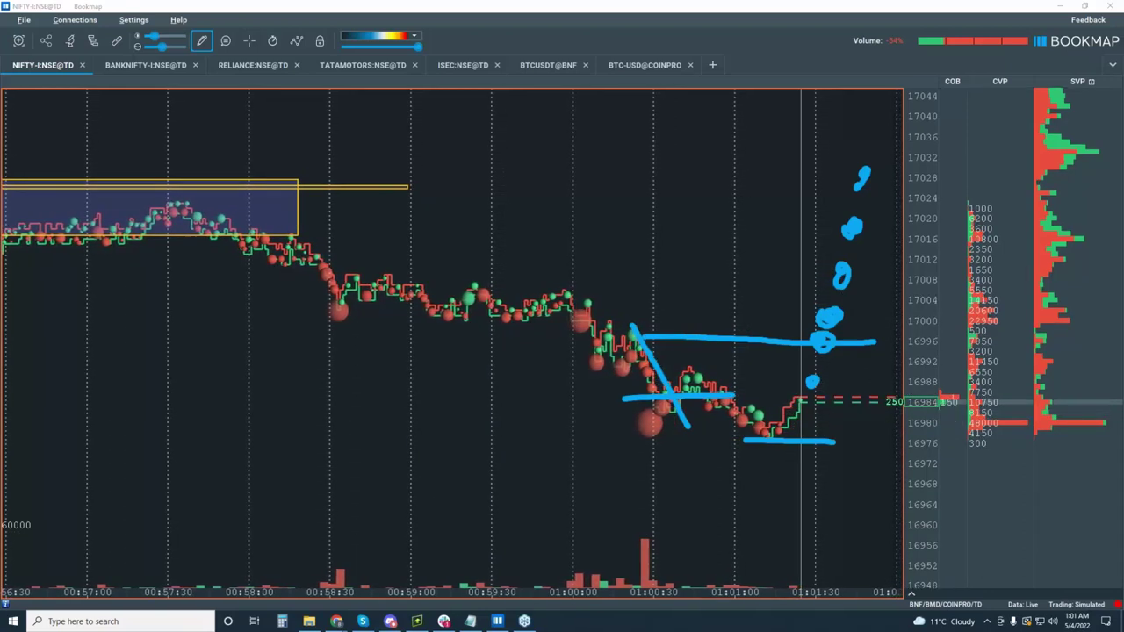
pyautogui.press('Escape')
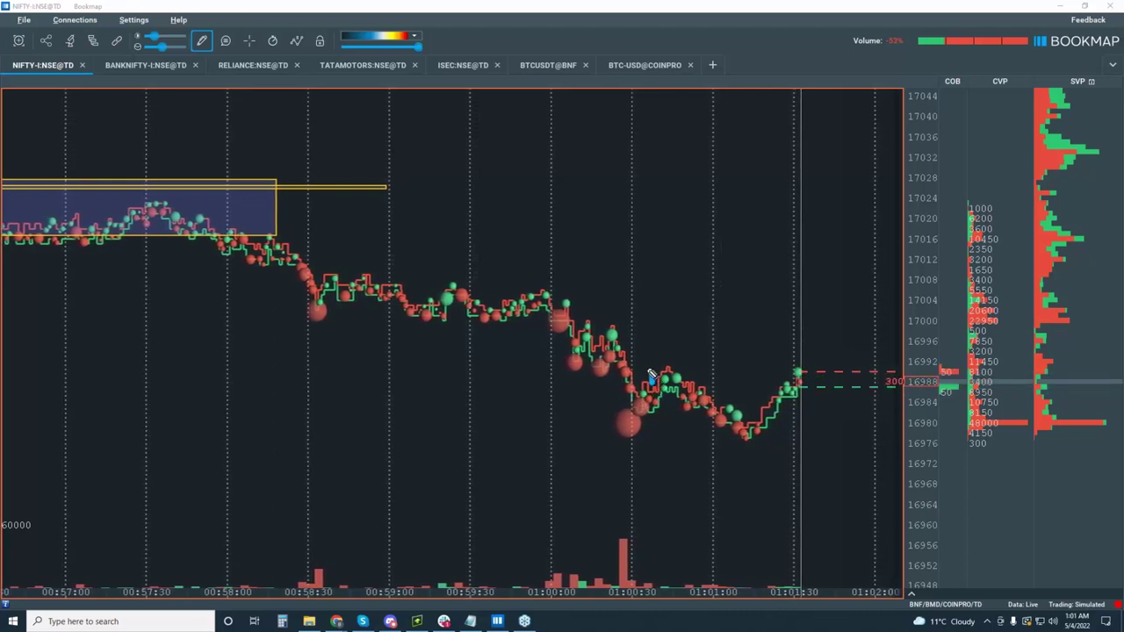
# Step: Circle the large sell-off cluster after 01:00:00 and the smaller low near 01:01 in blue
pyautogui.moveTo(547, 351)
pyautogui.mouseDown()
pyautogui.moveTo(588, 423)
pyautogui.moveTo(654, 438)
pyautogui.moveTo(702, 424)
pyautogui.moveTo(694, 445)
pyautogui.moveTo(721, 453)
pyautogui.mouseUp()
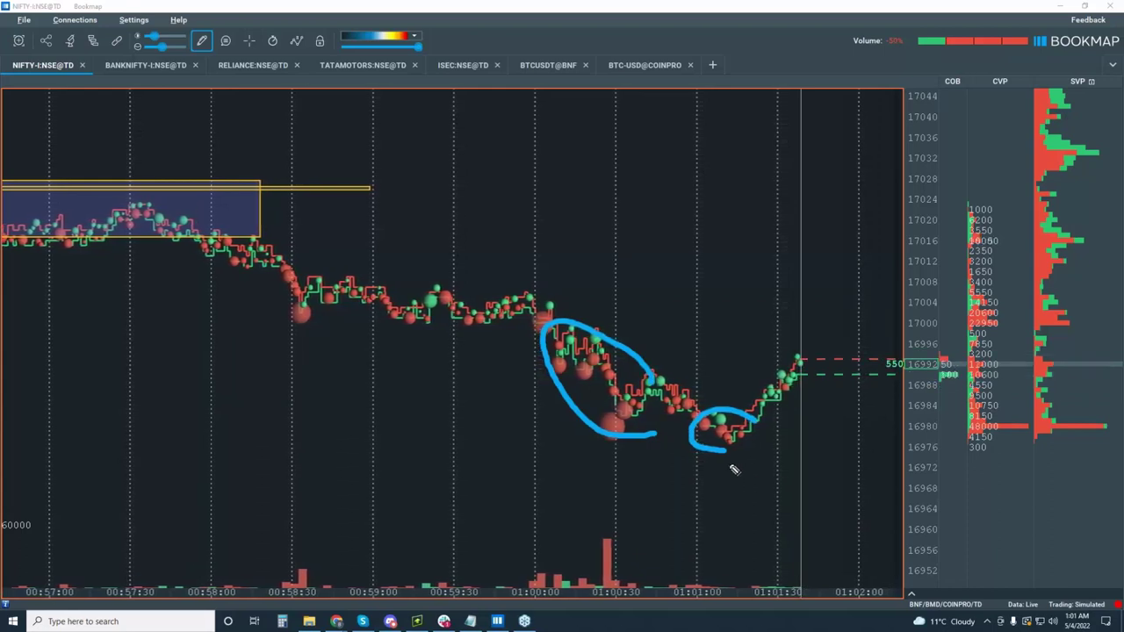
pyautogui.moveTo(611, 435); pyautogui.dragTo(664, 440)
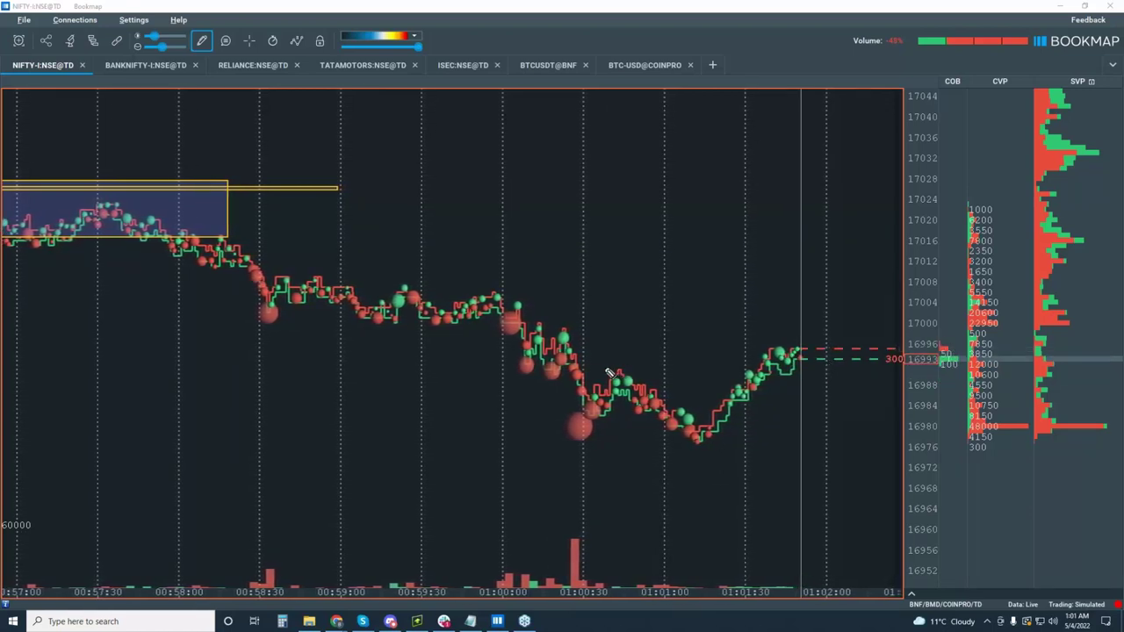
# Step: Draw blue horizontal lines at about 16992 above the 01:00:30 bounce and at about 17001 across the breakdown level, then clear the ink
pyautogui.moveTo(610, 371); pyautogui.dragTo(660, 374)
pyautogui.moveTo(757, 379); pyautogui.dragTo(779, 378)
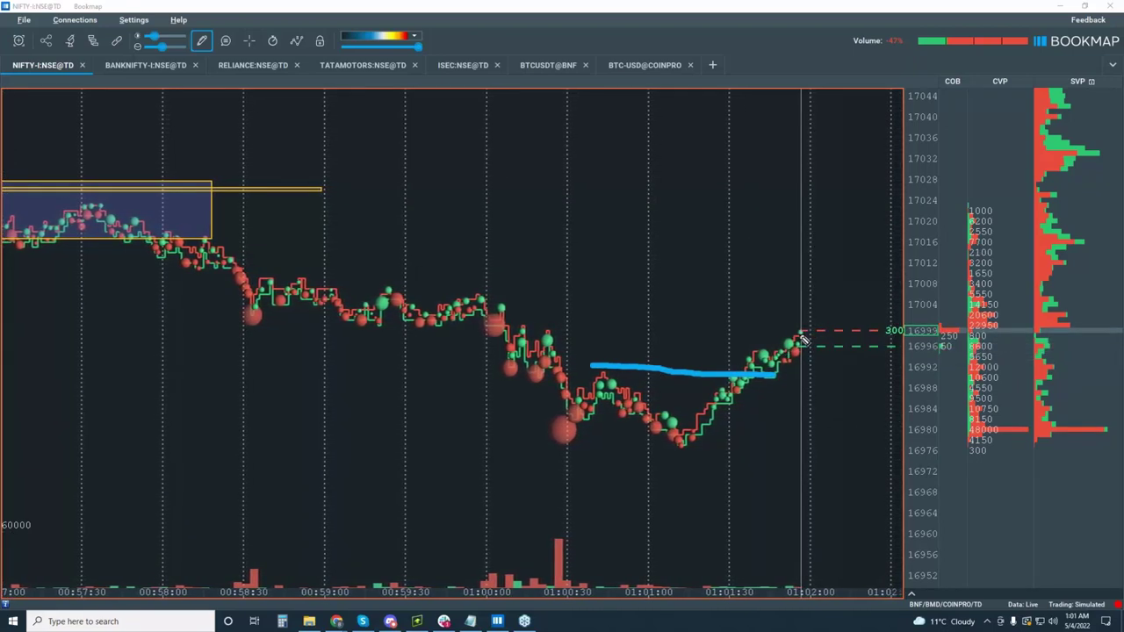
pyautogui.moveTo(542, 327); pyautogui.dragTo(656, 327)
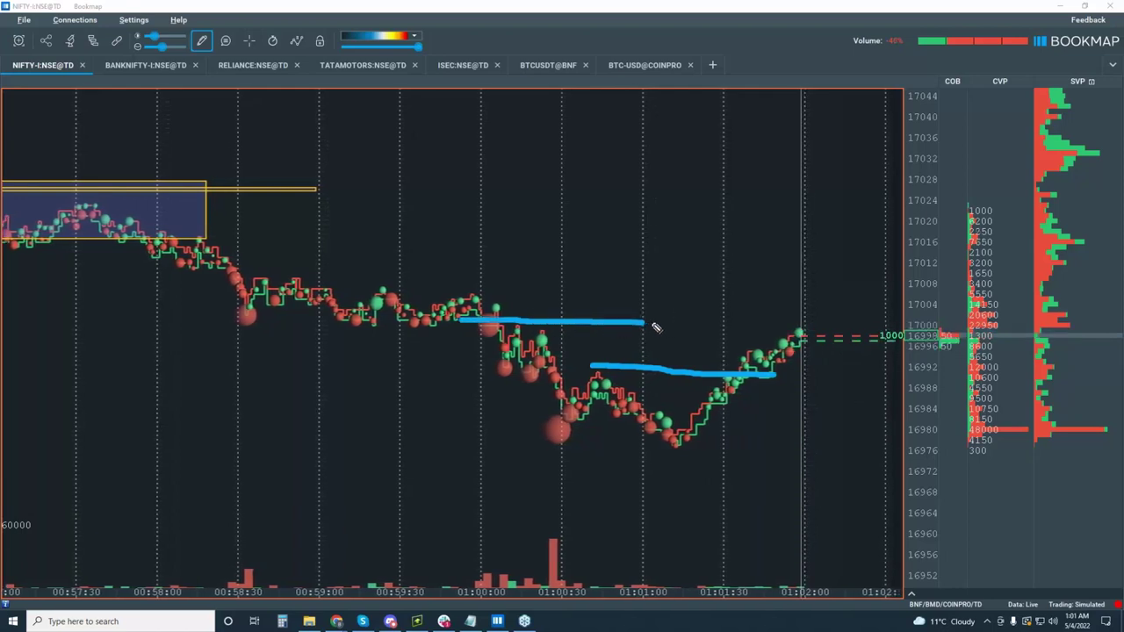
pyautogui.moveTo(790, 328); pyautogui.dragTo(805, 328)
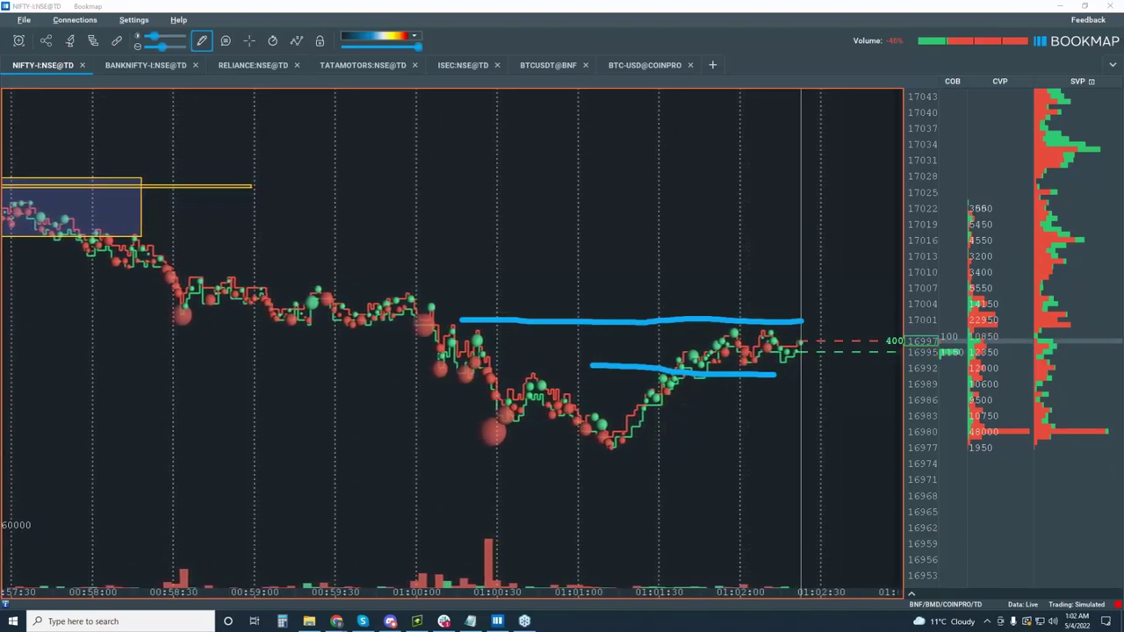
pyautogui.press('Escape')
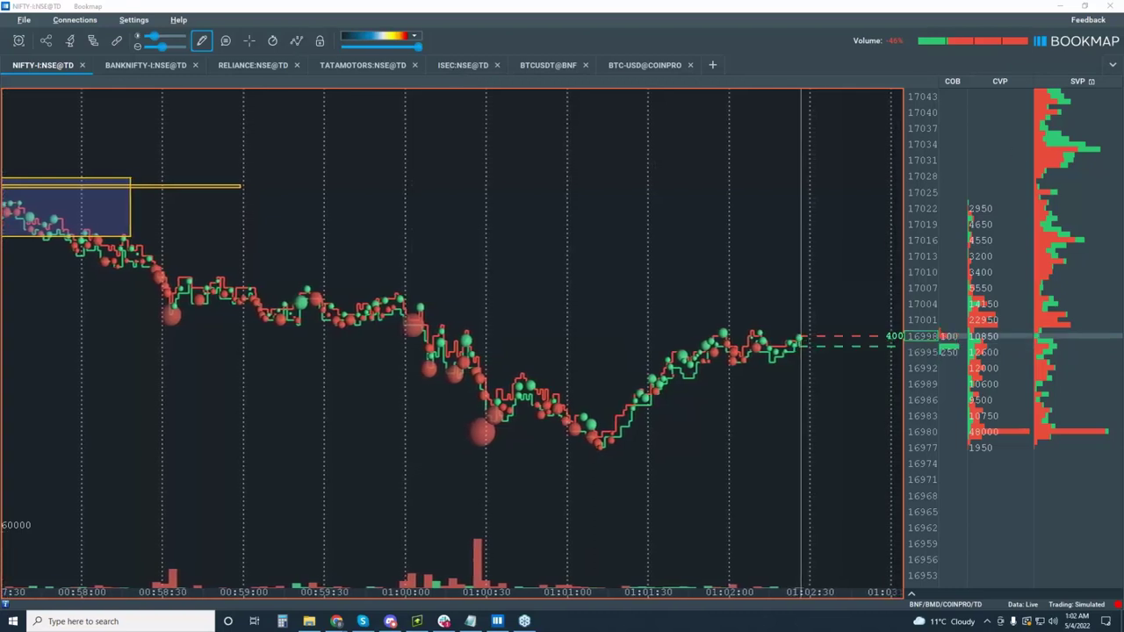
# Step: Leave drawing mode and show candlestick bars on the NIFTY chart
pyautogui.click(203, 42)
pyautogui.click(296, 41)
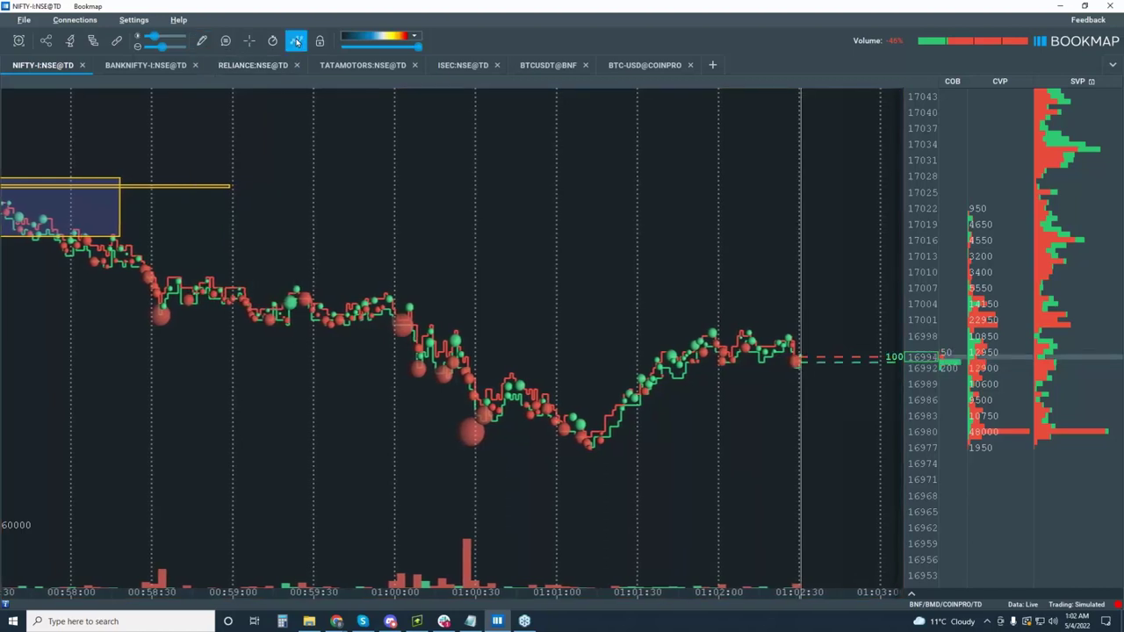
pyautogui.click(296, 40)
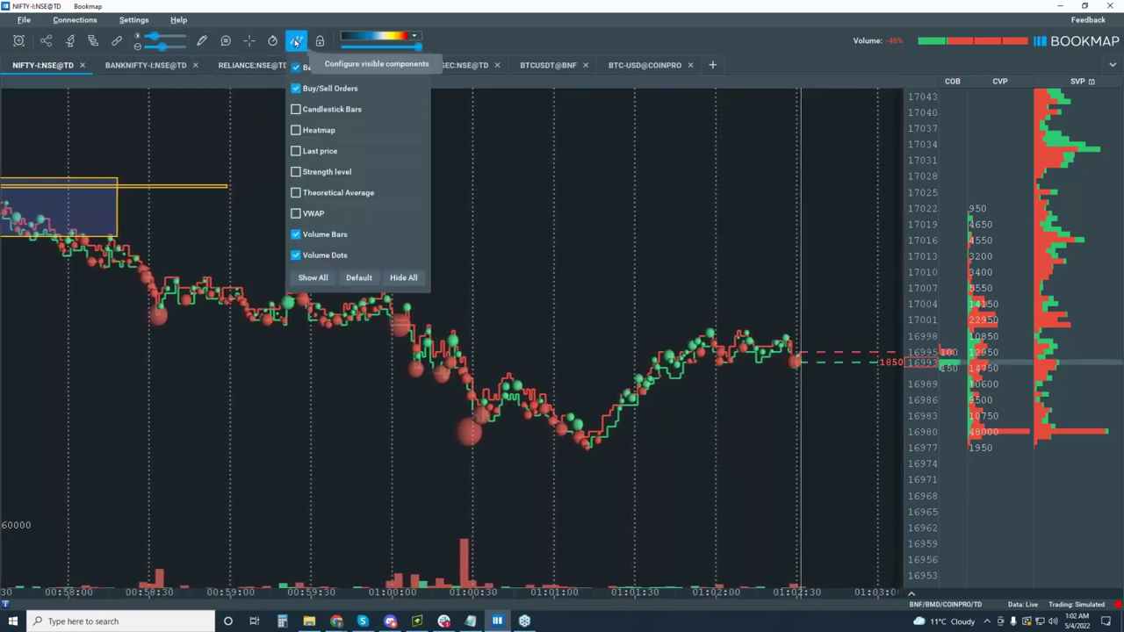
pyautogui.click(296, 109)
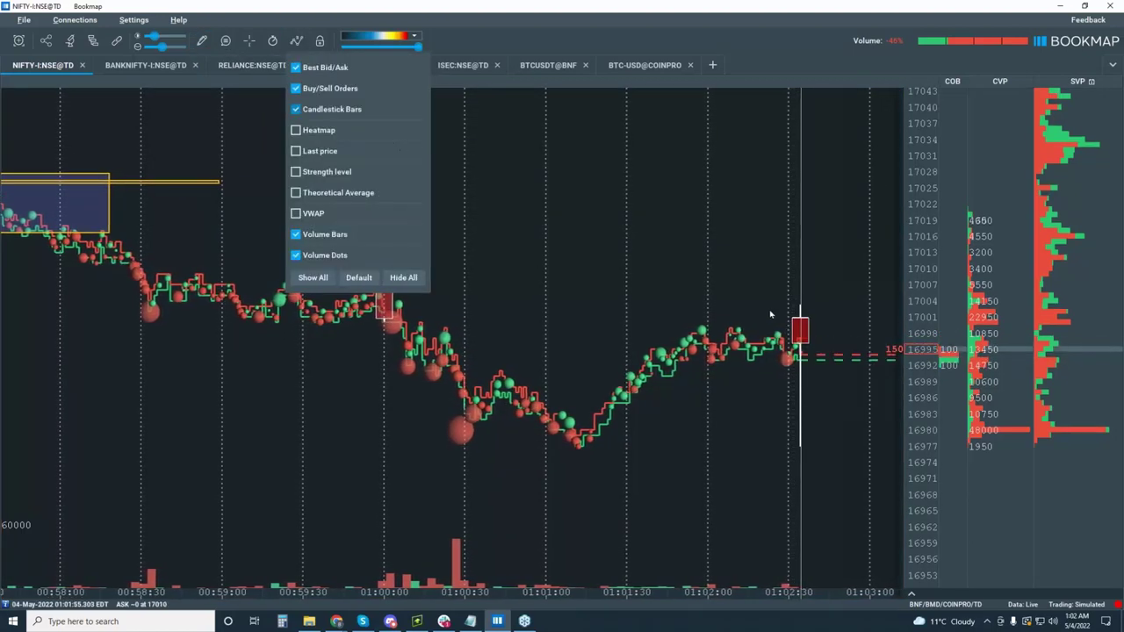
pyautogui.click(380, 309)
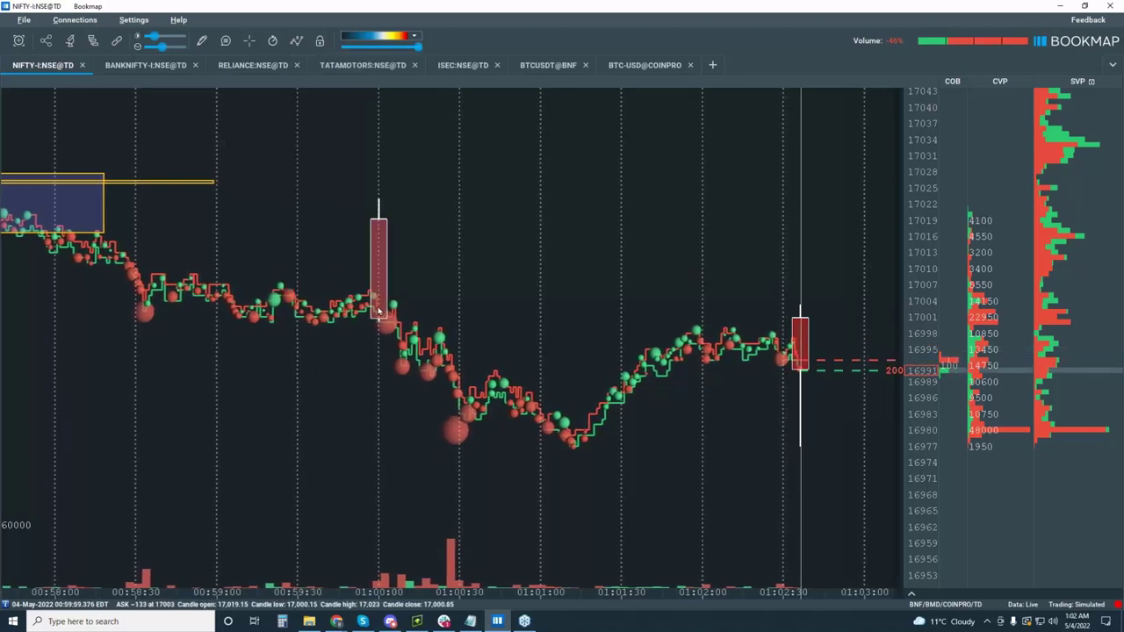
# Step: Set the candlestick interval to 1 min in the candlesticks settings
pyautogui.rightClick(379, 309)
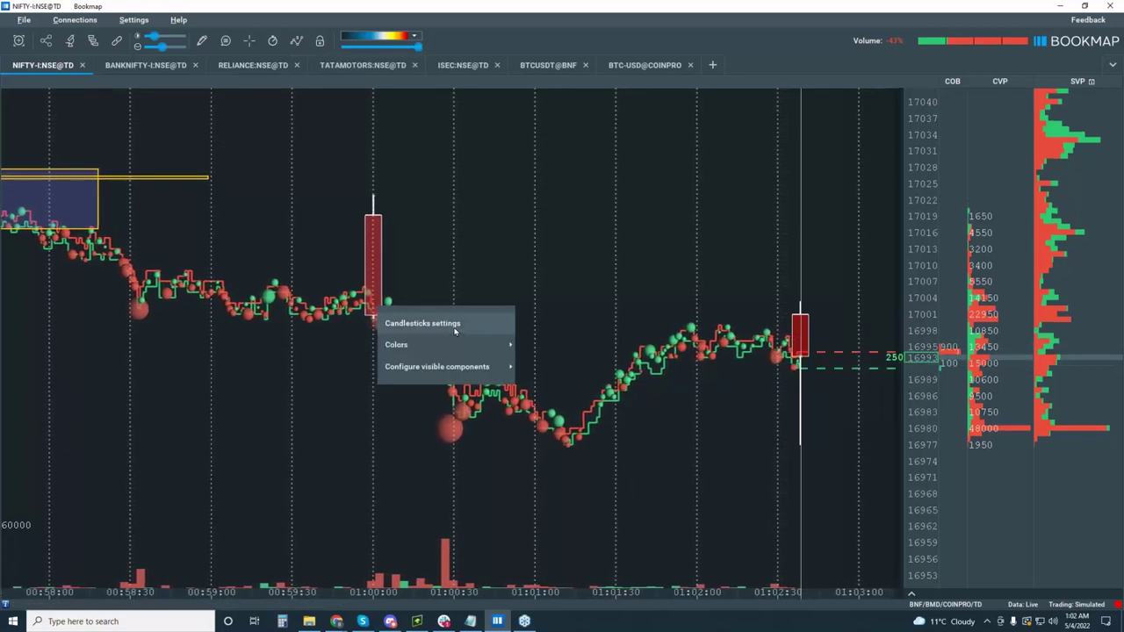
pyautogui.click(423, 323)
pyautogui.click(396, 134)
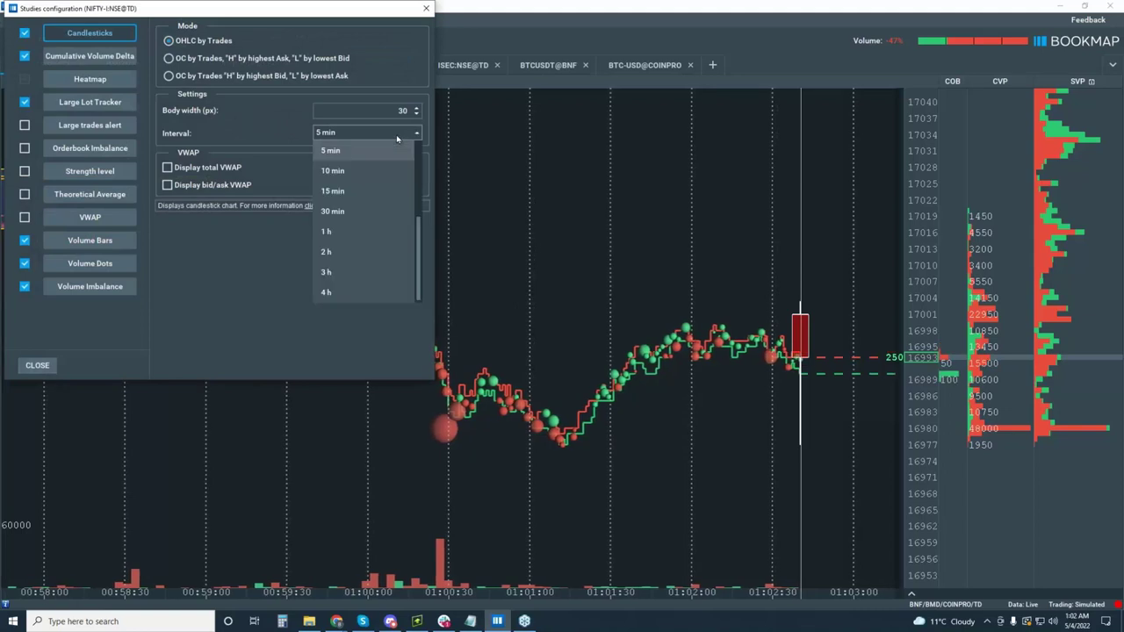
pyautogui.scroll(3, 365, 164)
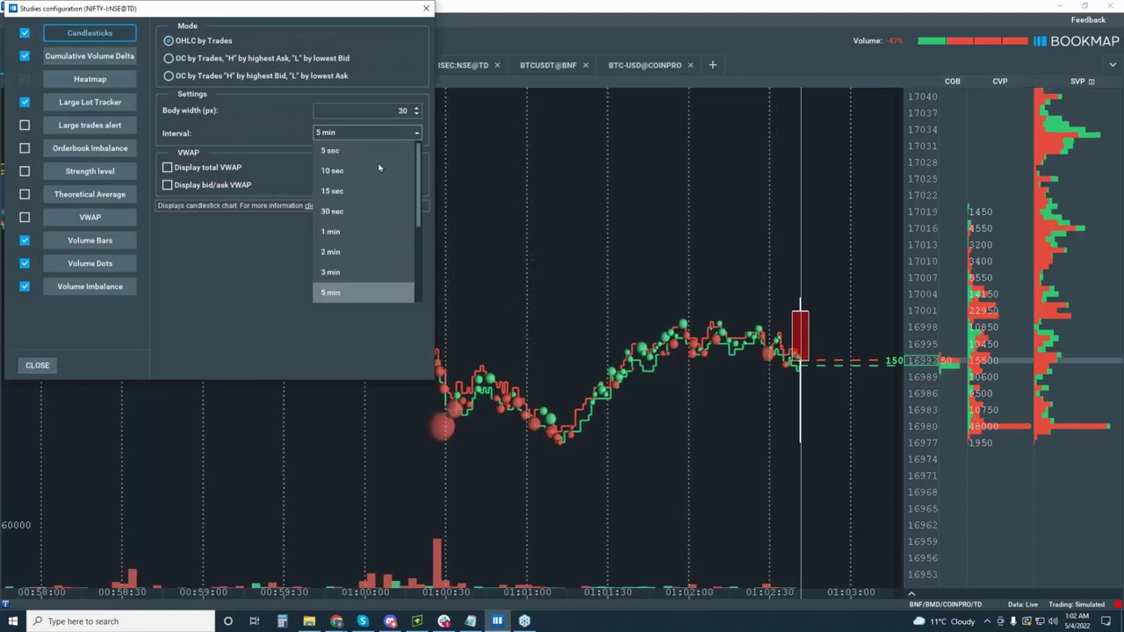
pyautogui.click(365, 232)
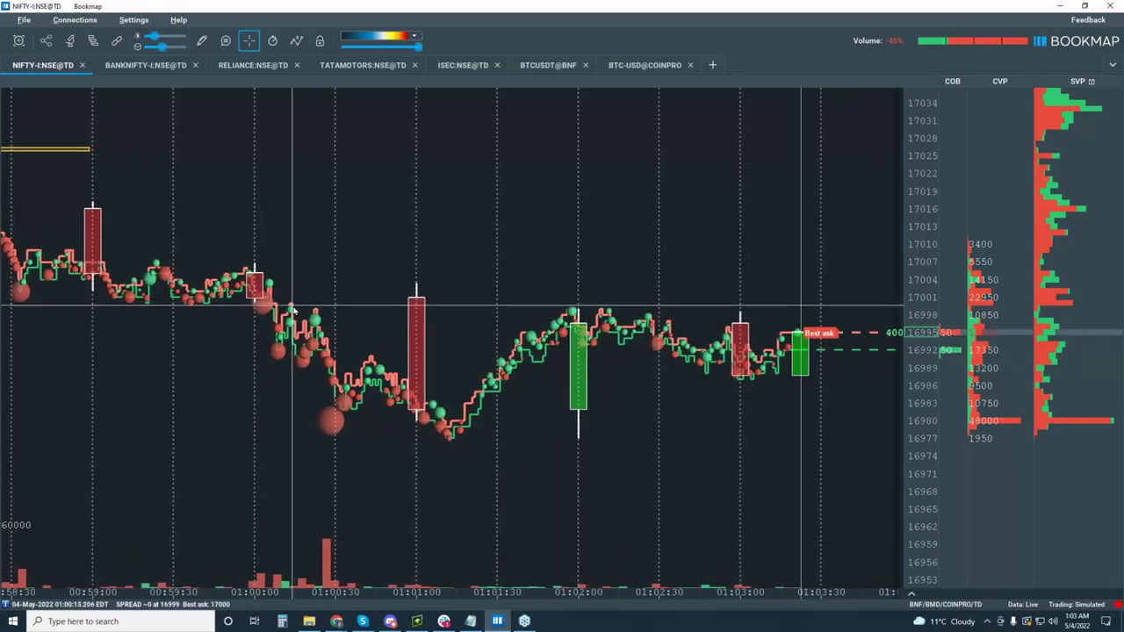
# Step: Draw a rectangle over the 00:54 to 00:58 range, from about 17010 to 17022
pyautogui.scroll(-3, 296, 313)
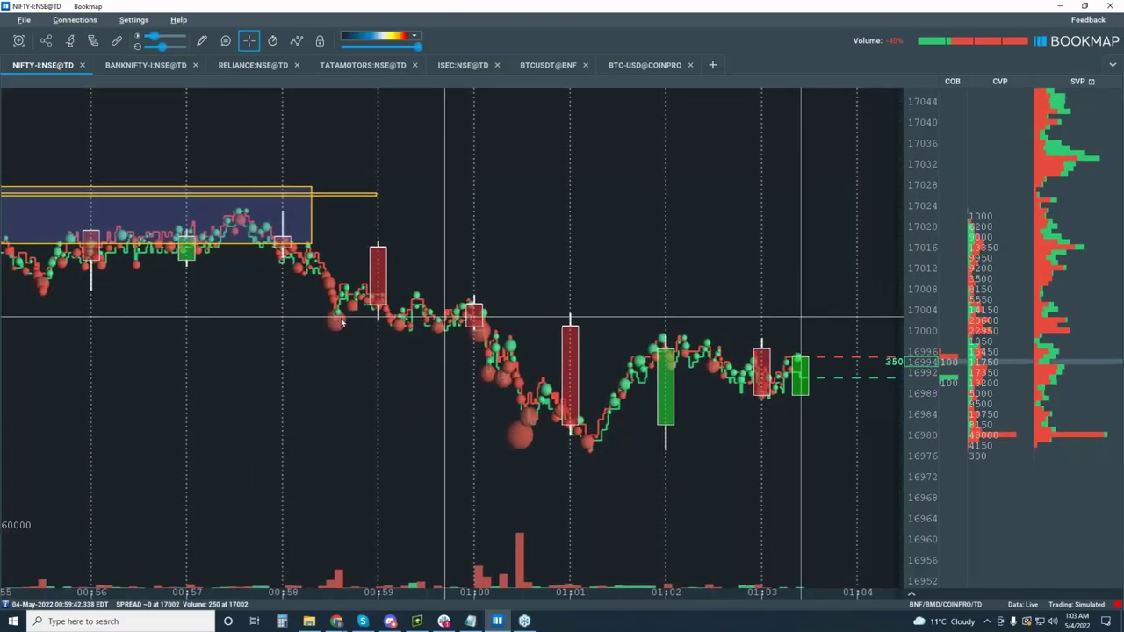
pyautogui.scroll(-2, 341, 325)
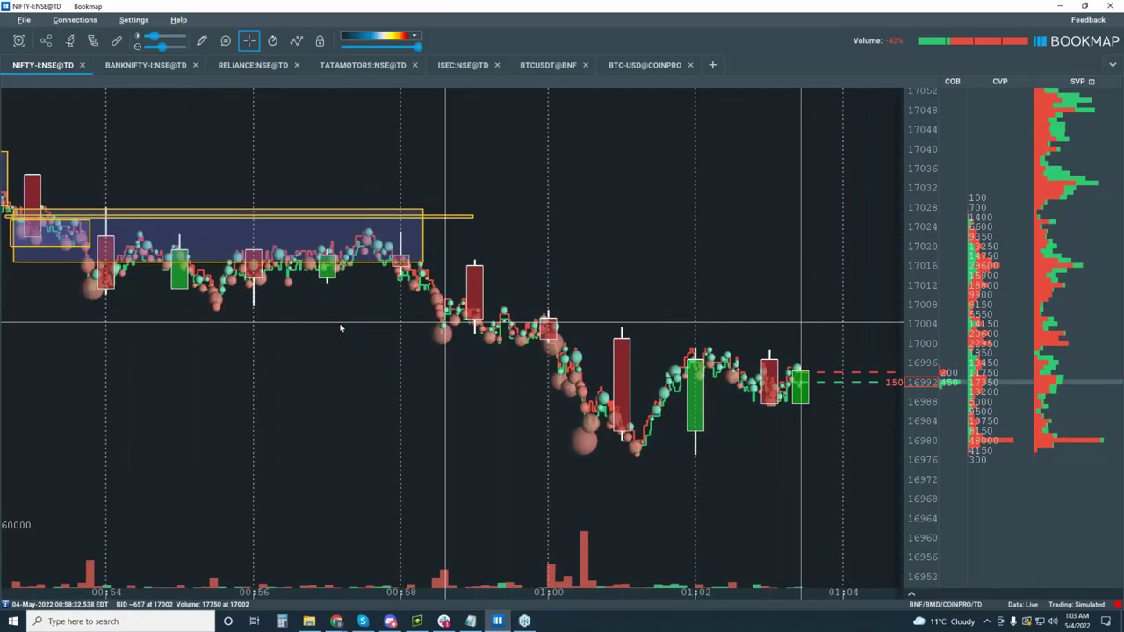
pyautogui.click(200, 42)
pyautogui.click(238, 202)
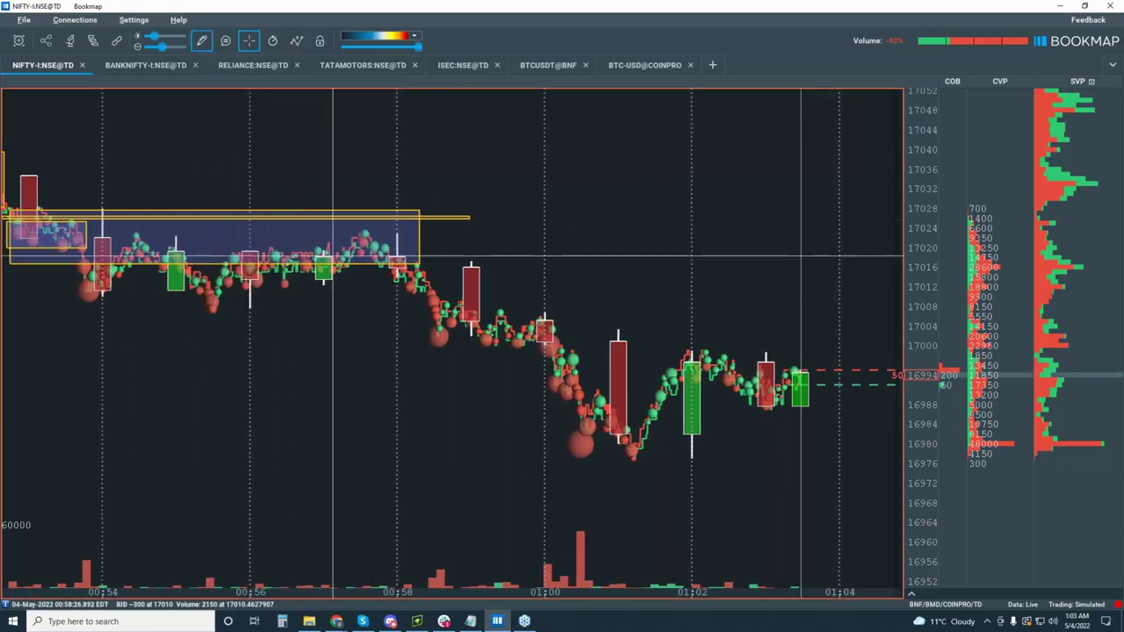
pyautogui.moveTo(101, 292); pyautogui.dragTo(429, 239)
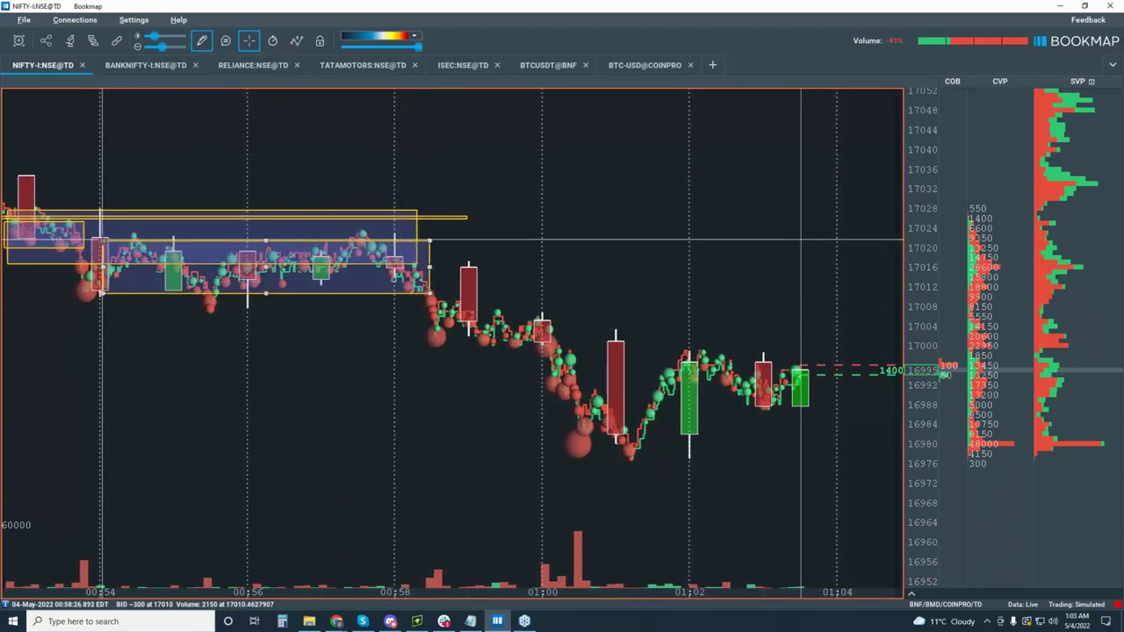
# Step: Draw rectangles over the 00:58–01:00 range at about 17000–17007 and the 01:00–01:03 range at about 16979–16998, leaving drawing mode when done
pyautogui.moveTo(400, 311)
pyautogui.mouseDown()
pyautogui.moveTo(555, 350)
pyautogui.moveTo(765, 450)
pyautogui.moveTo(778, 441)
pyautogui.mouseUp()
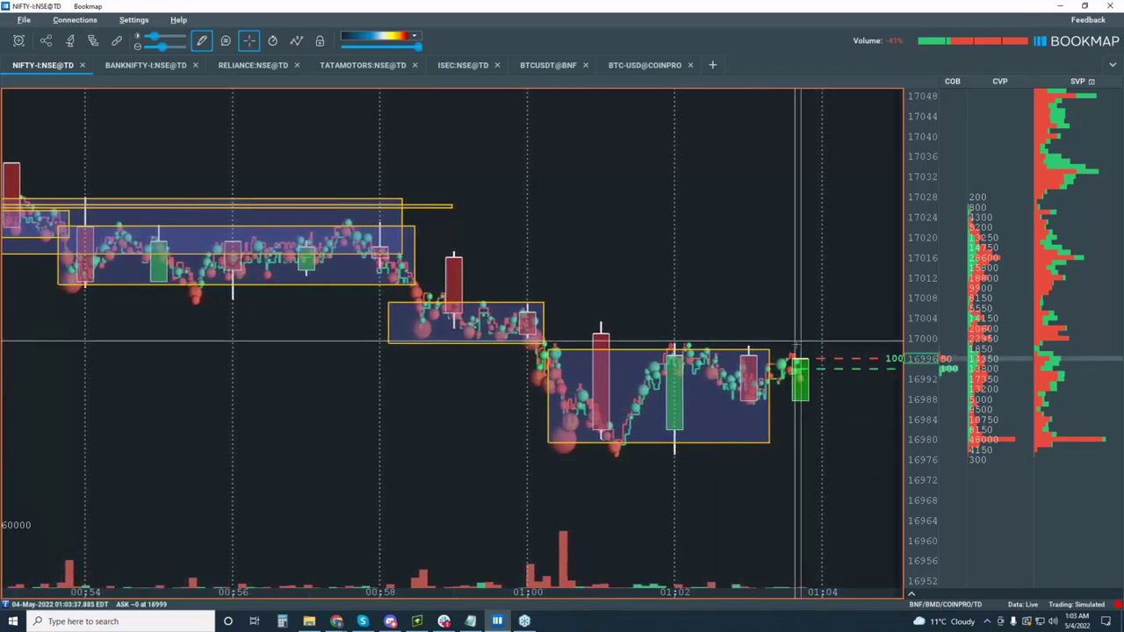
pyautogui.click(201, 40)
pyautogui.click(610, 253)
# Step: Examine candles and volume dots after the 01:00–01:03 range, comparing price with the rectangle's edges through the 01:05 drop
pyautogui.scroll(3, 724, 255)
pyautogui.scroll(2, 724, 254)
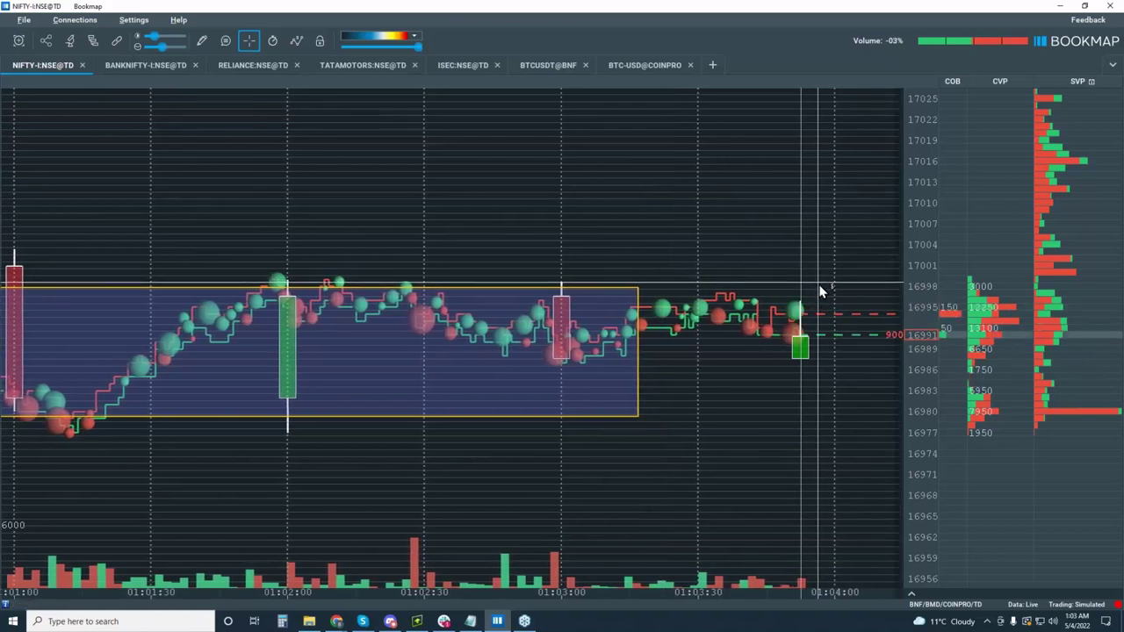
pyautogui.scroll(-3, 817, 283)
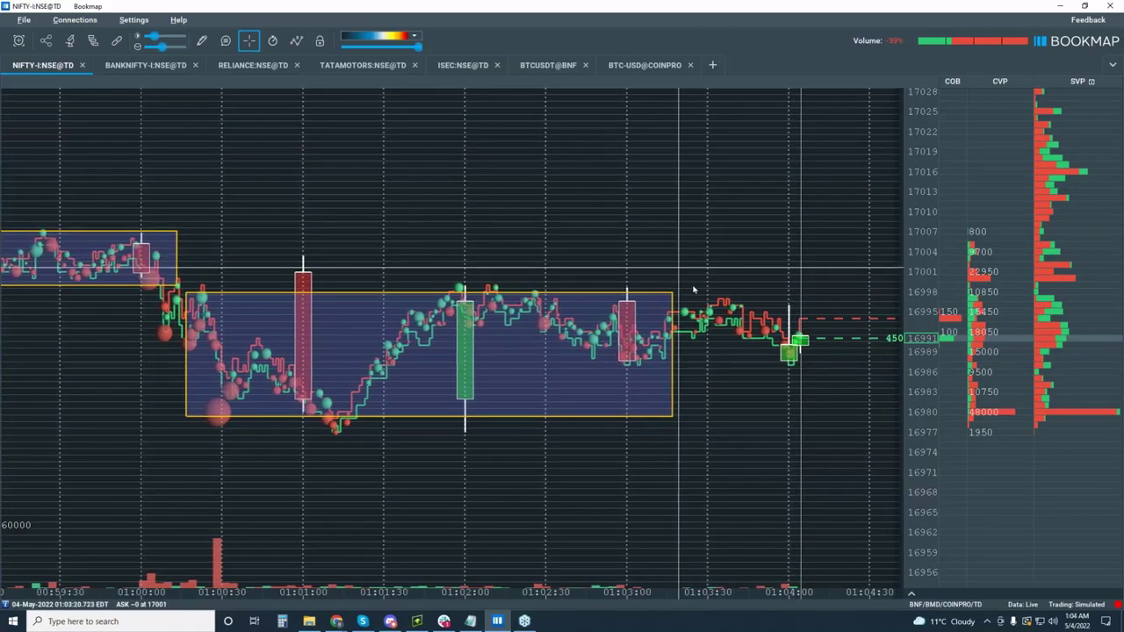
pyautogui.scroll(3, 708, 276)
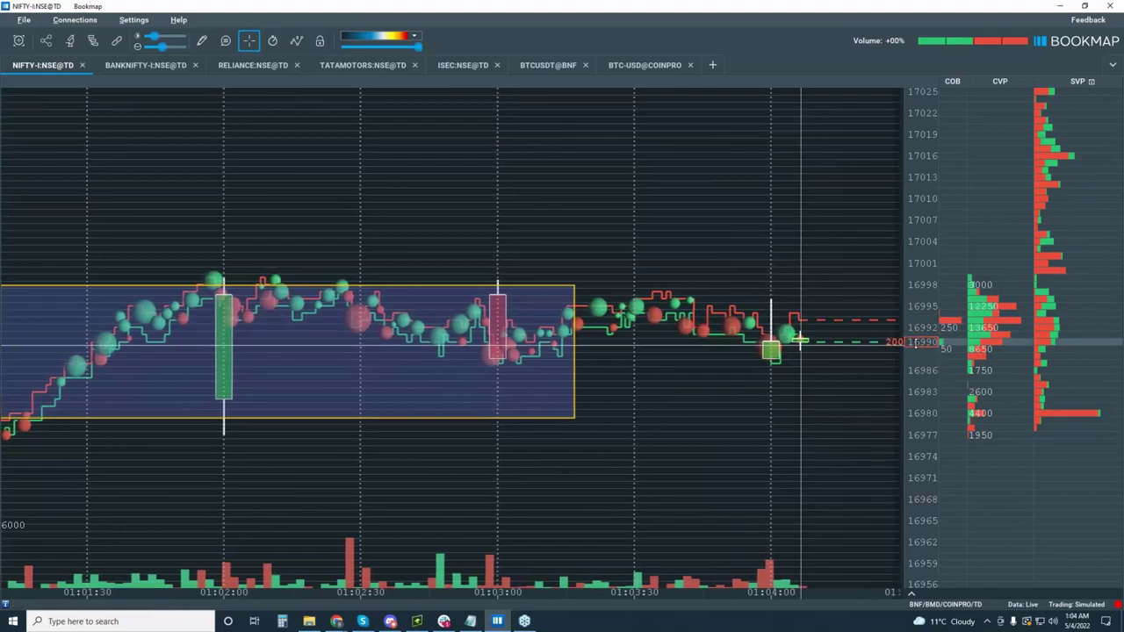
pyautogui.scroll(3, 913, 308)
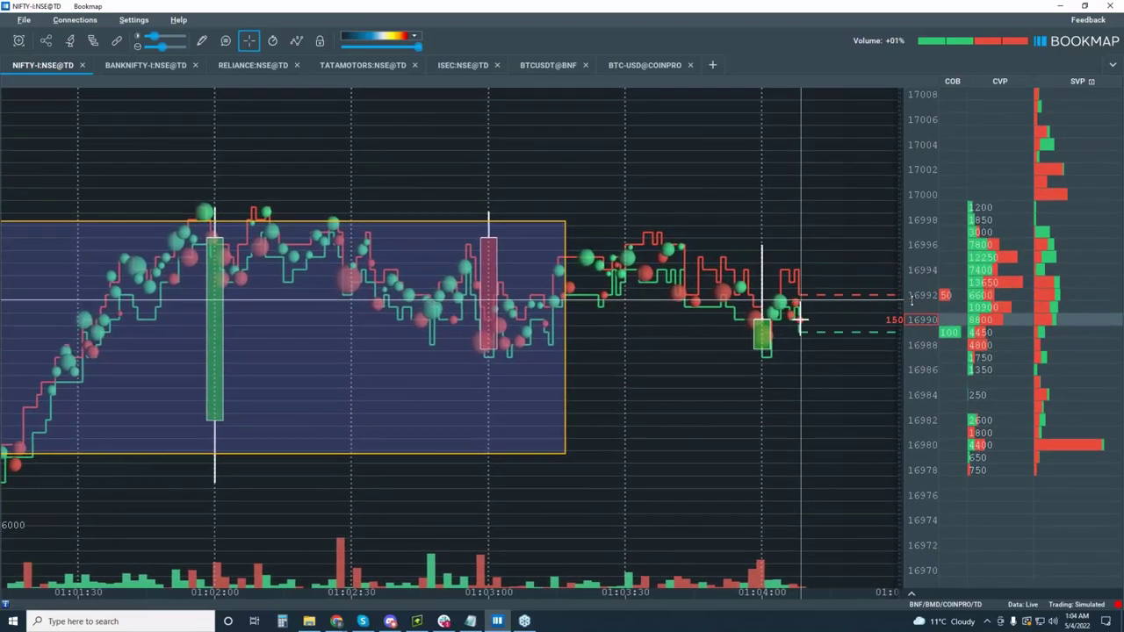
pyautogui.scroll(-5, 531, 380)
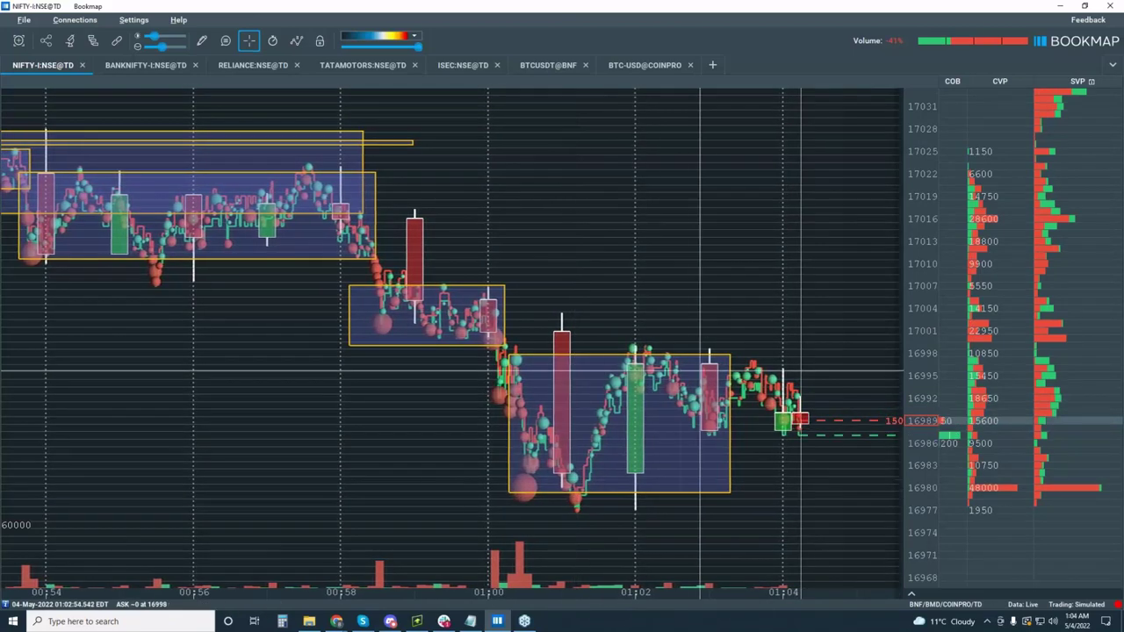
pyautogui.scroll(3, 691, 347)
pyautogui.scroll(4, 691, 347)
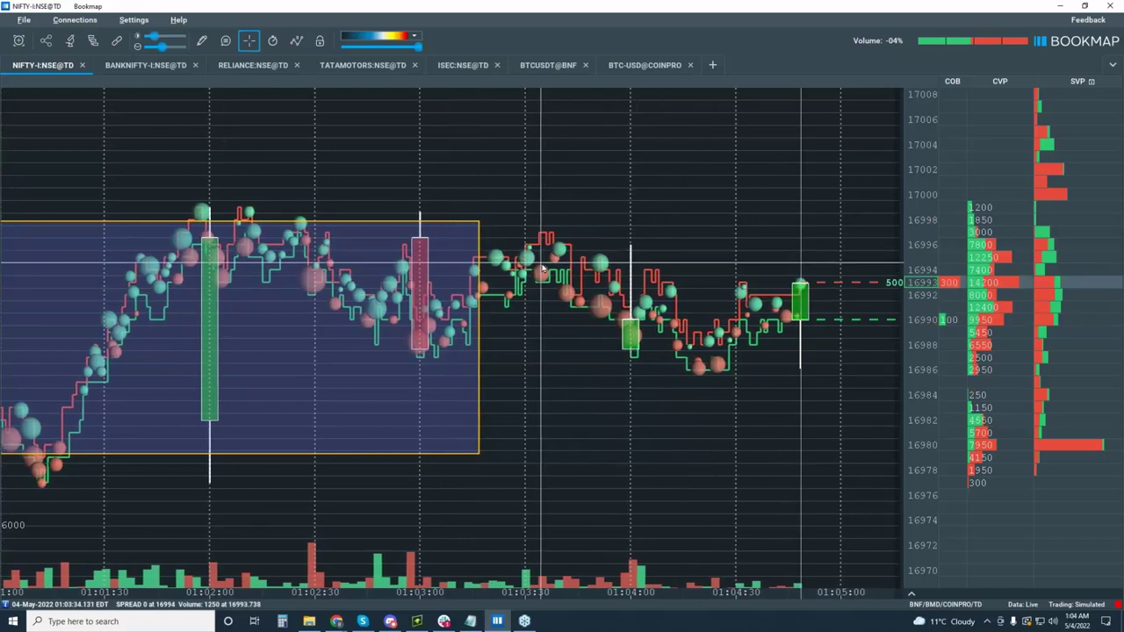
pyautogui.scroll(-3, 552, 268)
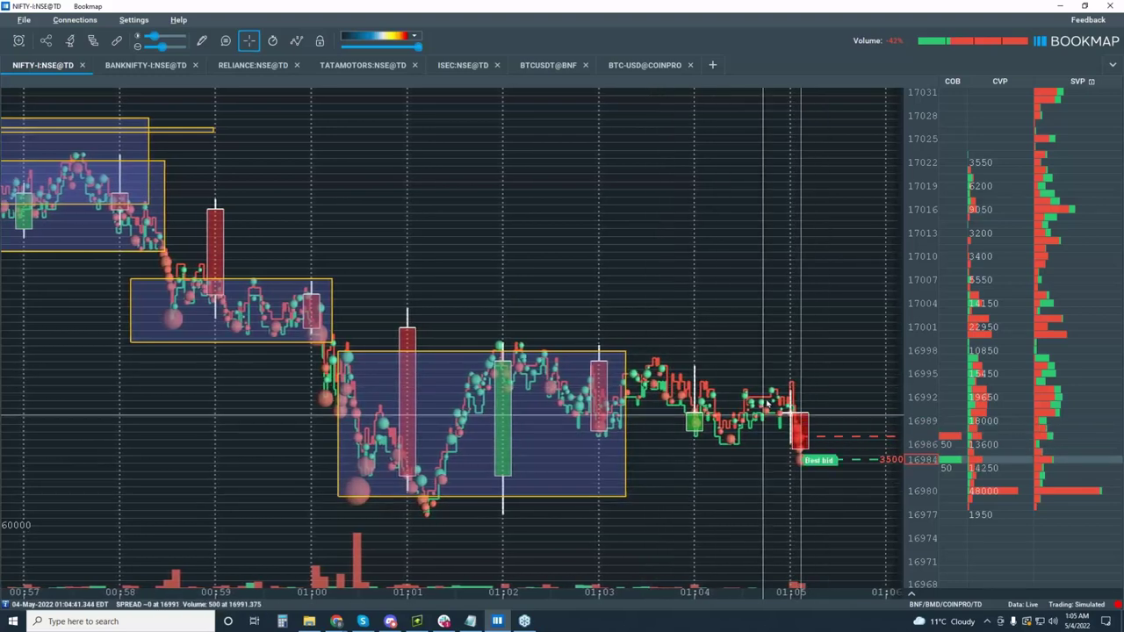
pyautogui.scroll(3, 785, 393)
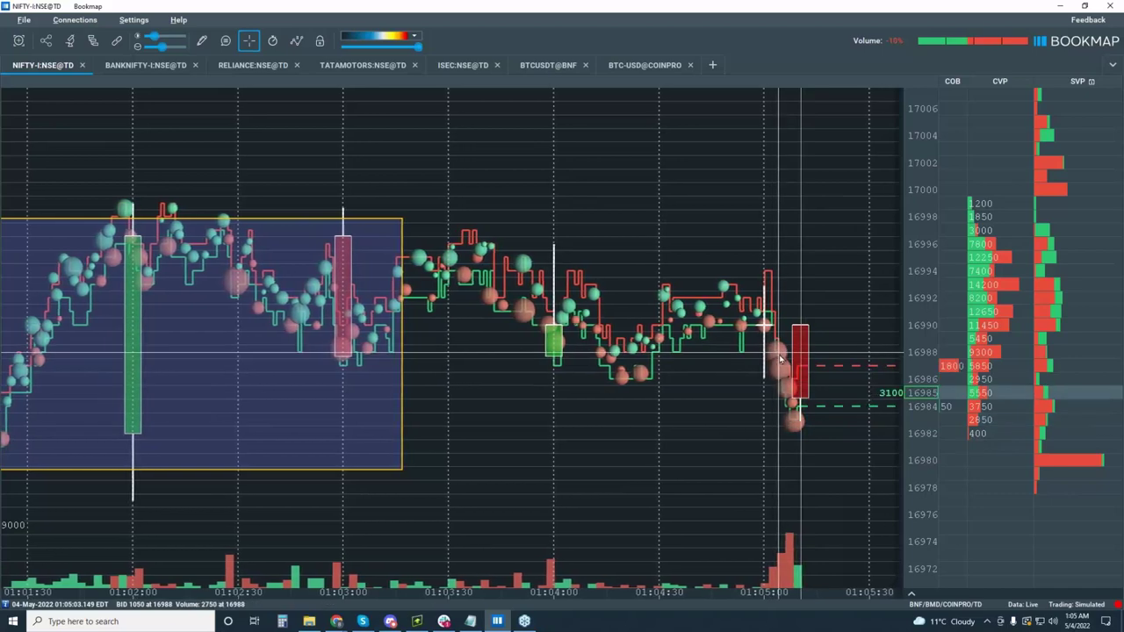
pyautogui.scroll(-3, 791, 369)
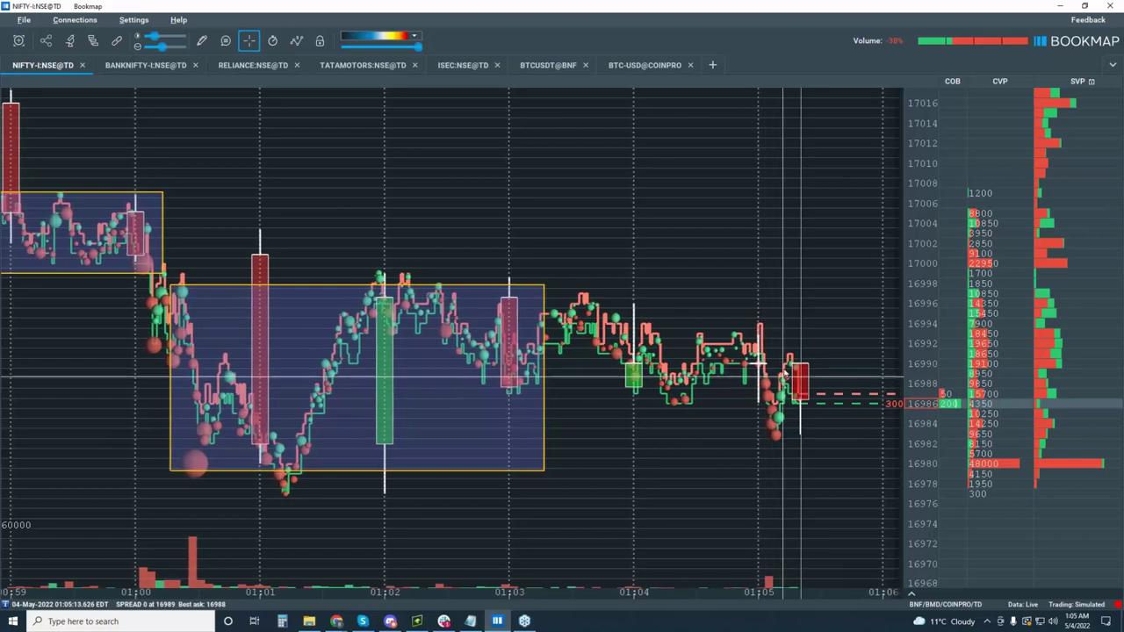
pyautogui.scroll(3, 786, 334)
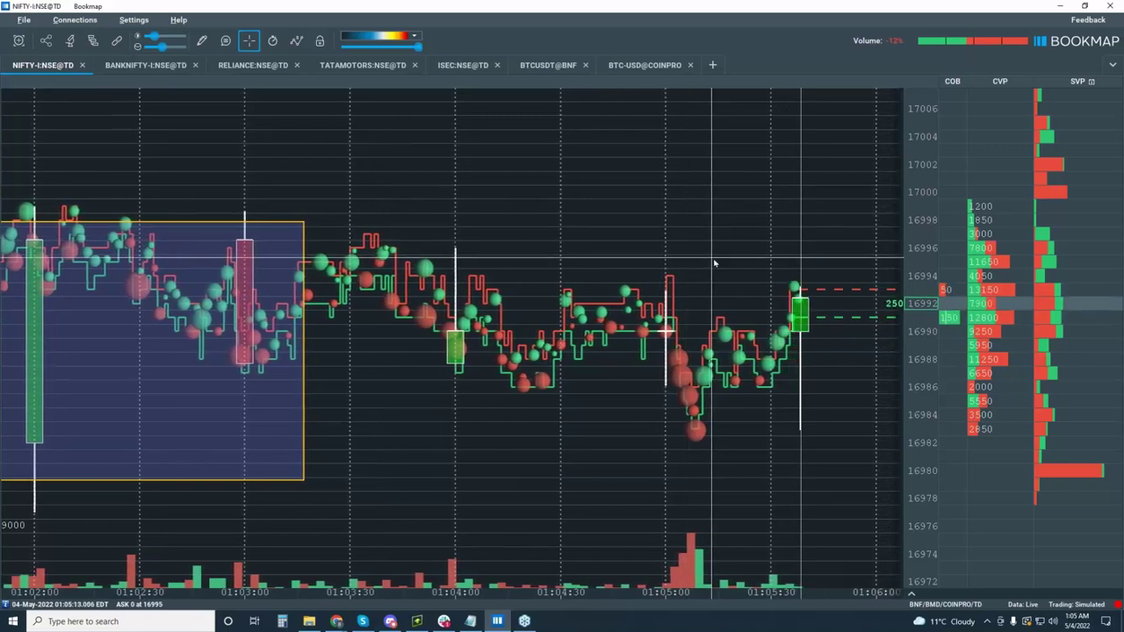
# Step: Examine the rally after 01:06 and the pullback after 01:08 against the earlier marked ranges of the downtrend
pyautogui.scroll(-2, 715, 262)
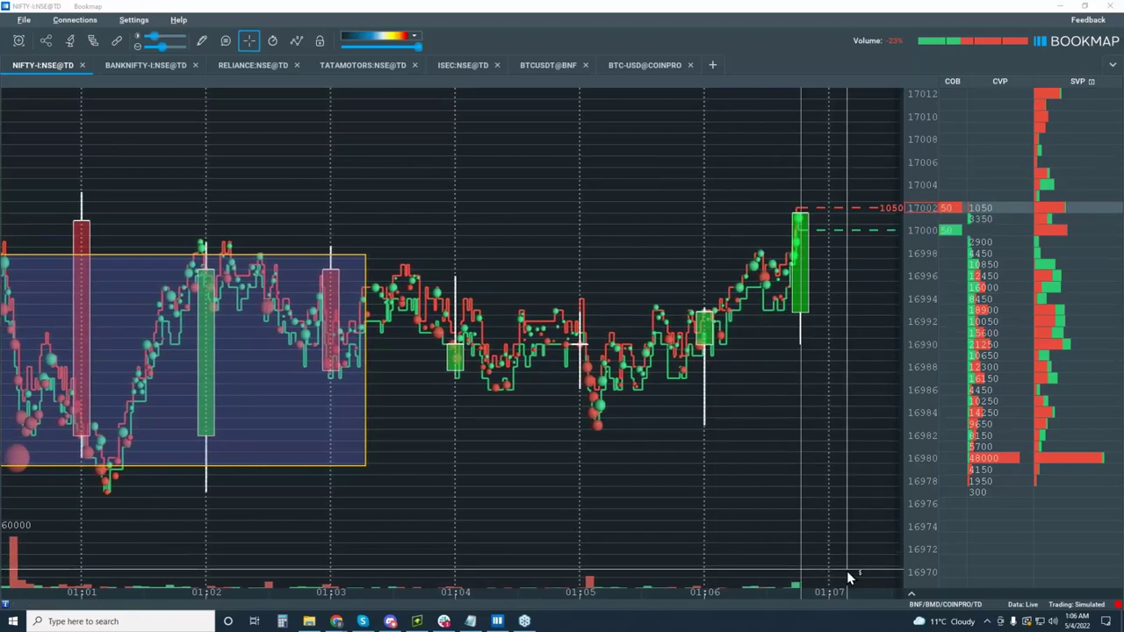
pyautogui.scroll(-3, 849, 446)
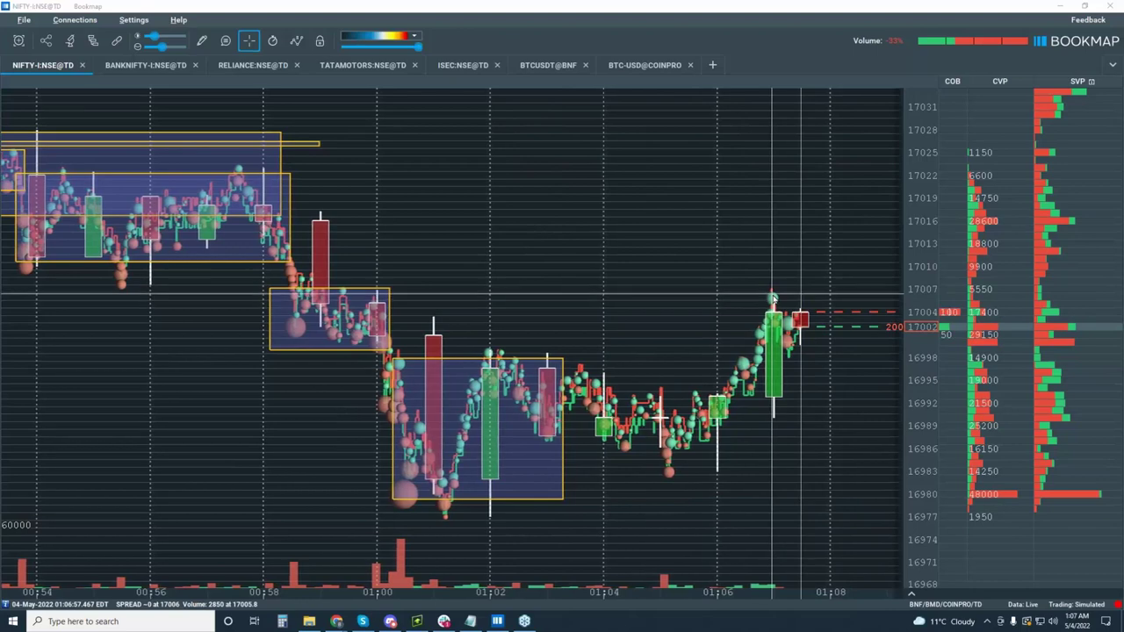
pyautogui.scroll(5, 800, 295)
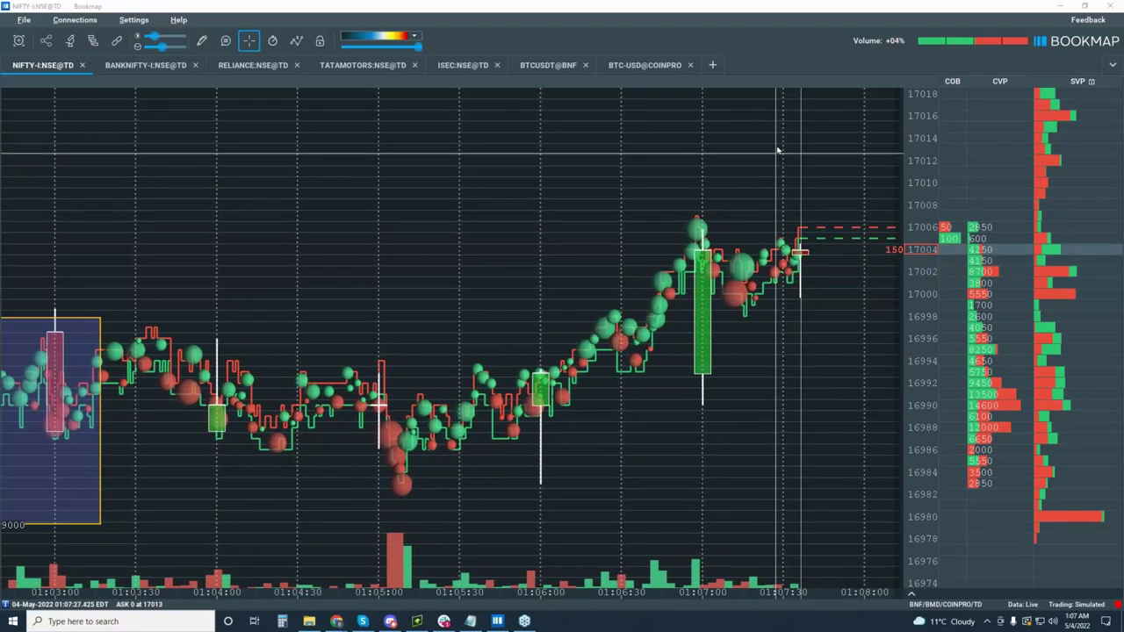
pyautogui.scroll(-3, 786, 228)
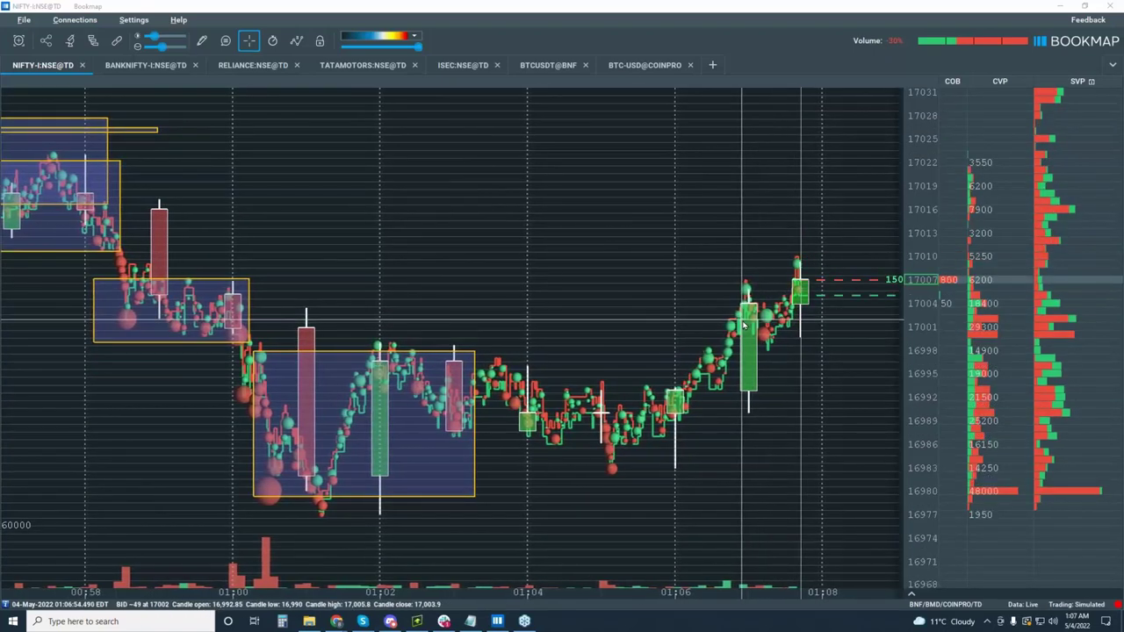
pyautogui.scroll(-2, 743, 325)
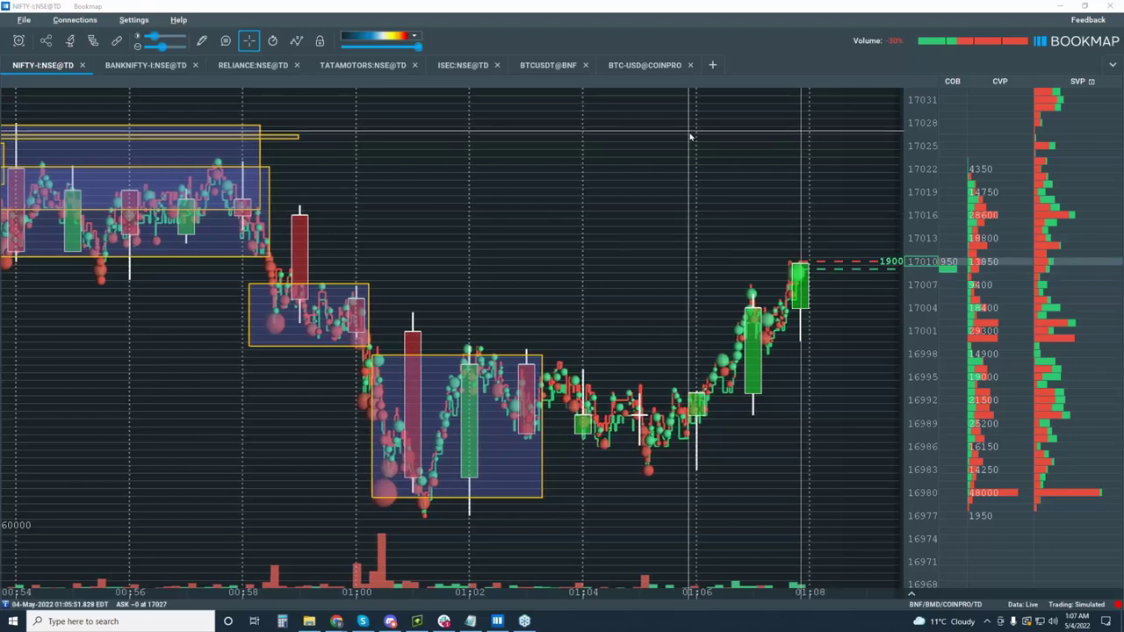
pyautogui.scroll(-3, 690, 163)
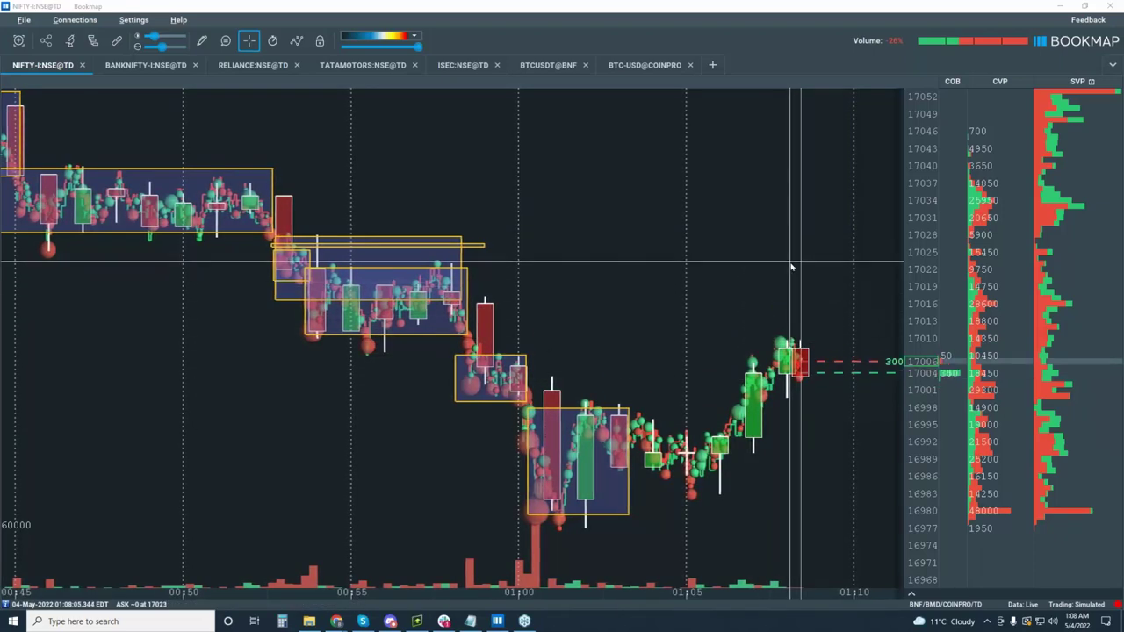
pyautogui.scroll(3, 780, 283)
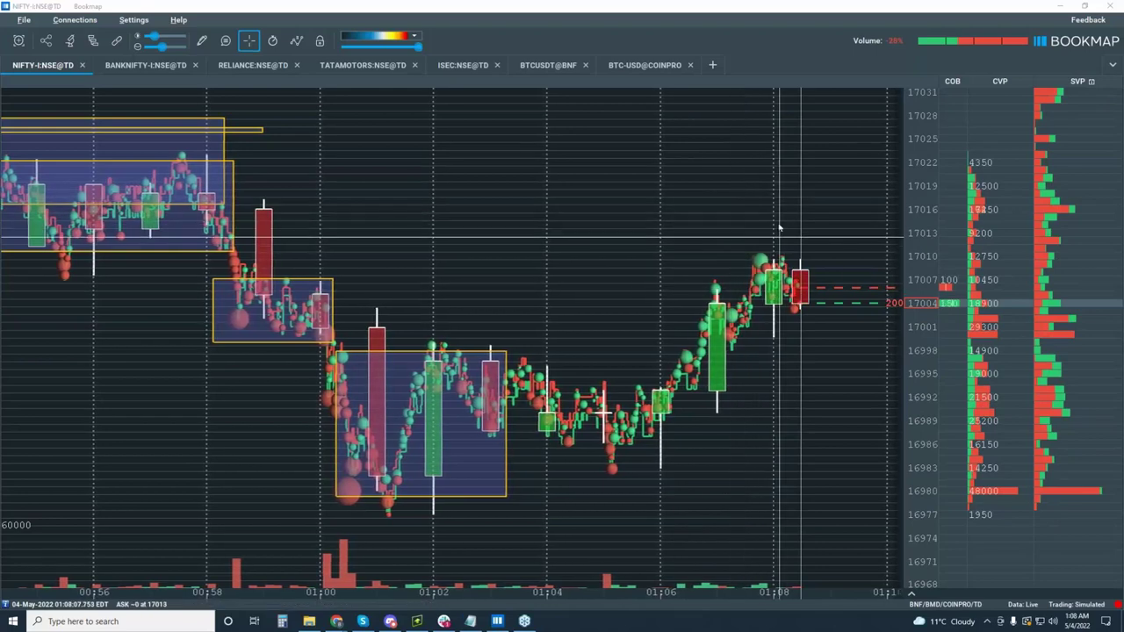
pyautogui.scroll(-5, 688, 269)
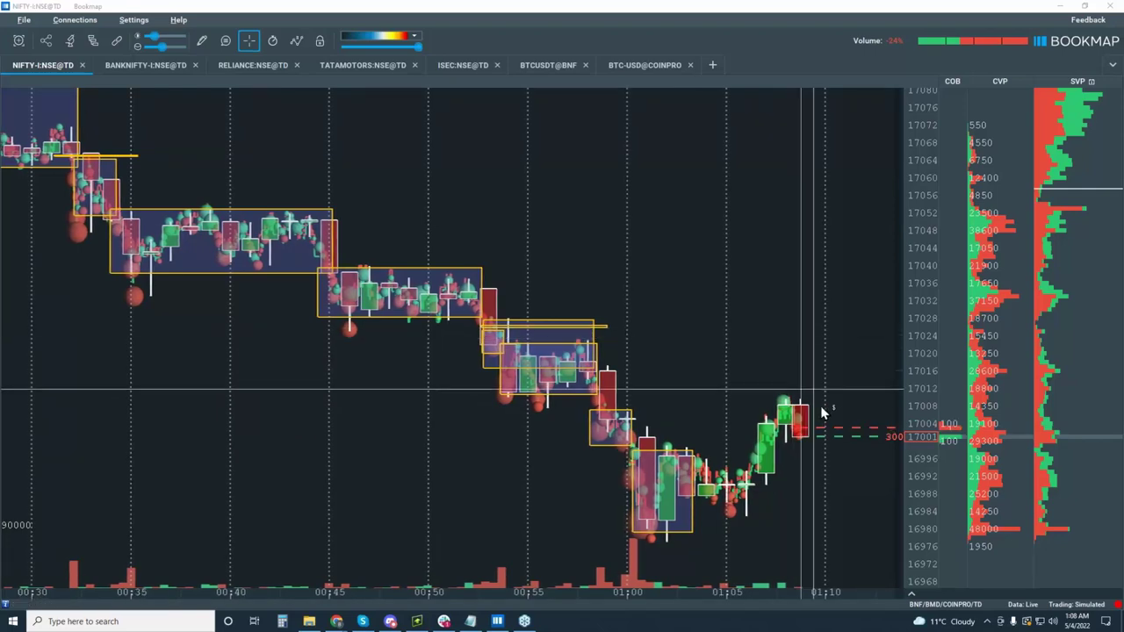
pyautogui.scroll(2, 792, 408)
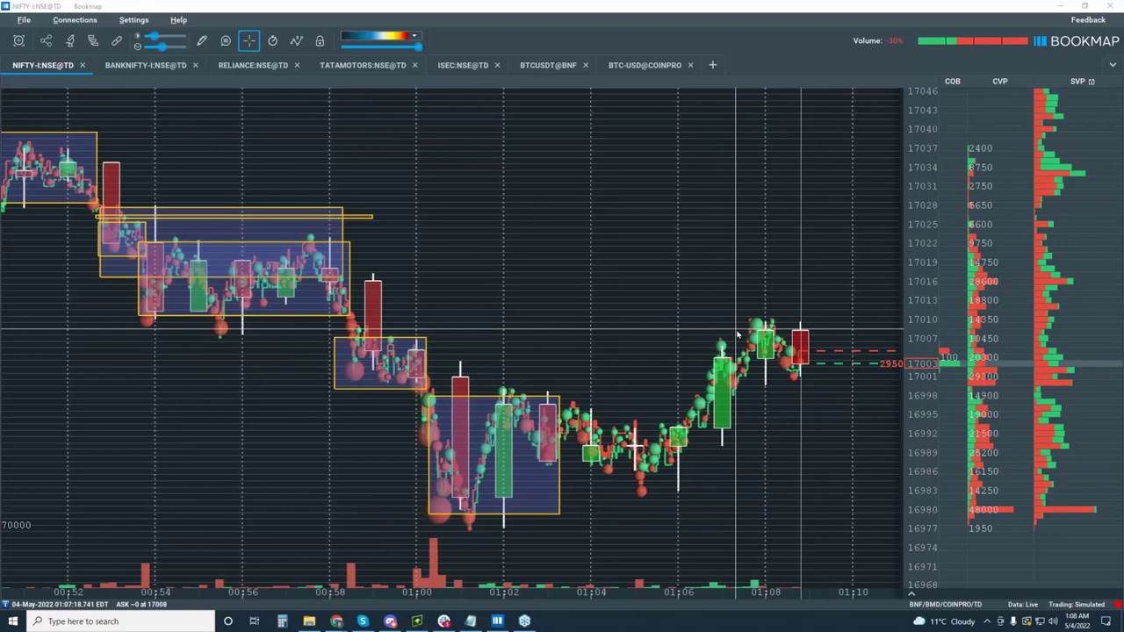
# Step: Clear all drawings from the NIFTY chart
pyautogui.click(201, 40)
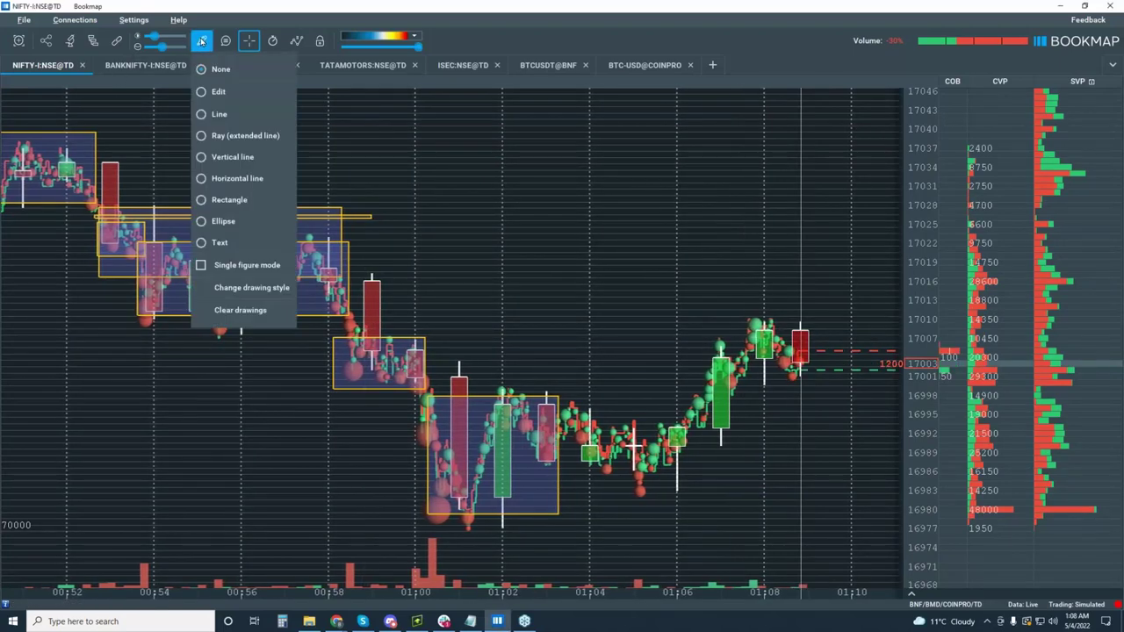
pyautogui.click(239, 310)
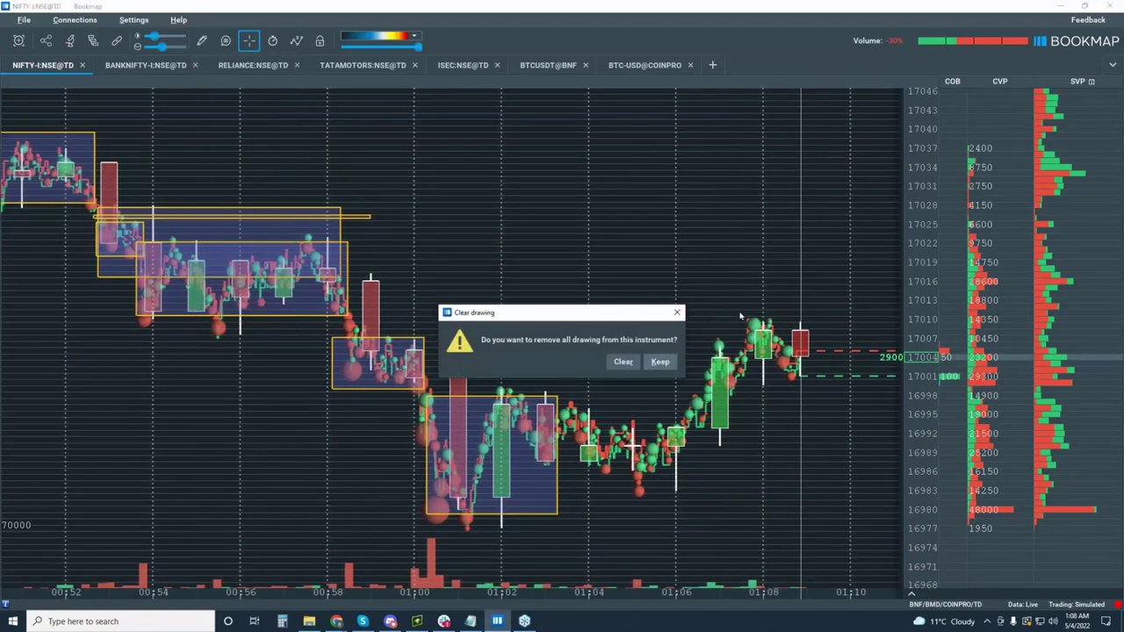
pyautogui.click(623, 362)
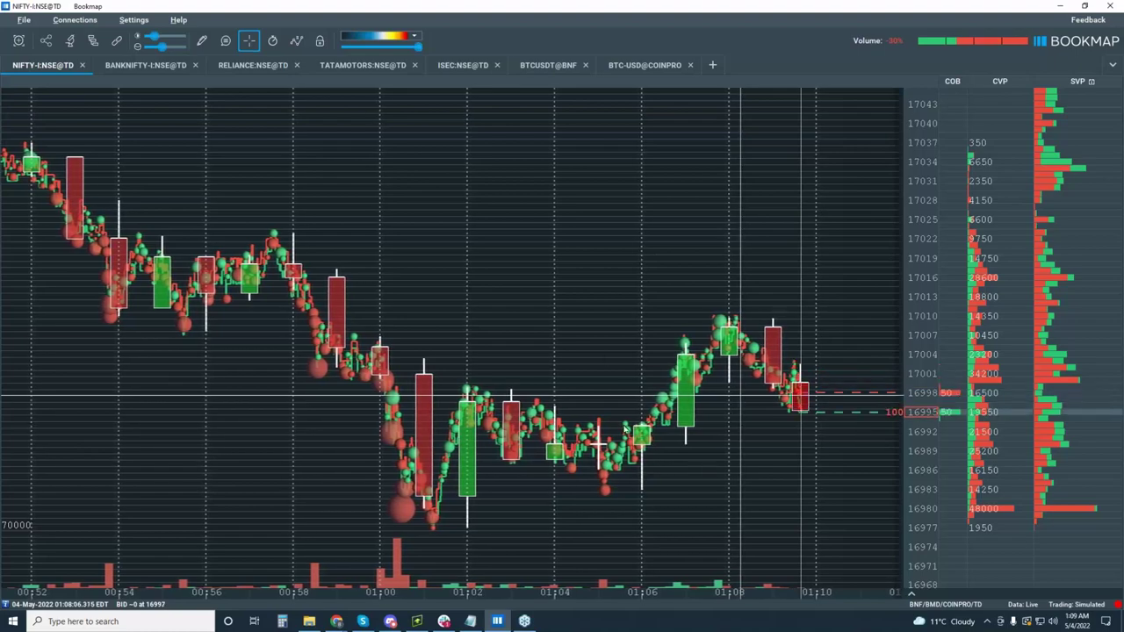
# Step: Hide the candlestick bars on the NIFTY chart, keeping the volume dots and volume bars over the 00:45–01:11 downtrend
pyautogui.scroll(-10, 625, 429)
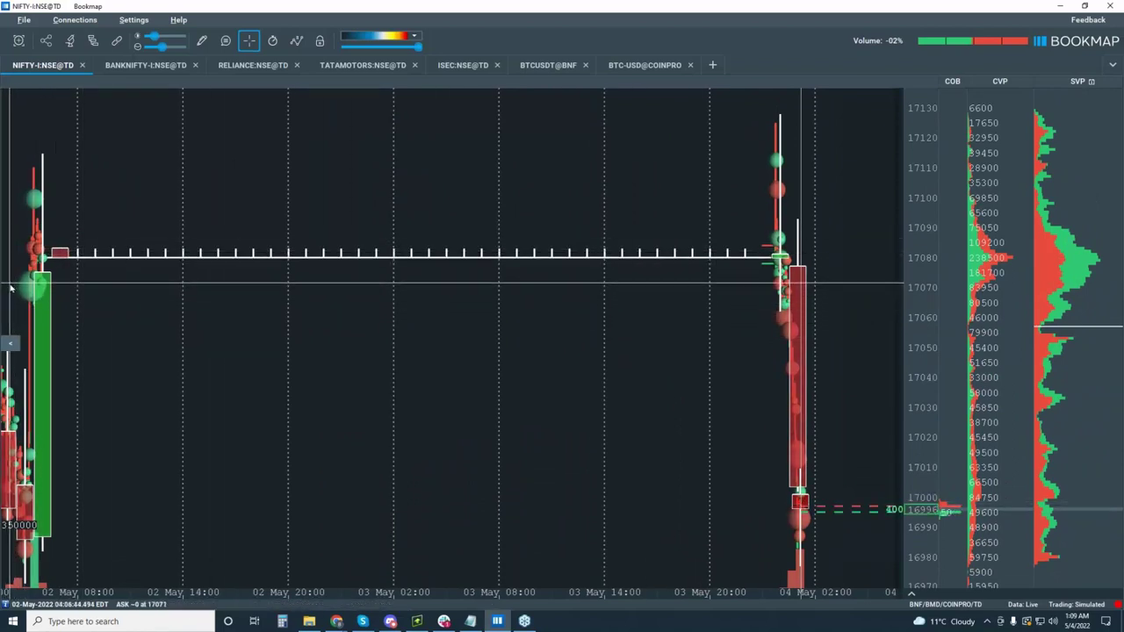
pyautogui.scroll(2, 753, 383)
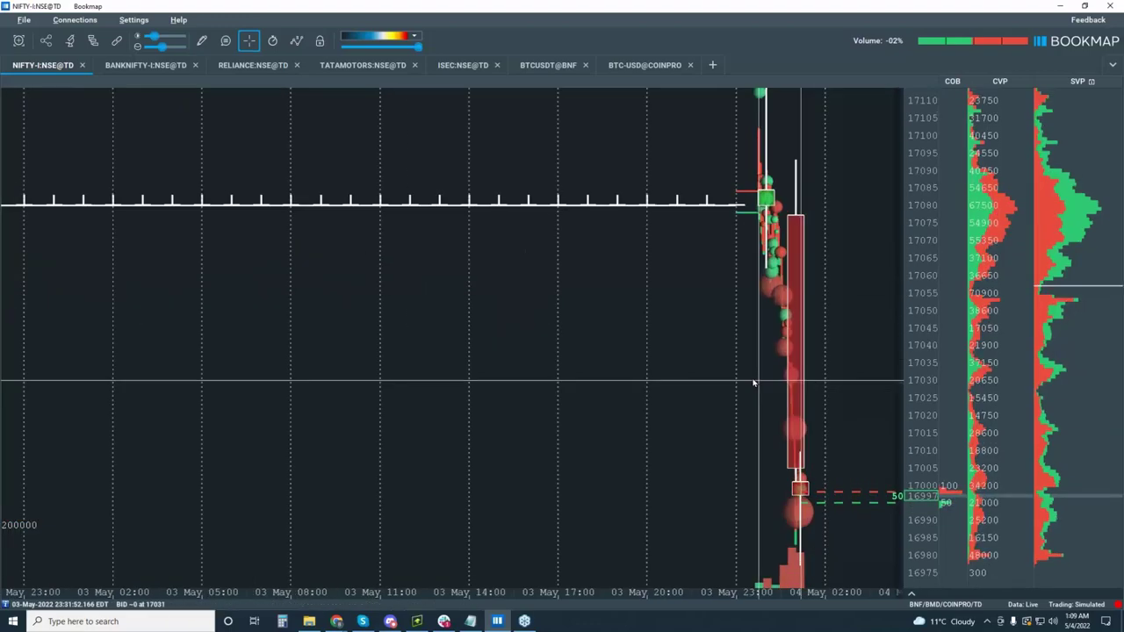
pyautogui.scroll(10, 753, 383)
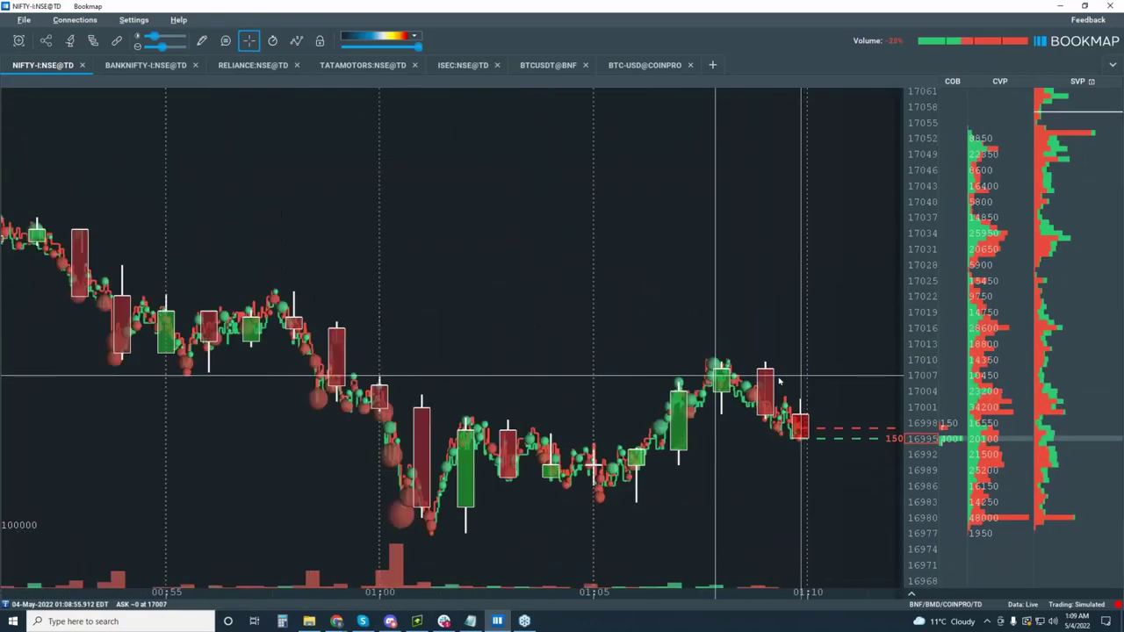
pyautogui.scroll(3, 779, 380)
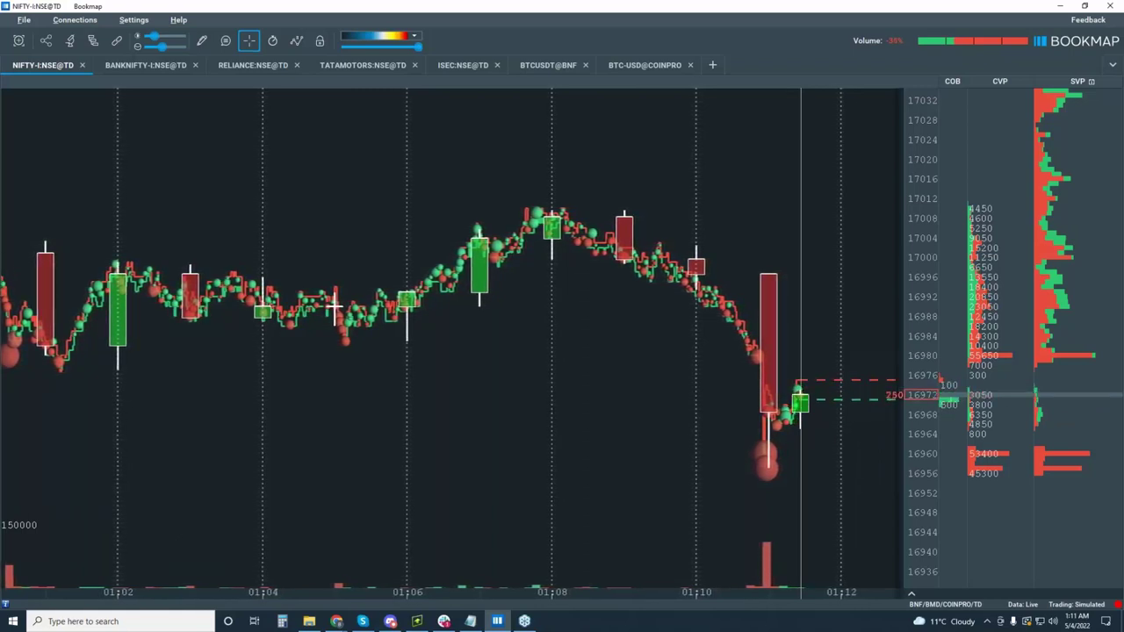
pyautogui.scroll(-3, 806, 441)
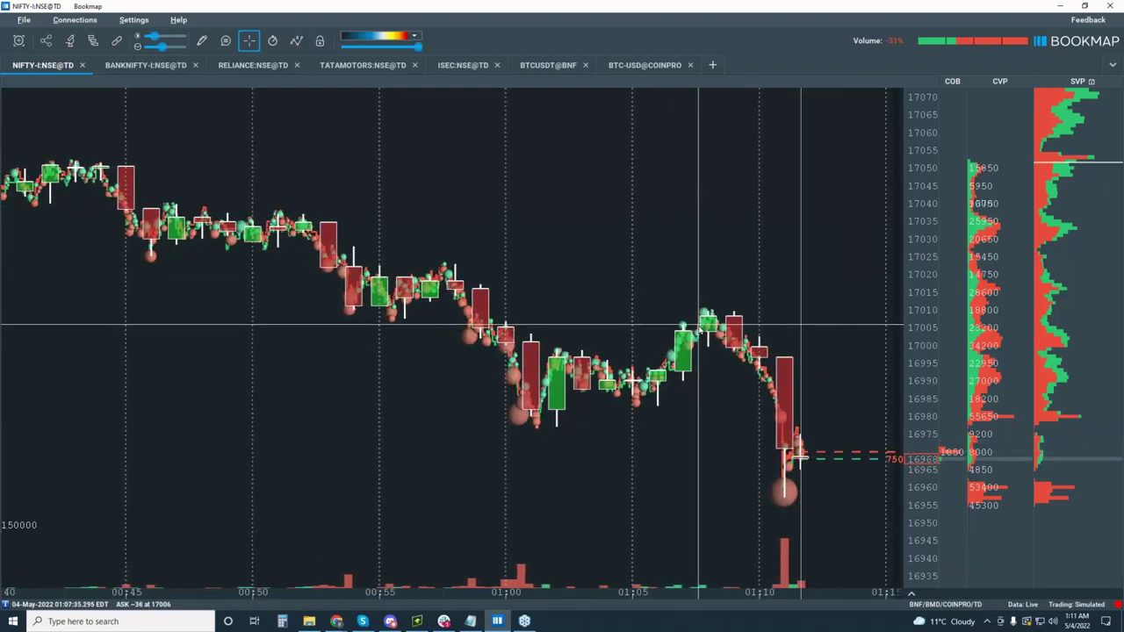
pyautogui.click(296, 41)
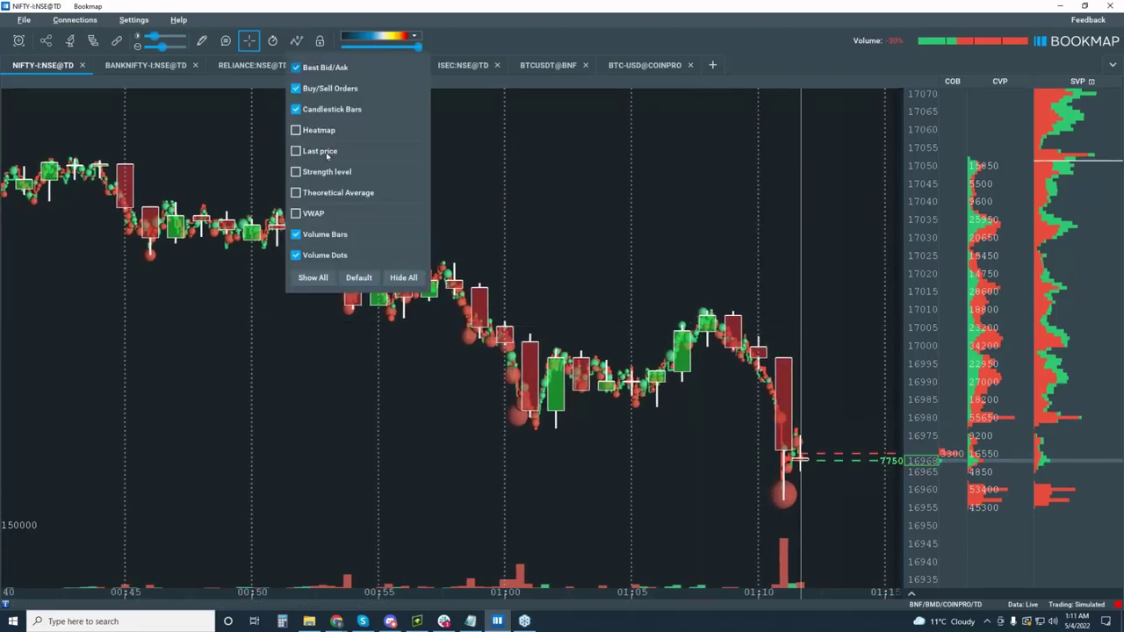
pyautogui.click(298, 109)
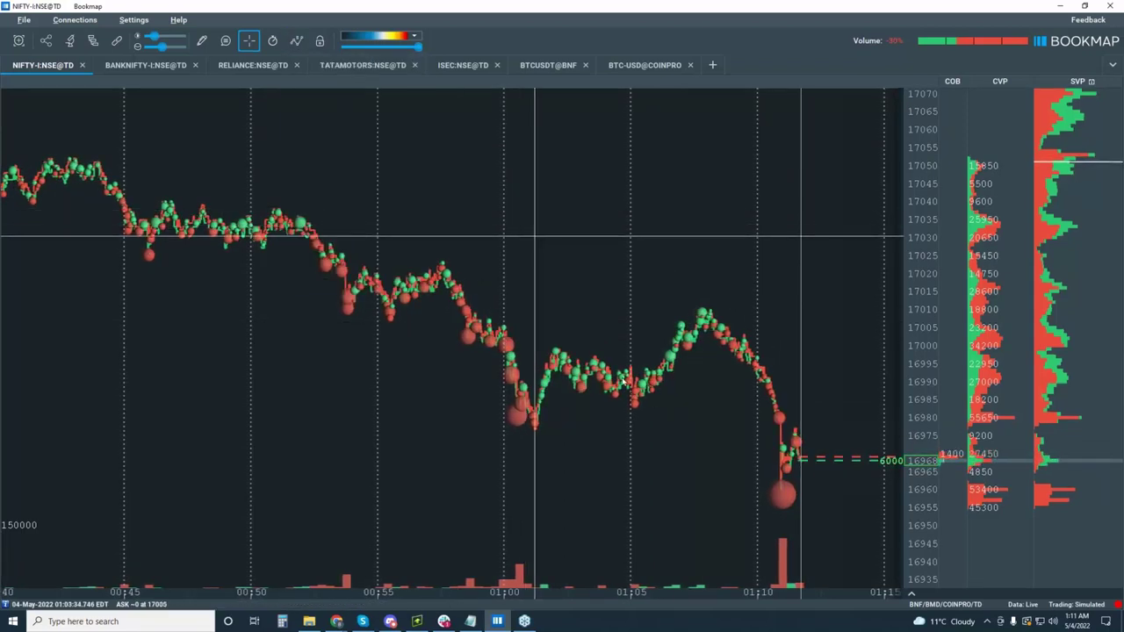
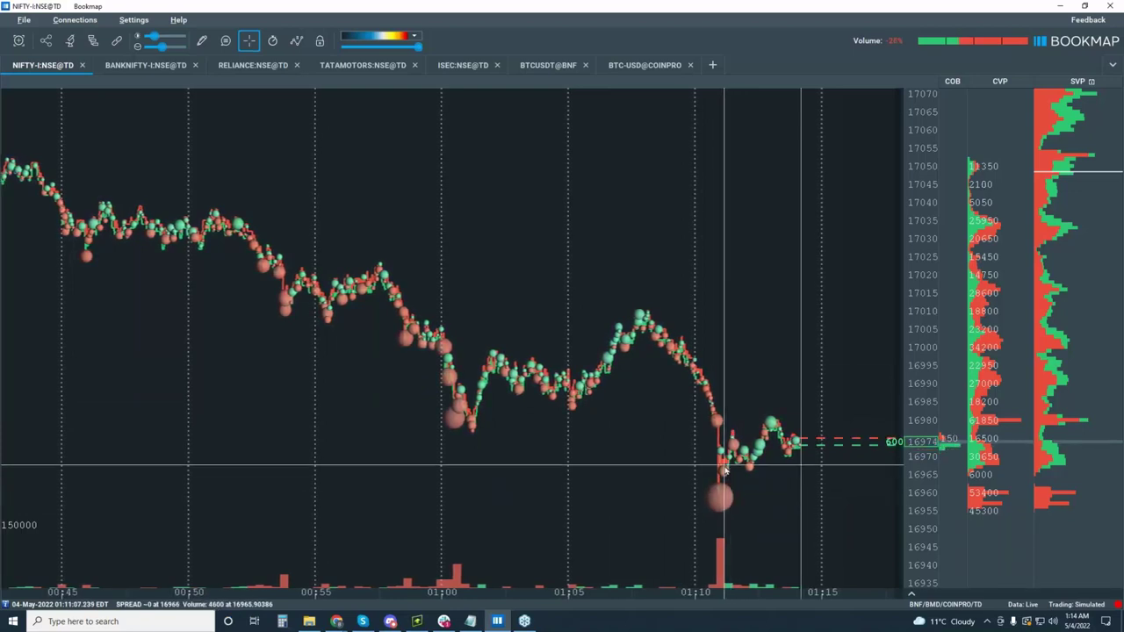
# Step: Open the BANKNIFTY chart and examine its volume dots, swing highs and lows from the 23:45 open through 01:15
pyautogui.click(146, 65)
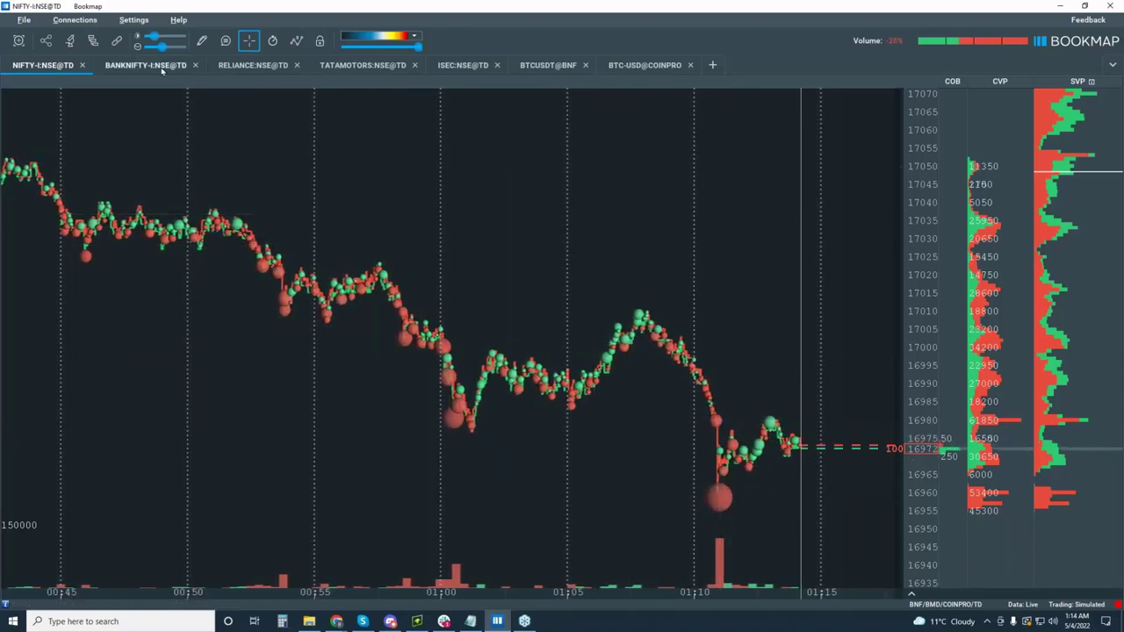
pyautogui.scroll(-3, 598, 255)
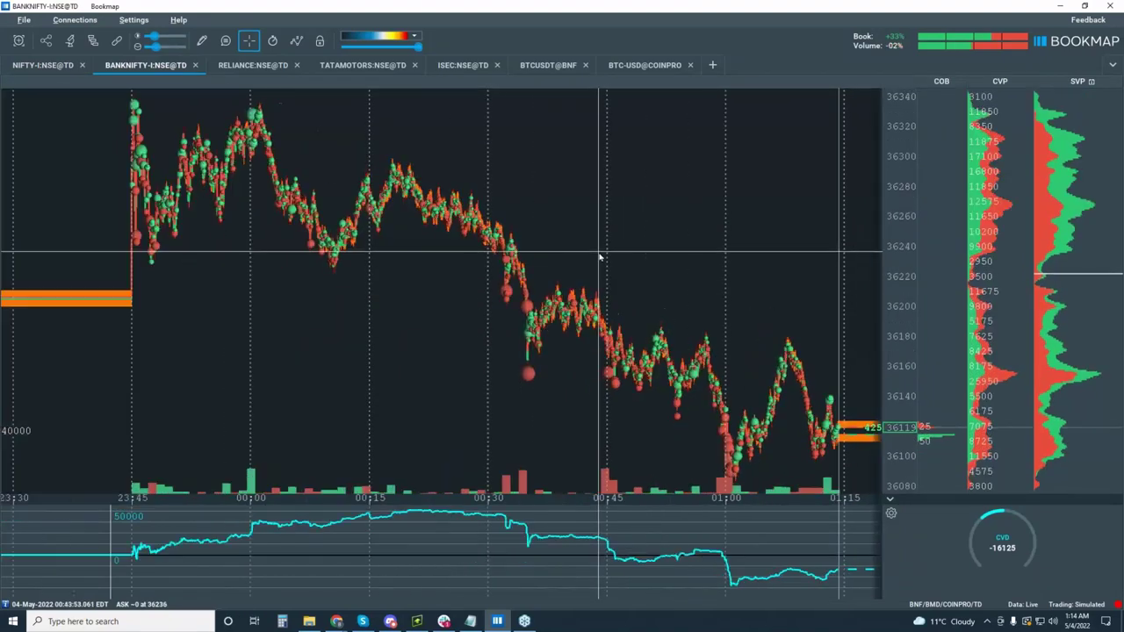
pyautogui.scroll(3, 597, 259)
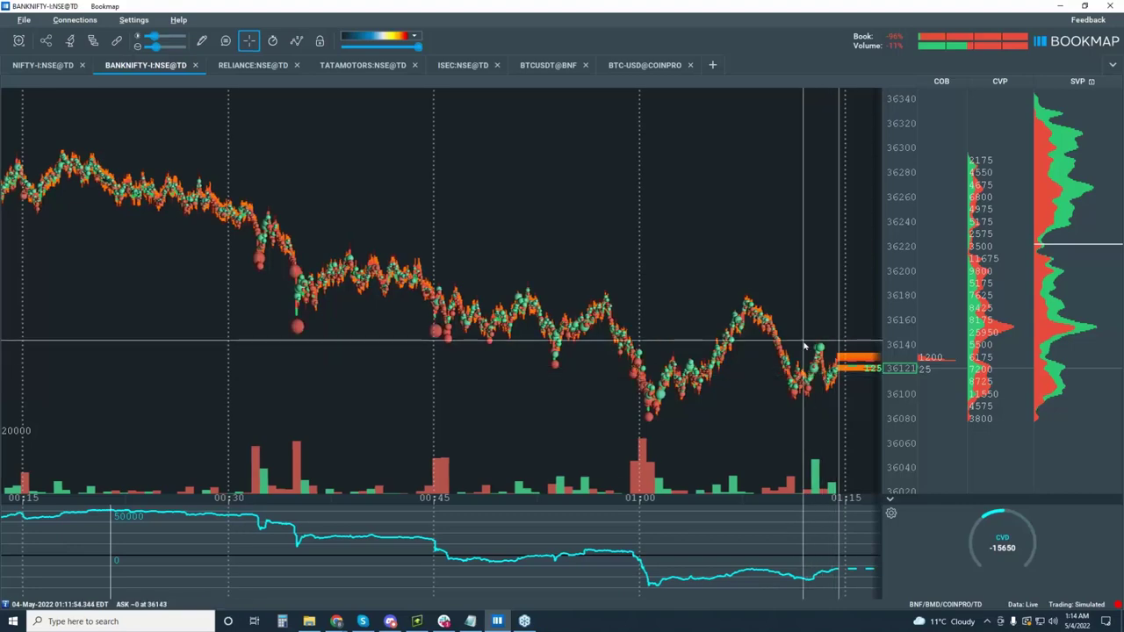
pyautogui.scroll(3, 805, 347)
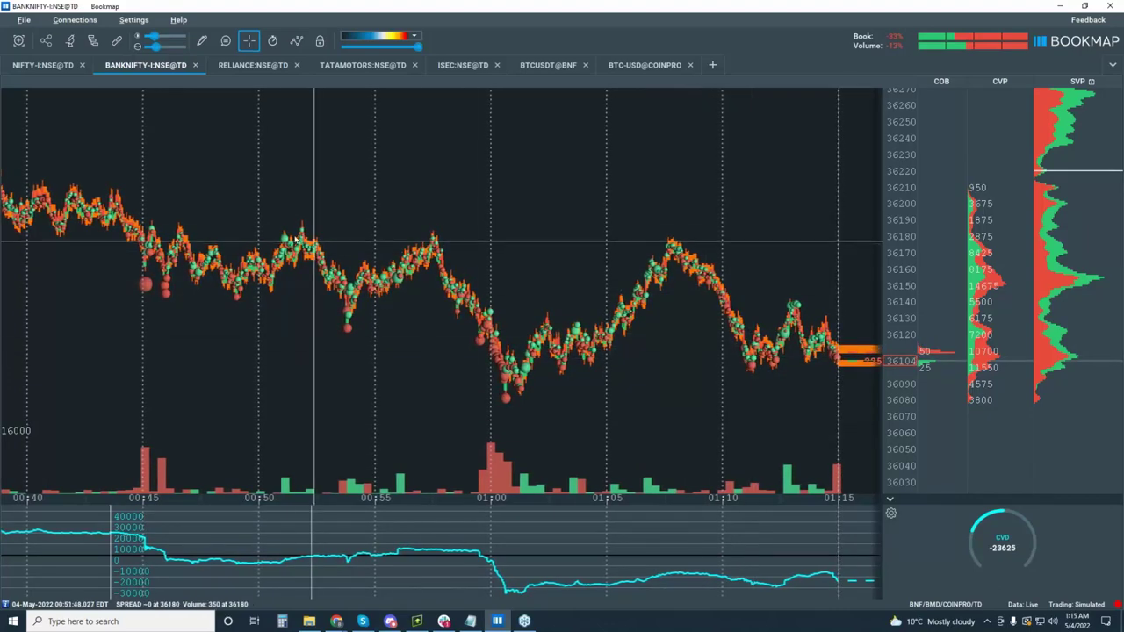
pyautogui.scroll(-3, 488, 265)
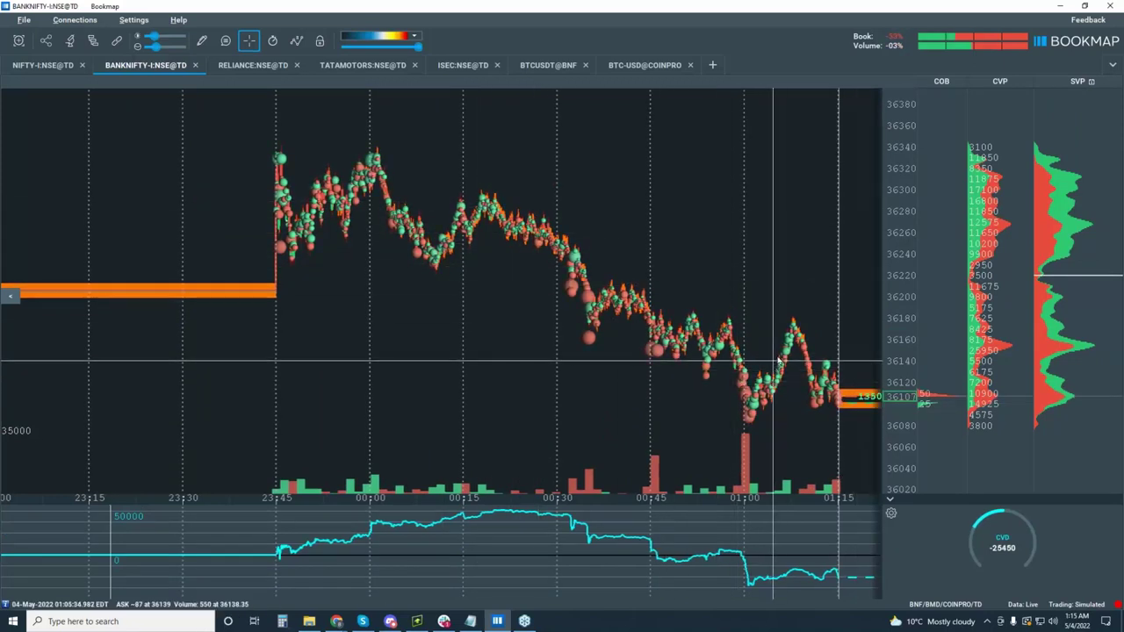
pyautogui.scroll(2, 826, 369)
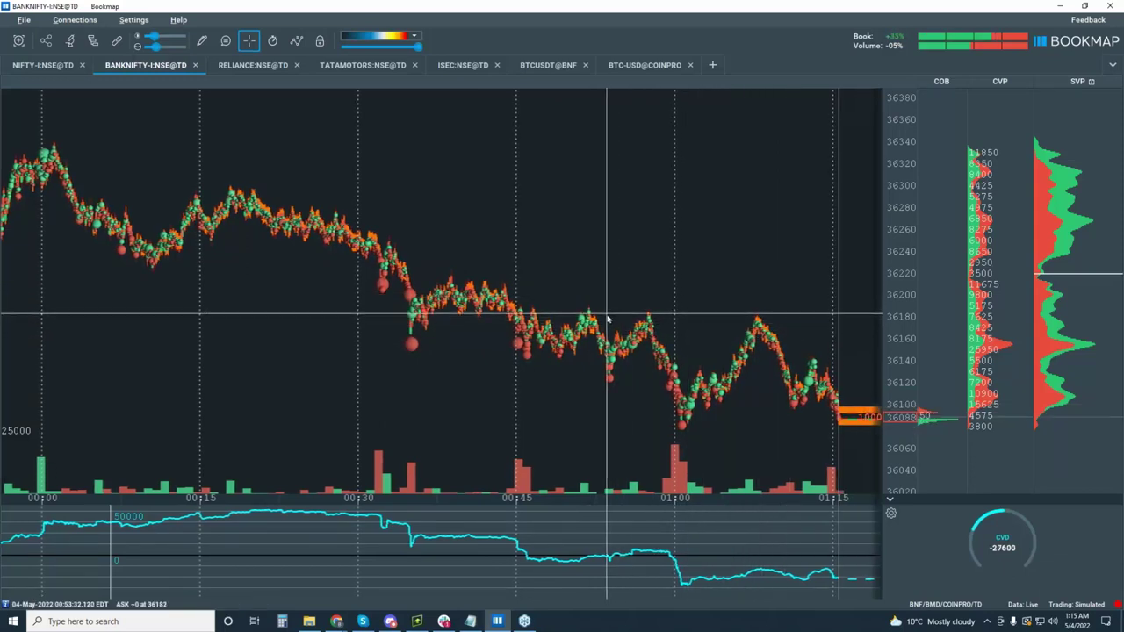
pyautogui.scroll(2, 607, 319)
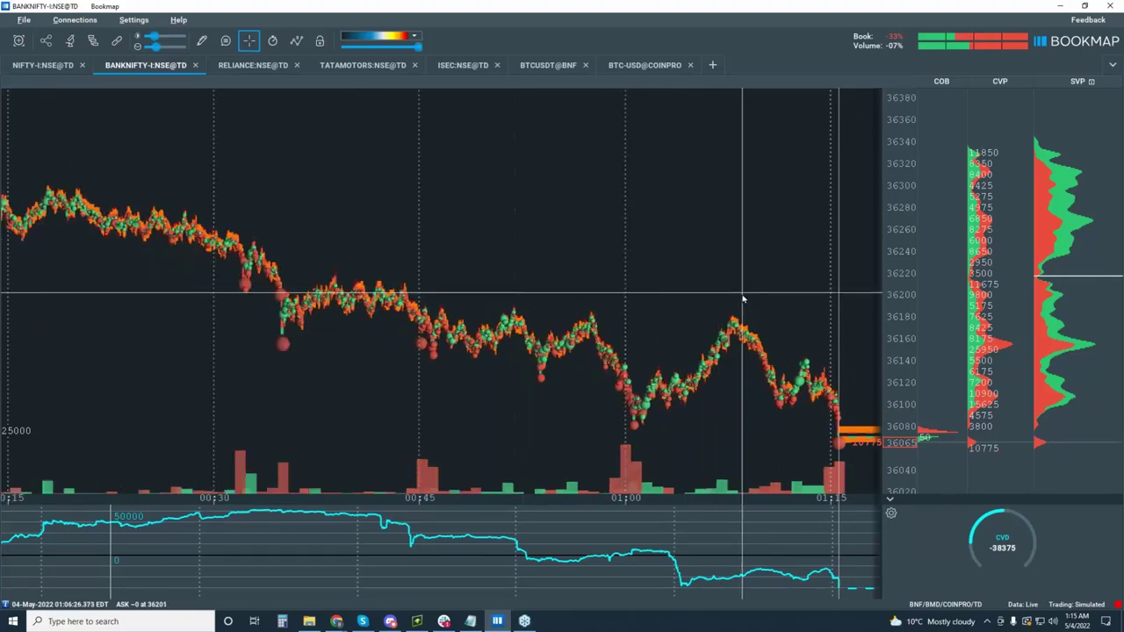
pyautogui.scroll(2, 742, 300)
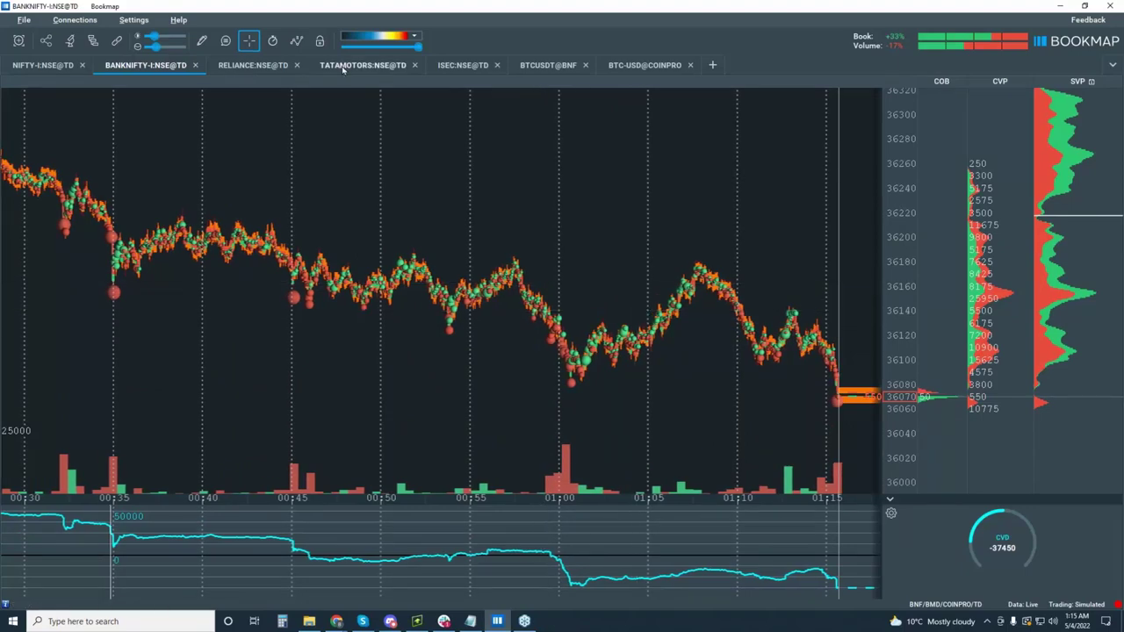
# Step: Open the RELIANCE chart and examine the decline after 01:00 against the range traded since 23:45
pyautogui.click(252, 65)
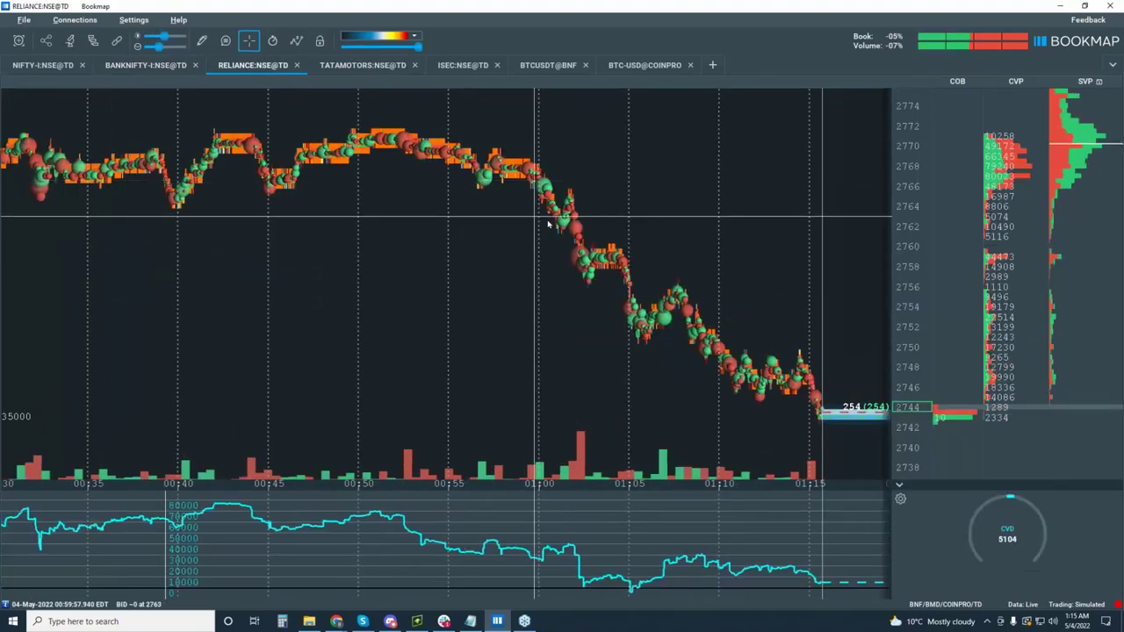
pyautogui.scroll(-3, 552, 225)
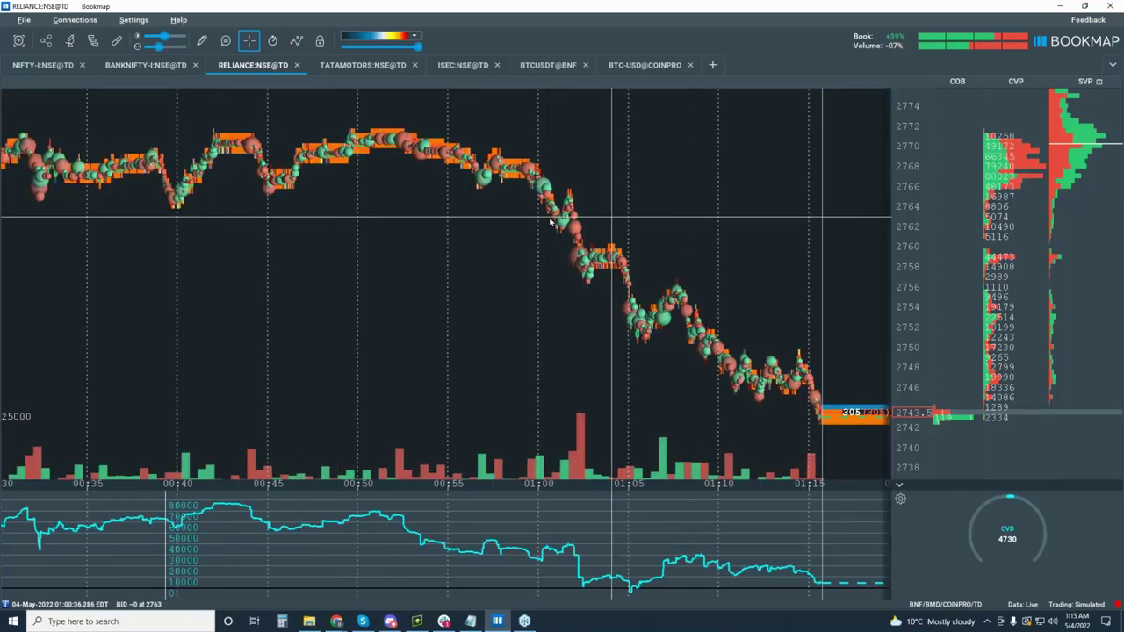
pyautogui.scroll(-3, 552, 221)
pyautogui.scroll(-5, 550, 221)
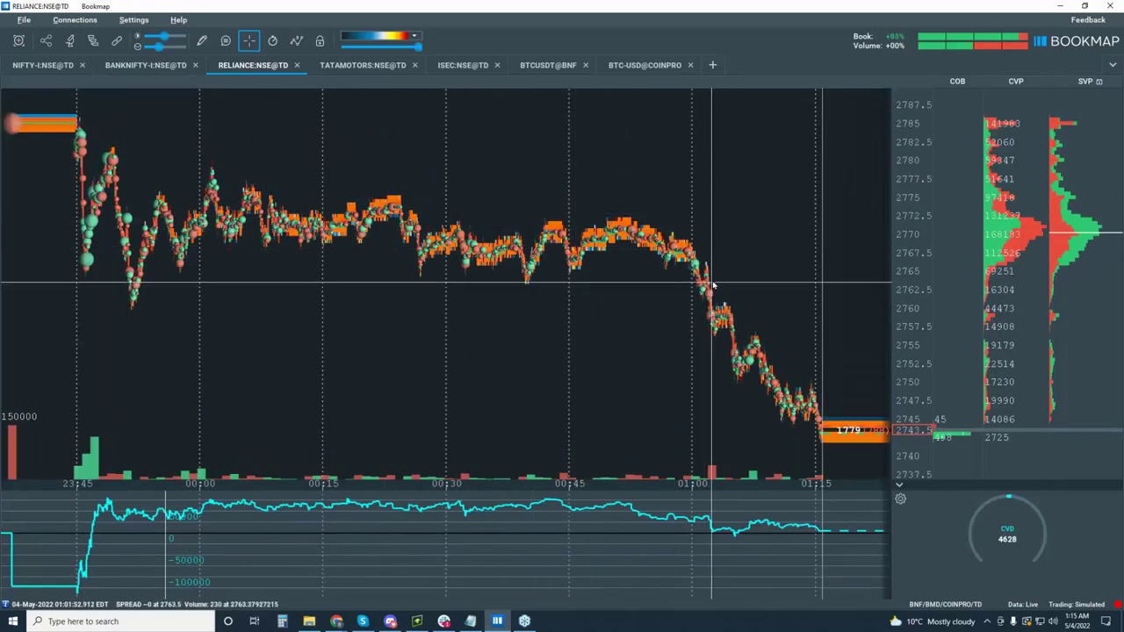
pyautogui.scroll(8, 698, 285)
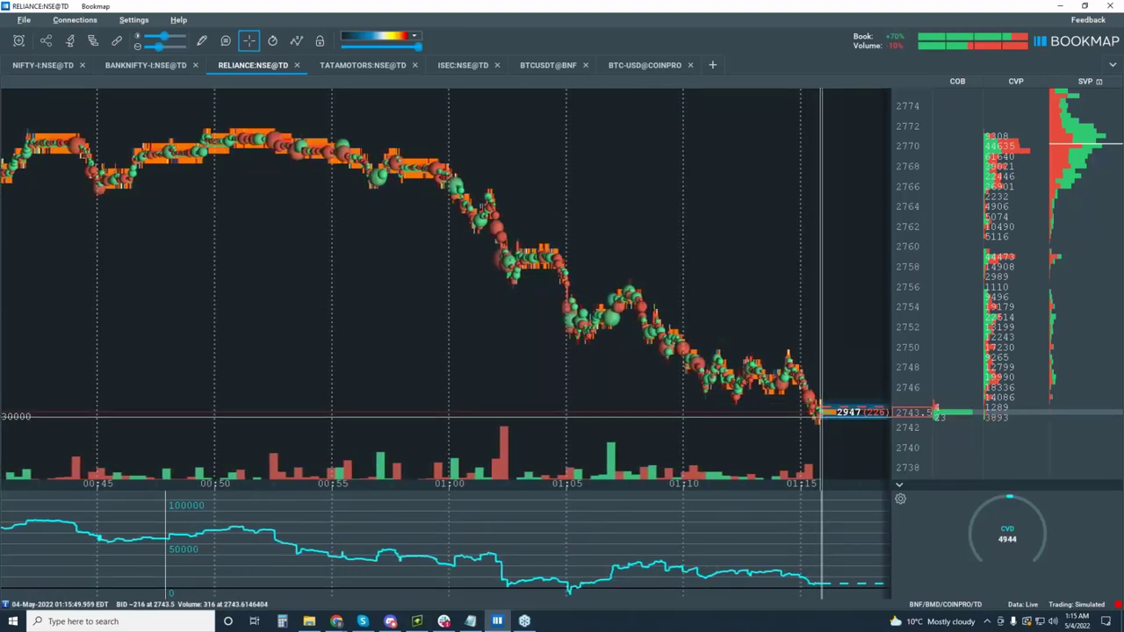
# Step: View the TATAMOTORS chart and examine the ISEC chart's volume dots and swings from 00:00 through 01:18
pyautogui.click(362, 65)
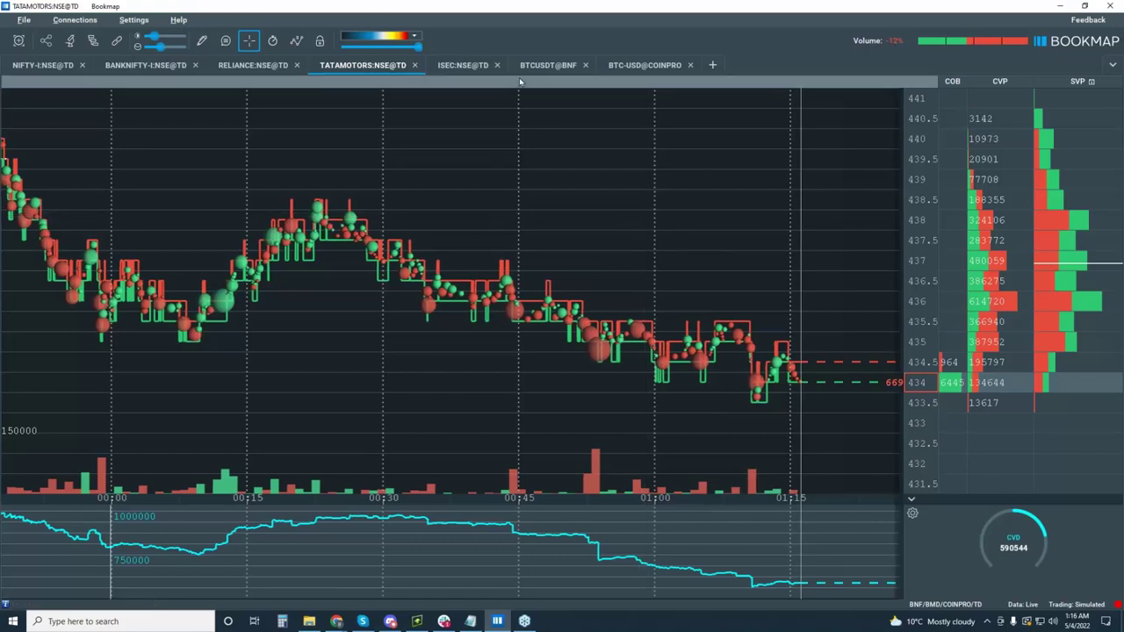
pyautogui.click(463, 66)
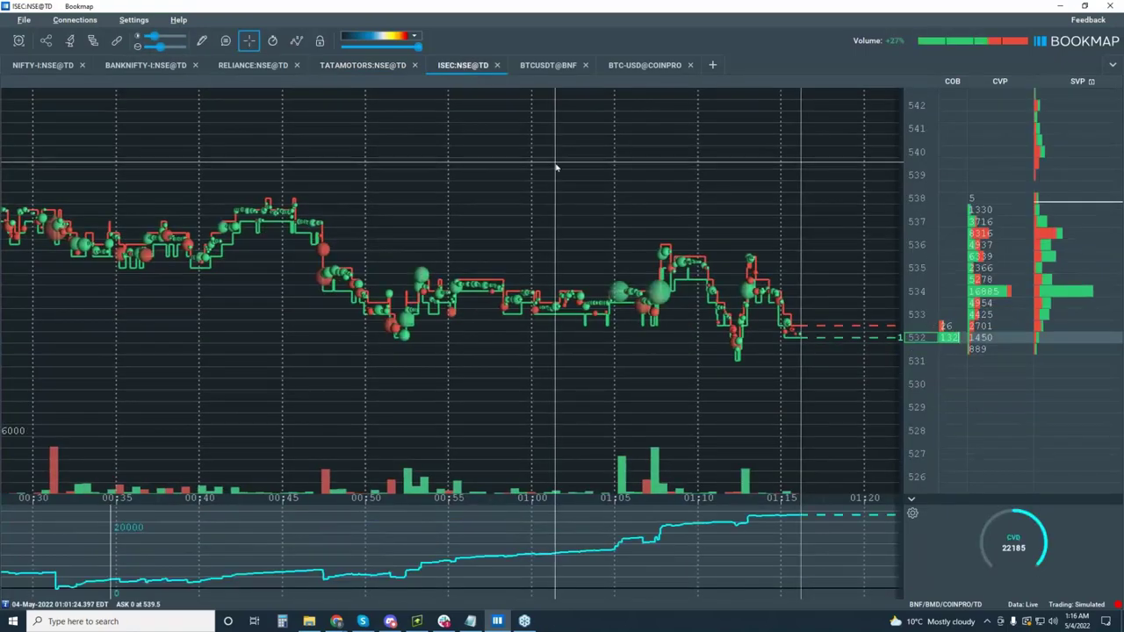
pyautogui.scroll(-2, 555, 167)
pyautogui.scroll(2, 555, 167)
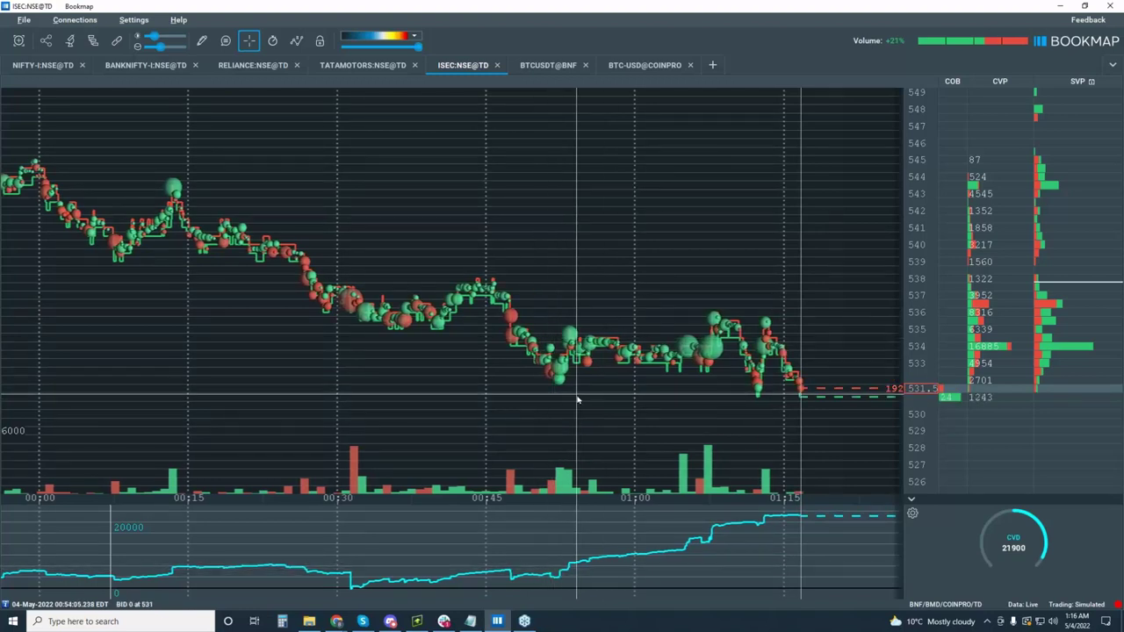
pyautogui.scroll(2, 577, 384)
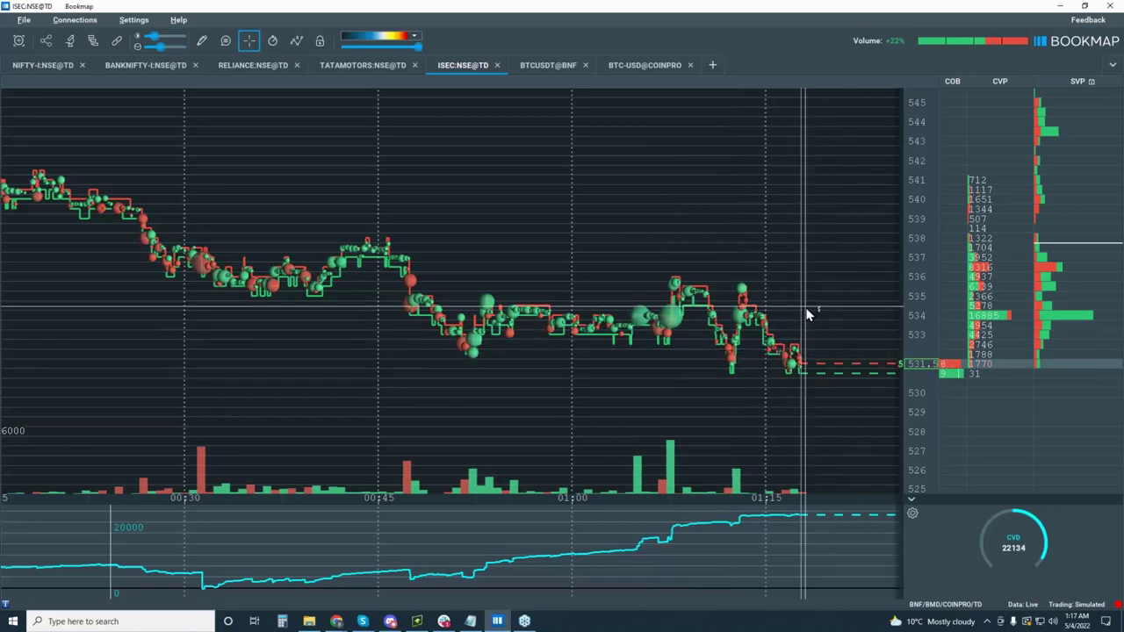
pyautogui.scroll(3, 788, 321)
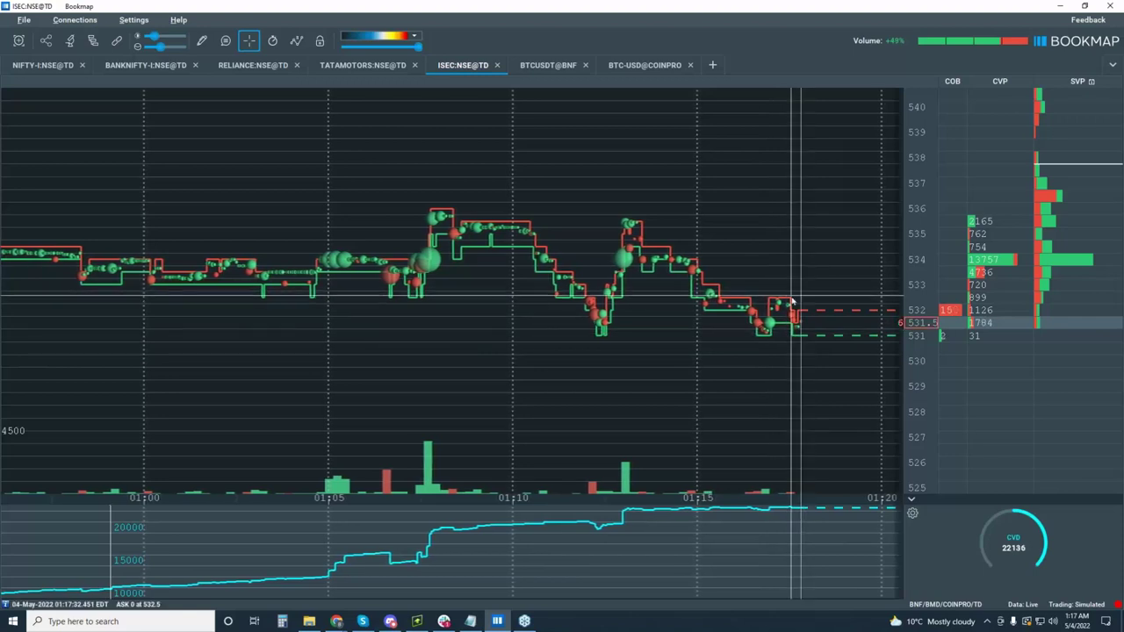
pyautogui.scroll(3, 793, 304)
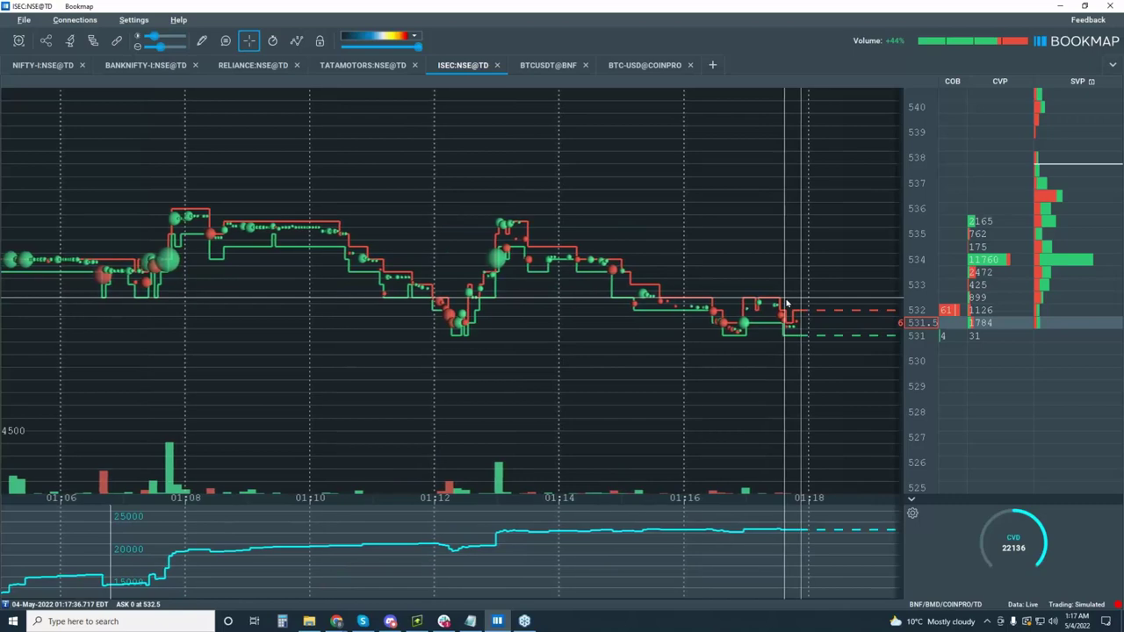
pyautogui.scroll(2, 843, 306)
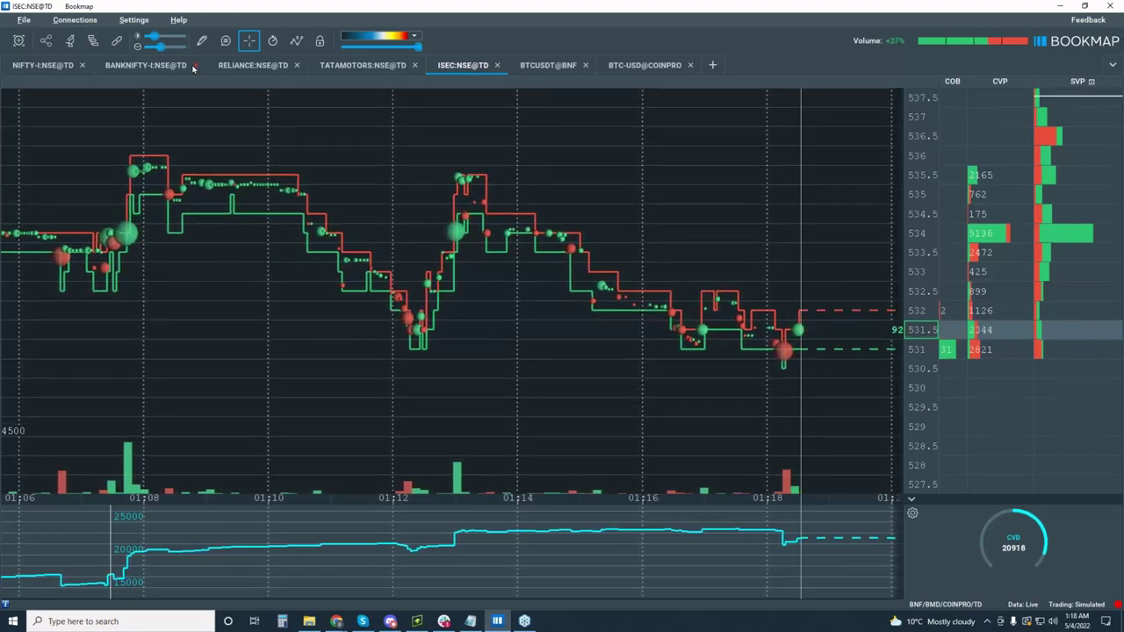
# Step: Open the BTCUSDT chart and examine heatmap liquidity above and below price, from the wide price range to the 22:00–01:15 swings
pyautogui.click(549, 66)
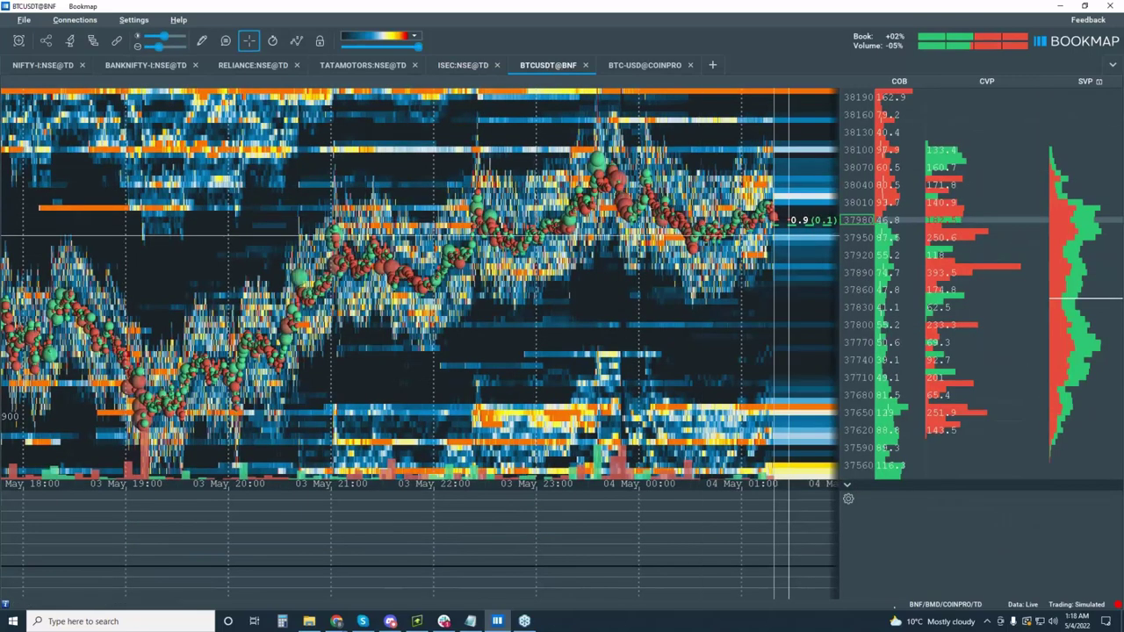
pyautogui.scroll(-5, 865, 209)
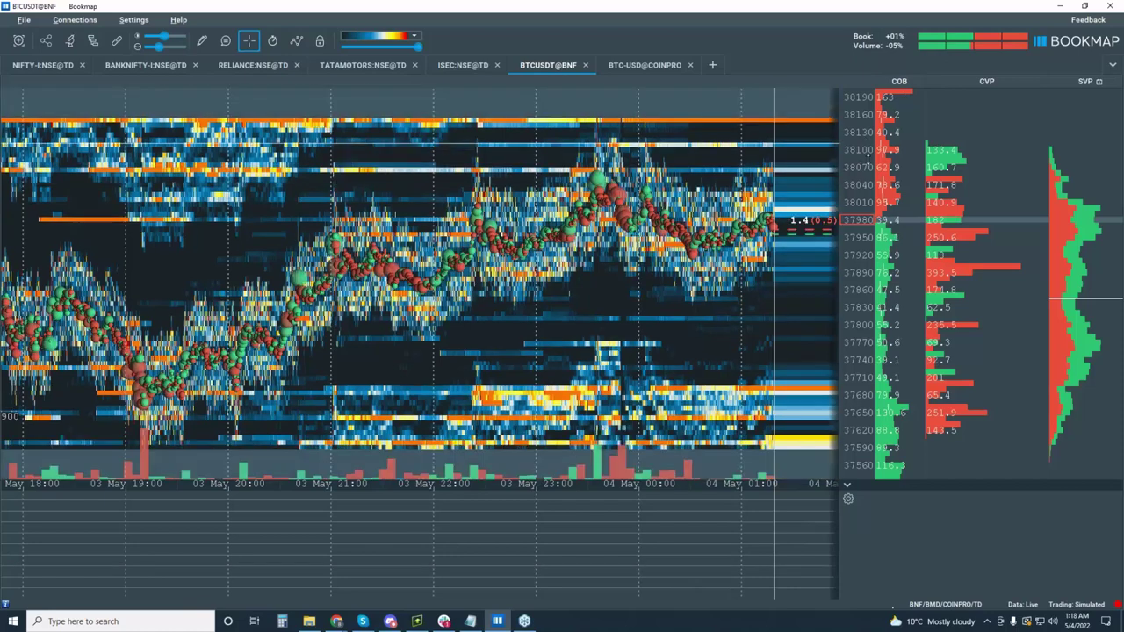
pyautogui.scroll(-5, 865, 208)
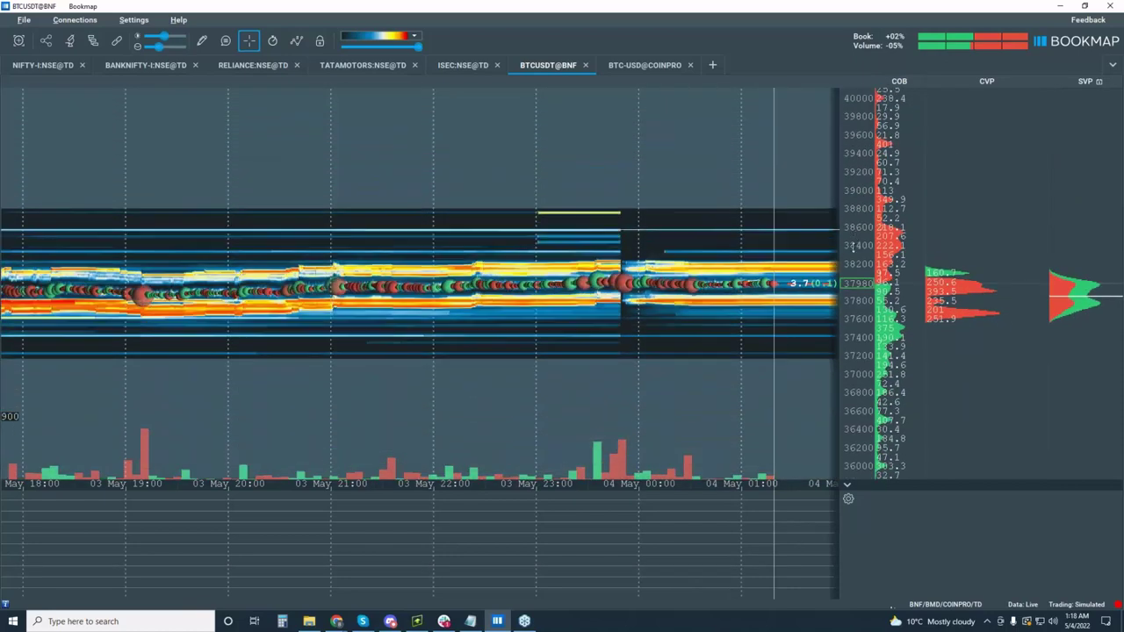
pyautogui.scroll(3, 852, 252)
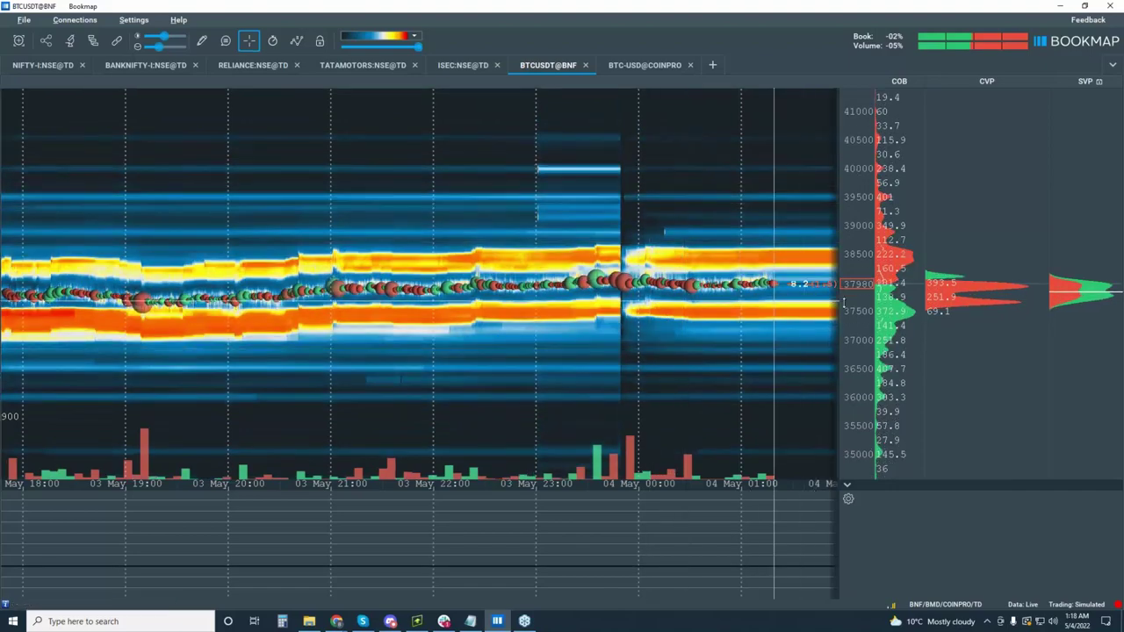
pyautogui.scroll(6, 850, 283)
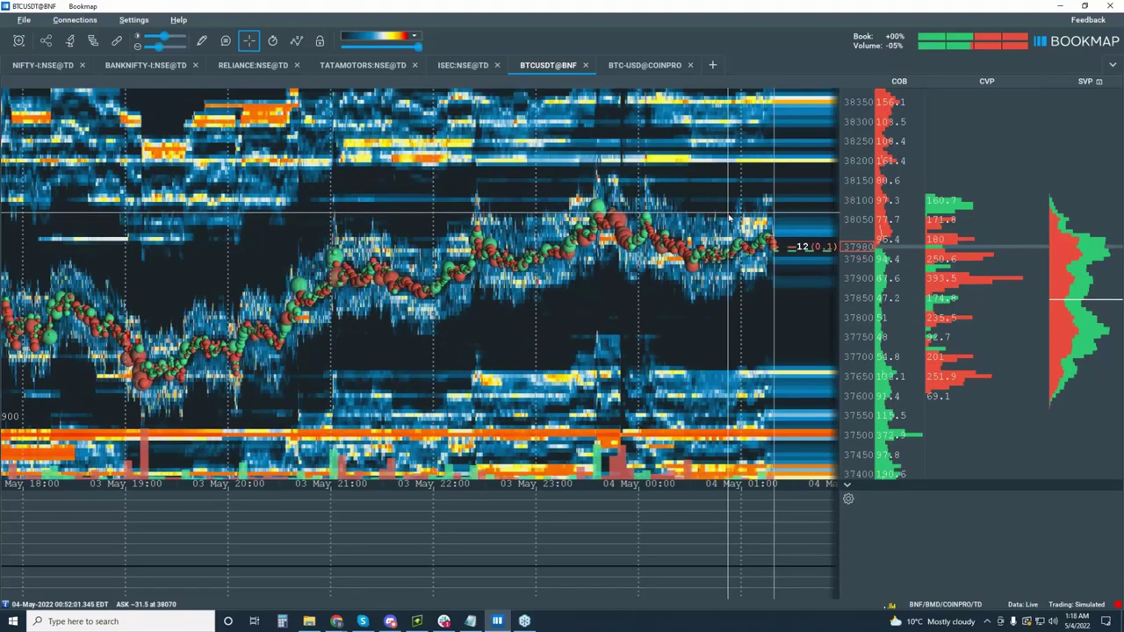
pyautogui.scroll(3, 719, 220)
pyautogui.scroll(2, 719, 220)
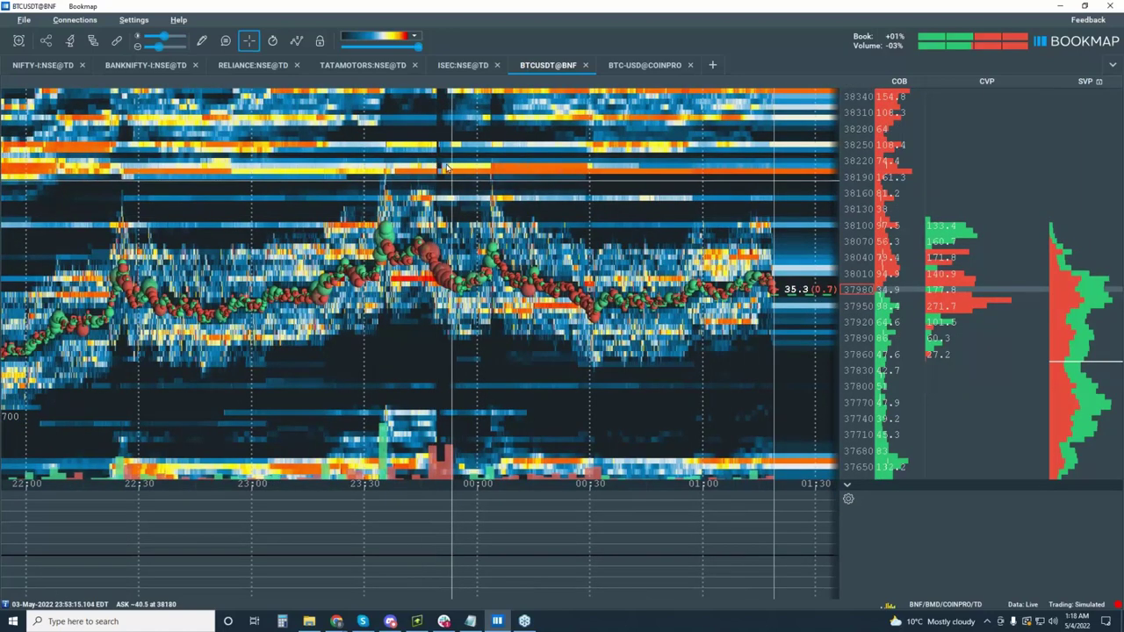
# Step: Fade the BTCUSDT heatmap out completely to compare price and volume dots alone, and restore it to full intensity
pyautogui.moveTo(419, 49); pyautogui.dragTo(345, 46)
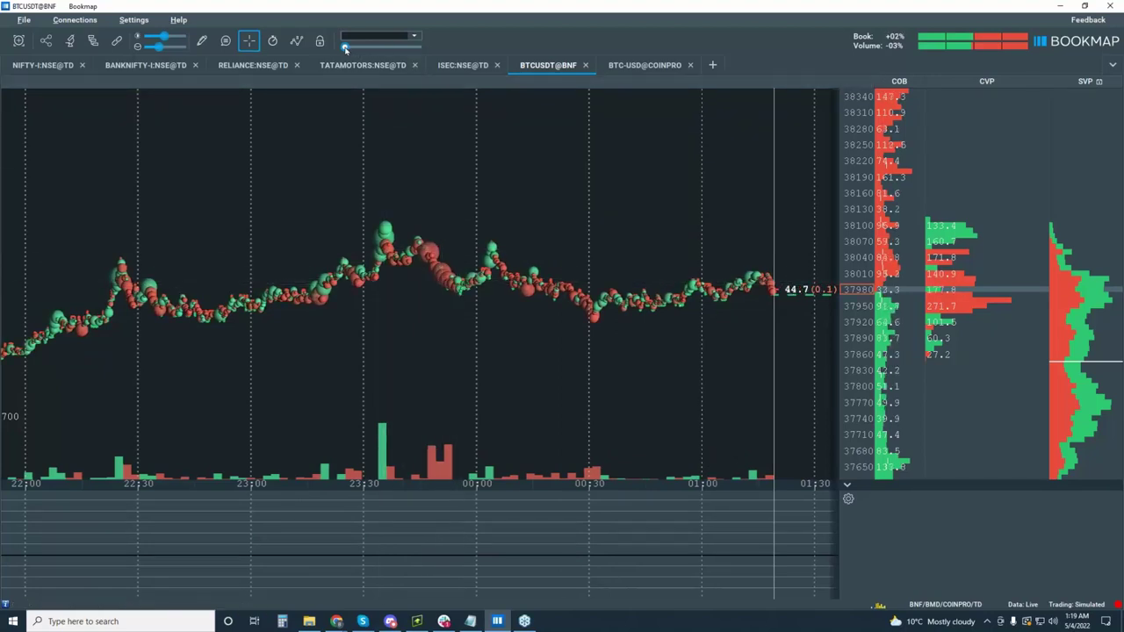
pyautogui.moveTo(346, 47); pyautogui.dragTo(438, 53)
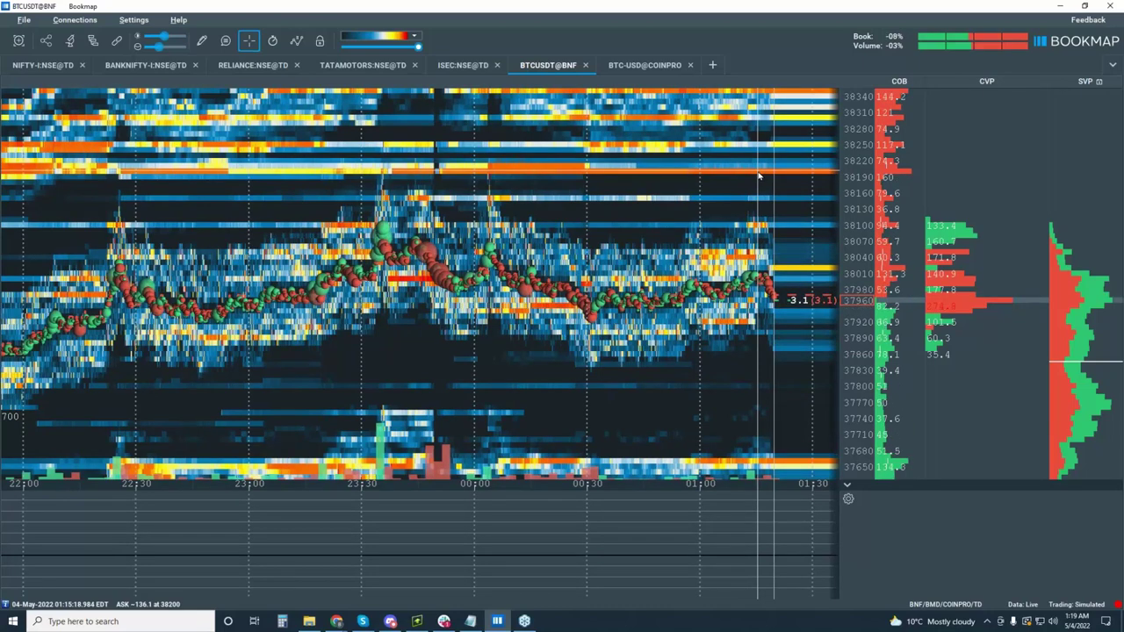
# Step: Examine BTCUSDT's liquidity above and below price, and return to the NIFTY chart to view the decline since 00:30
pyautogui.scroll(-2, 813, 428)
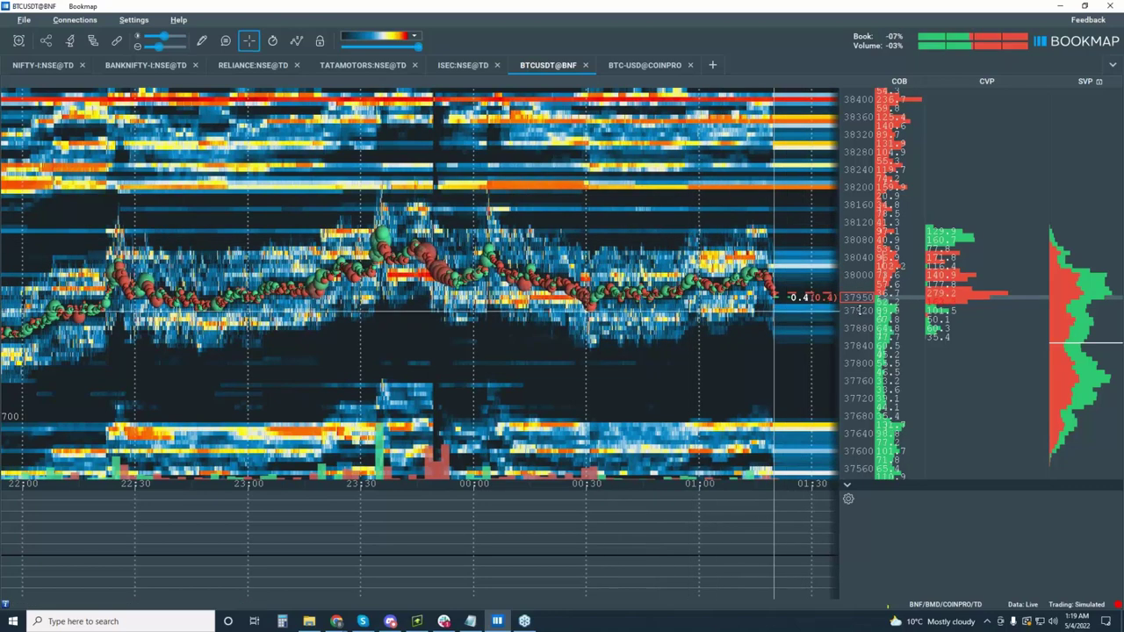
pyautogui.scroll(2, 857, 299)
pyautogui.scroll(2, 857, 299)
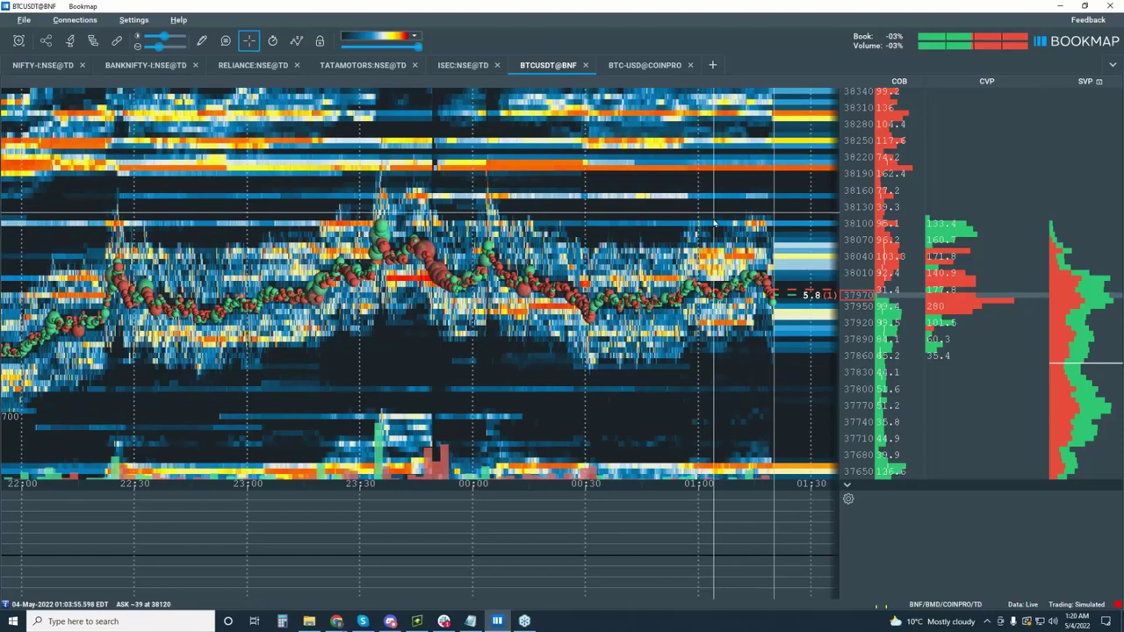
pyautogui.click(45, 65)
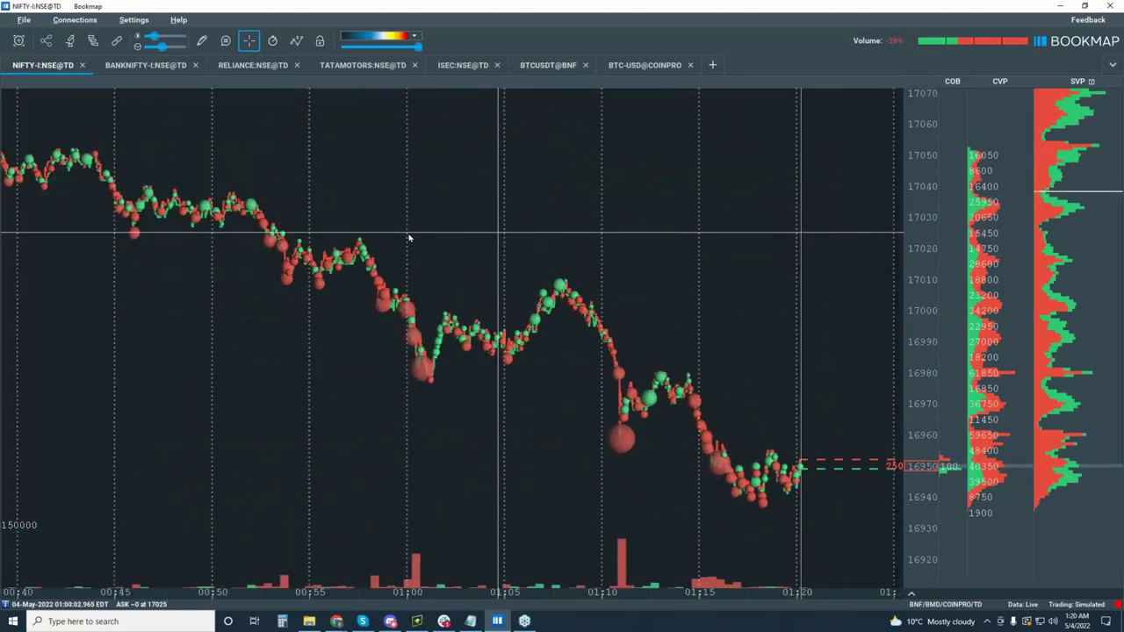
pyautogui.scroll(-2, 408, 237)
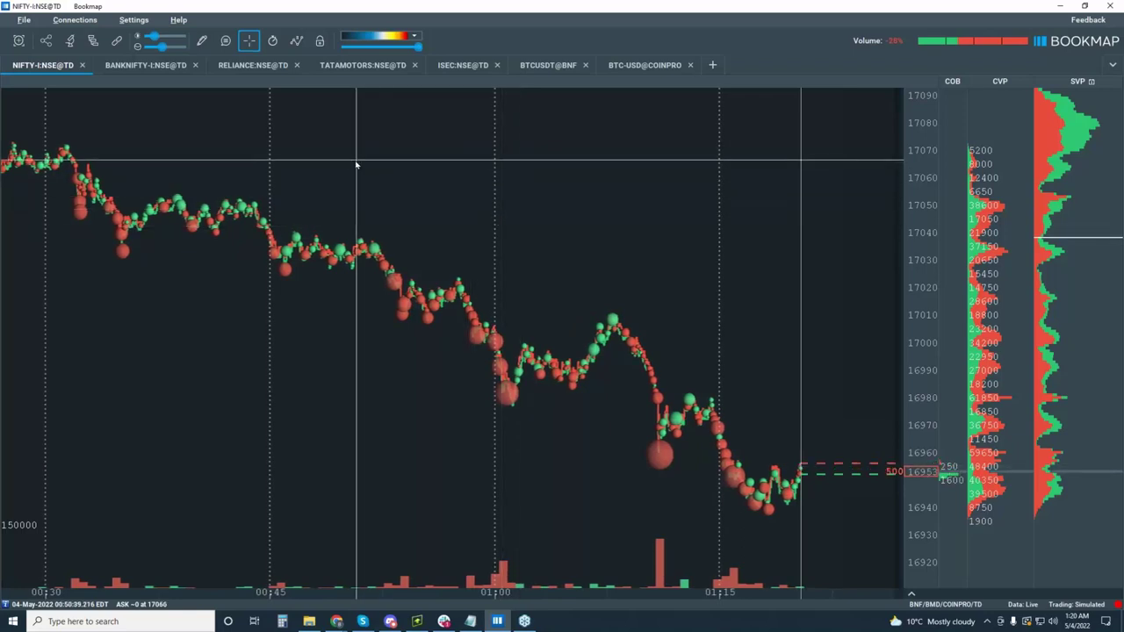
# Step: Add a connection with TrueData as its platform in the connectivity configuration, and remove that new connection again
pyautogui.click(131, 19)
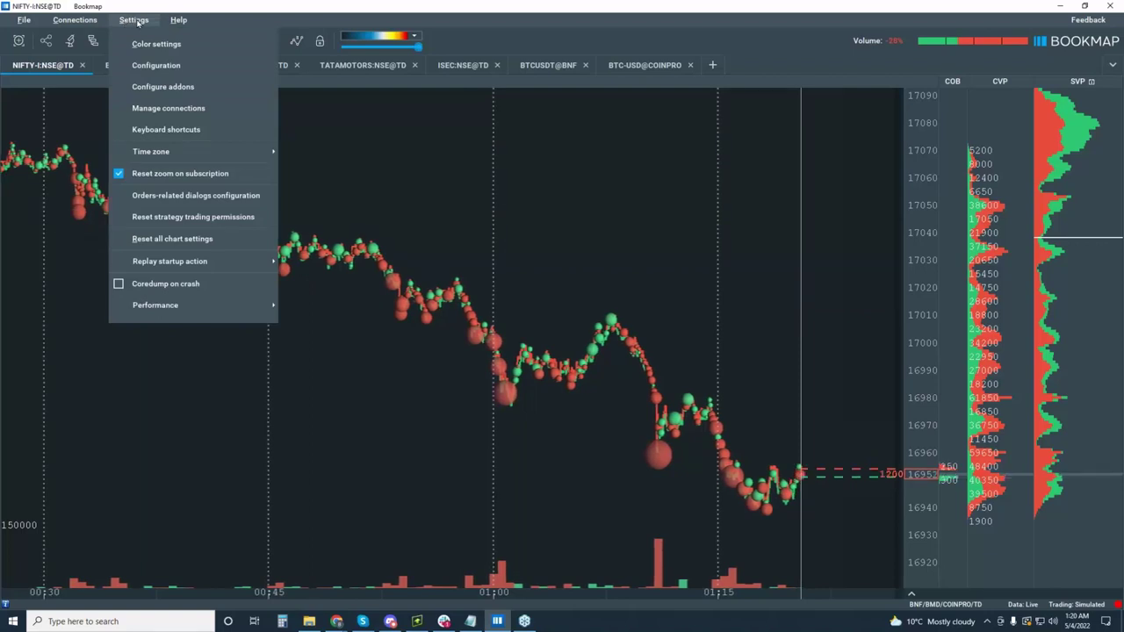
pyautogui.click(137, 21)
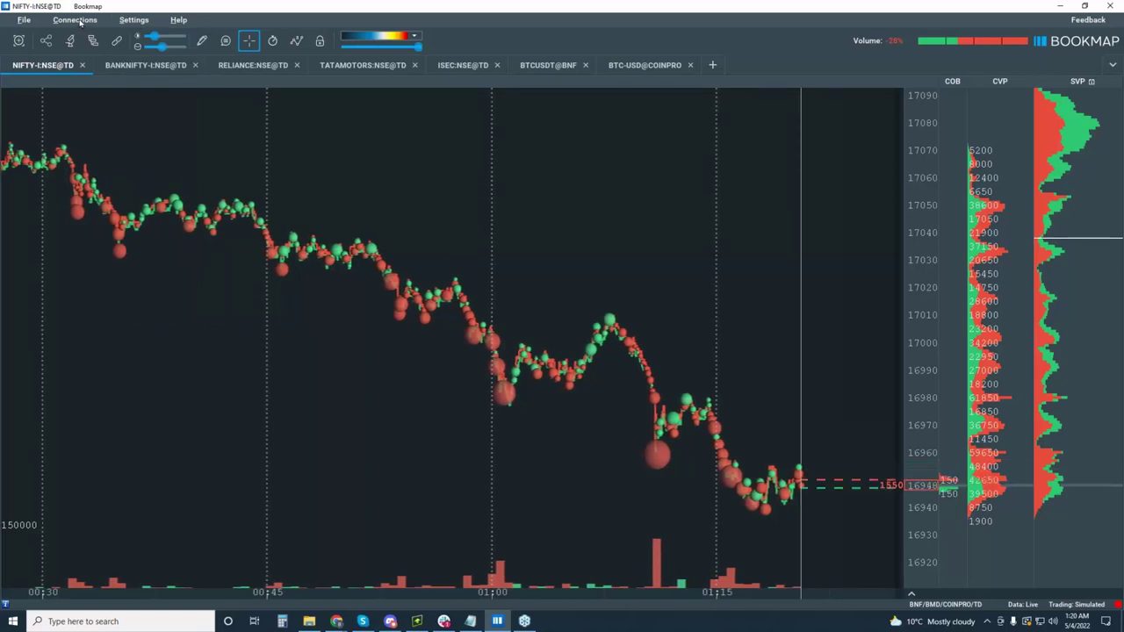
pyautogui.click(80, 22)
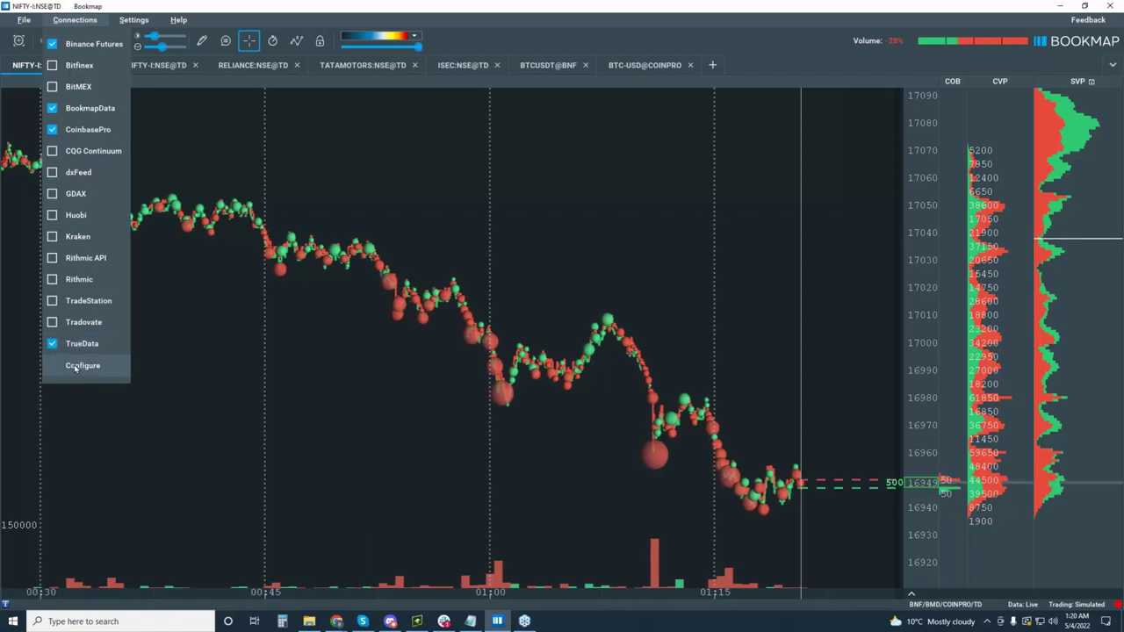
pyautogui.click(75, 367)
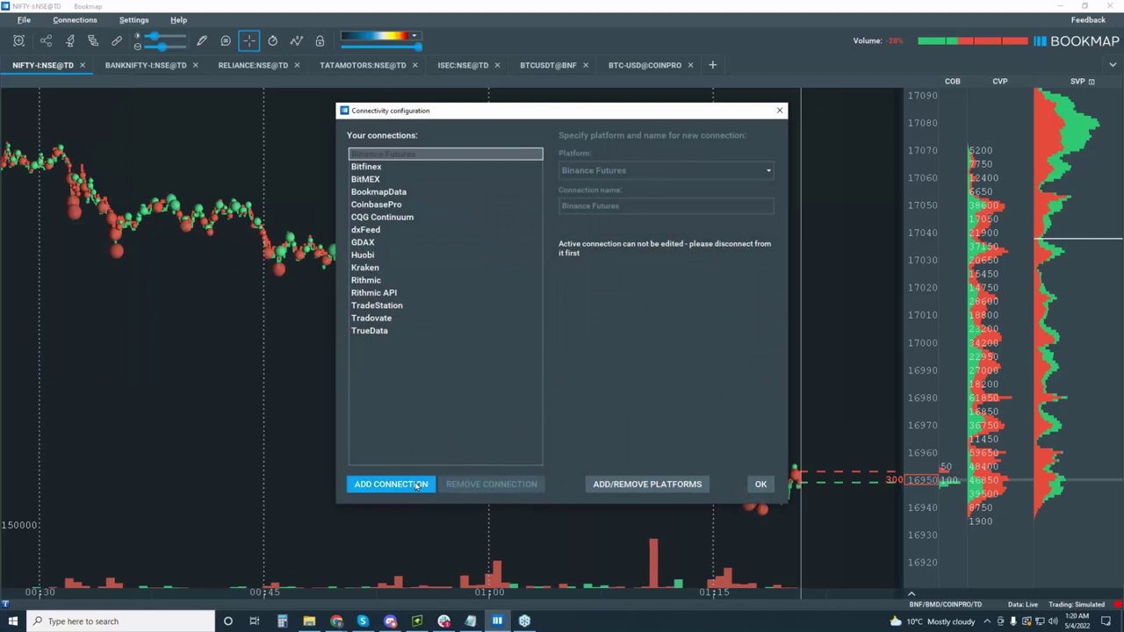
pyautogui.click(387, 485)
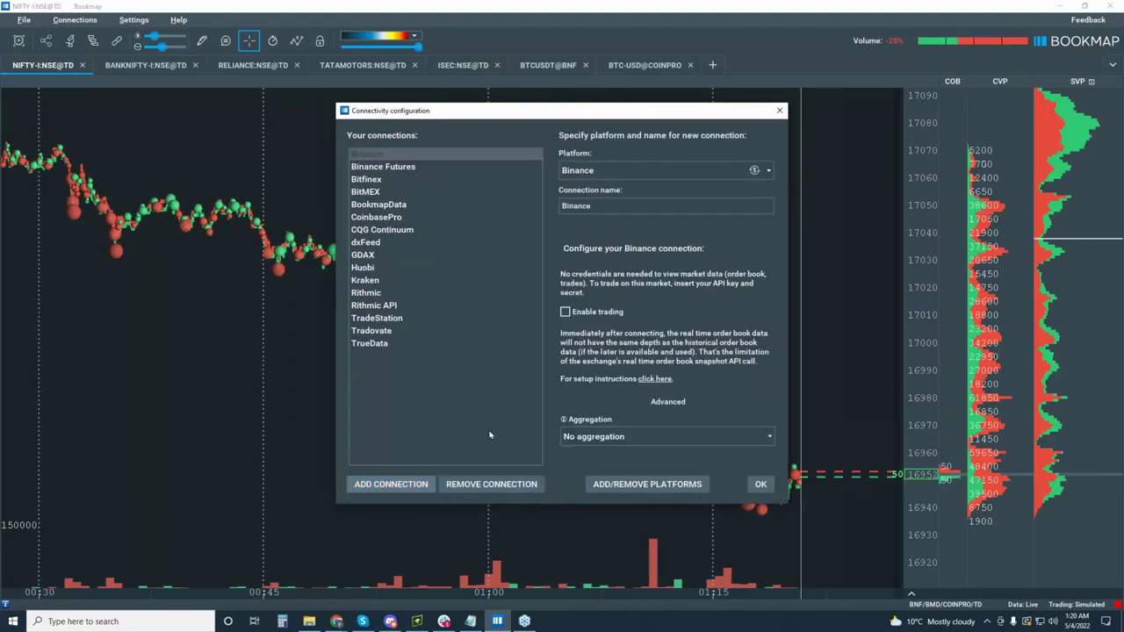
pyautogui.click(583, 172)
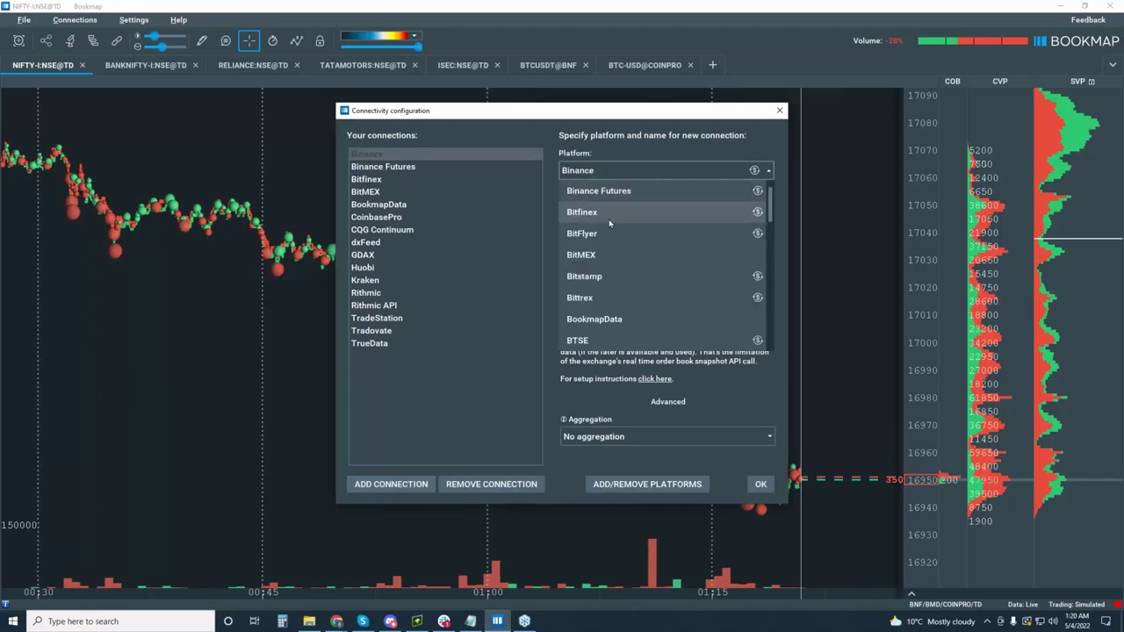
pyautogui.moveTo(769, 208); pyautogui.dragTo(772, 301)
pyautogui.scroll(-4, 624, 301)
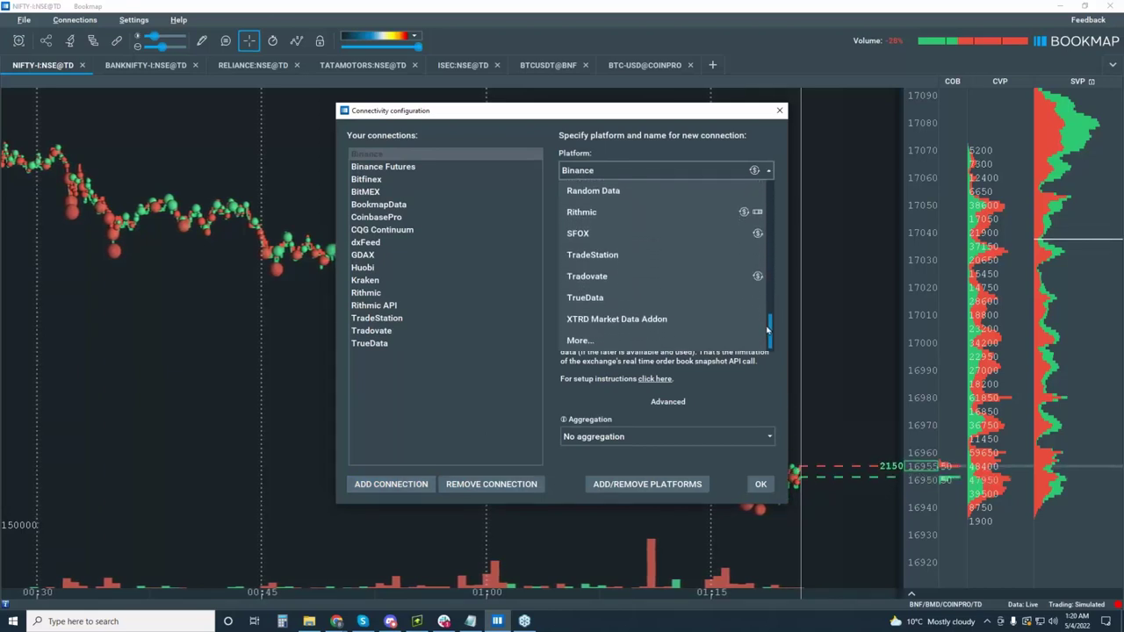
pyautogui.click(585, 299)
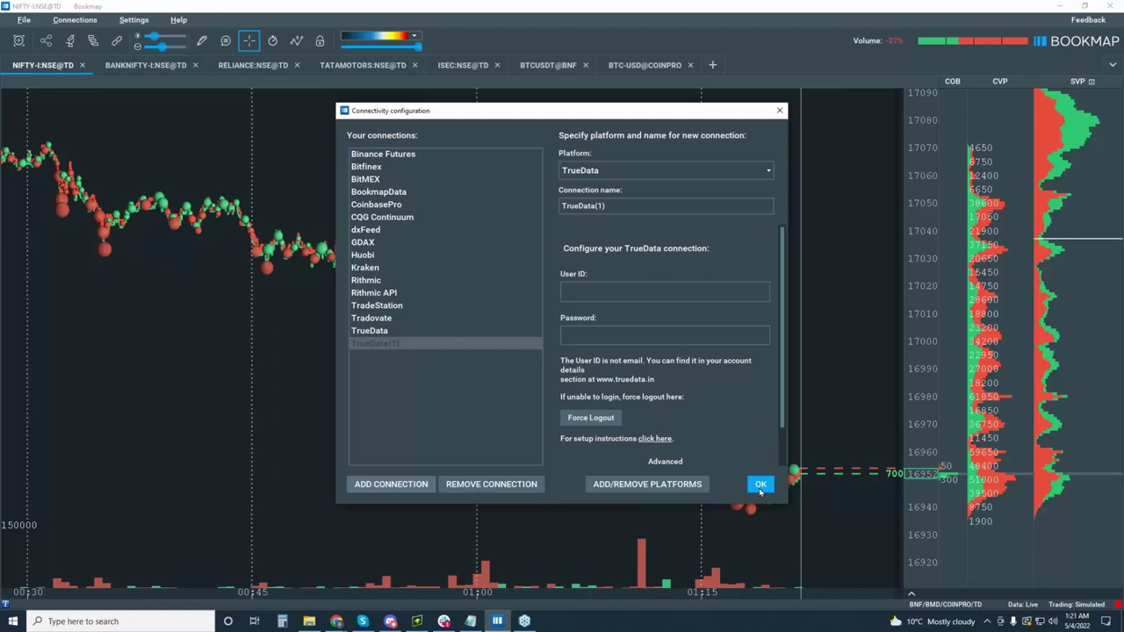
pyautogui.click(488, 484)
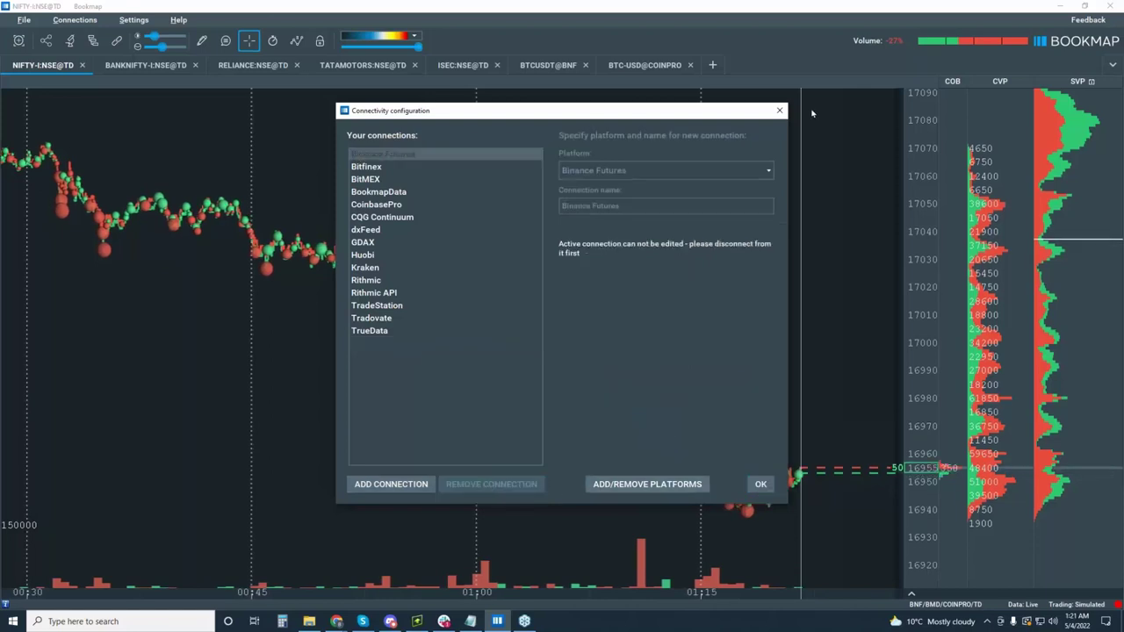
pyautogui.click(779, 112)
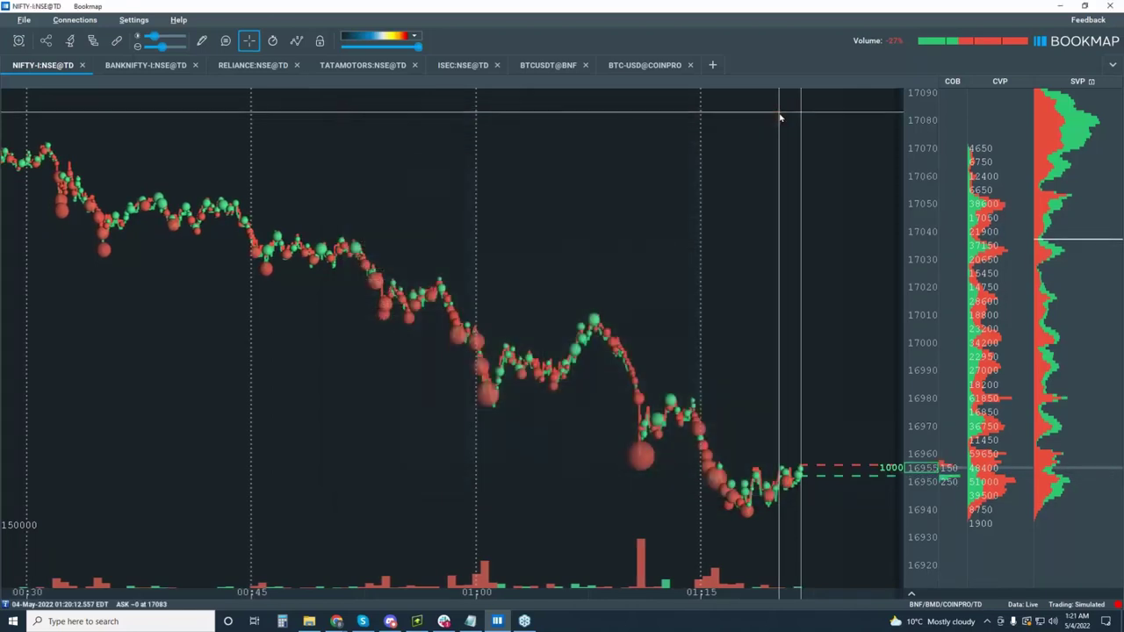
# Step: Review the list of data connections to check that TrueData is enabled
pyautogui.click(76, 19)
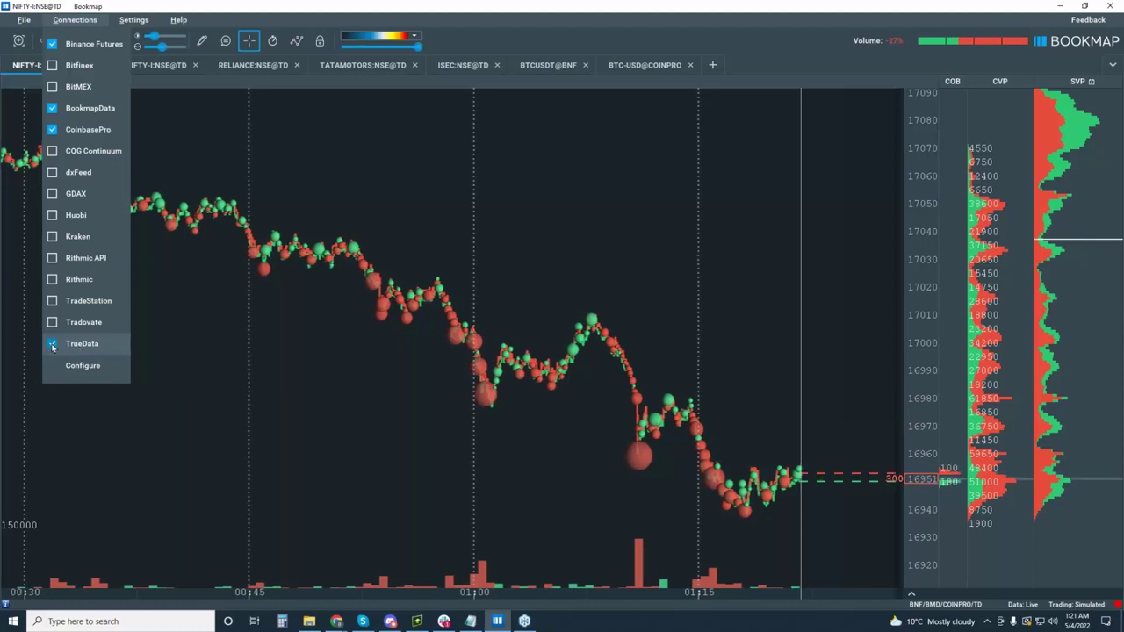
pyautogui.click(313, 7)
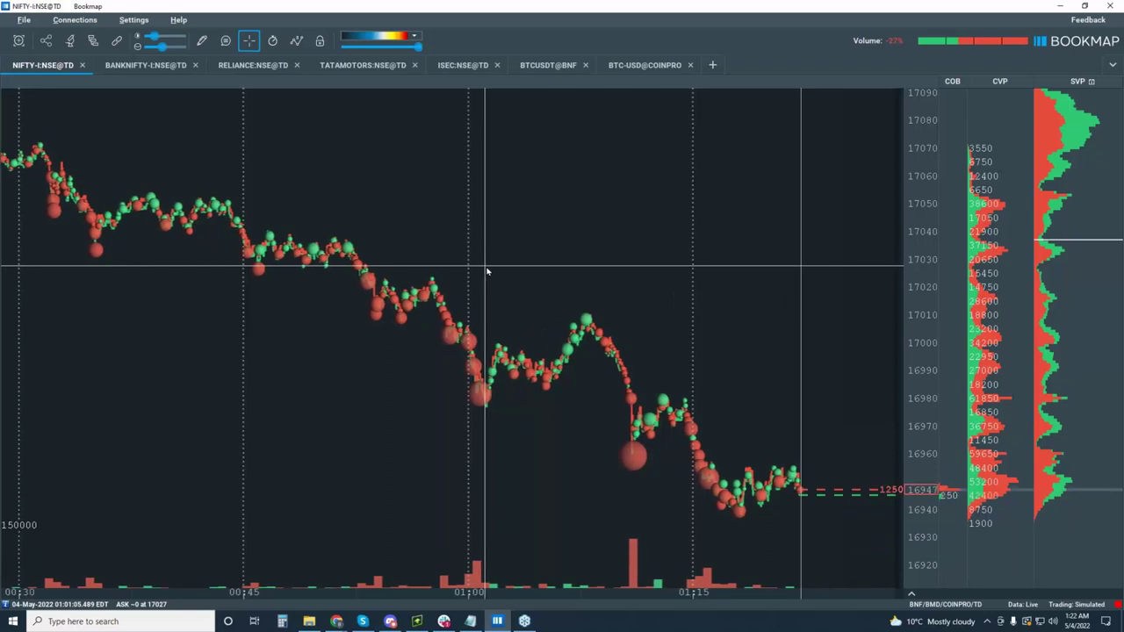
pyautogui.click(65, 20)
pyautogui.click(65, 20)
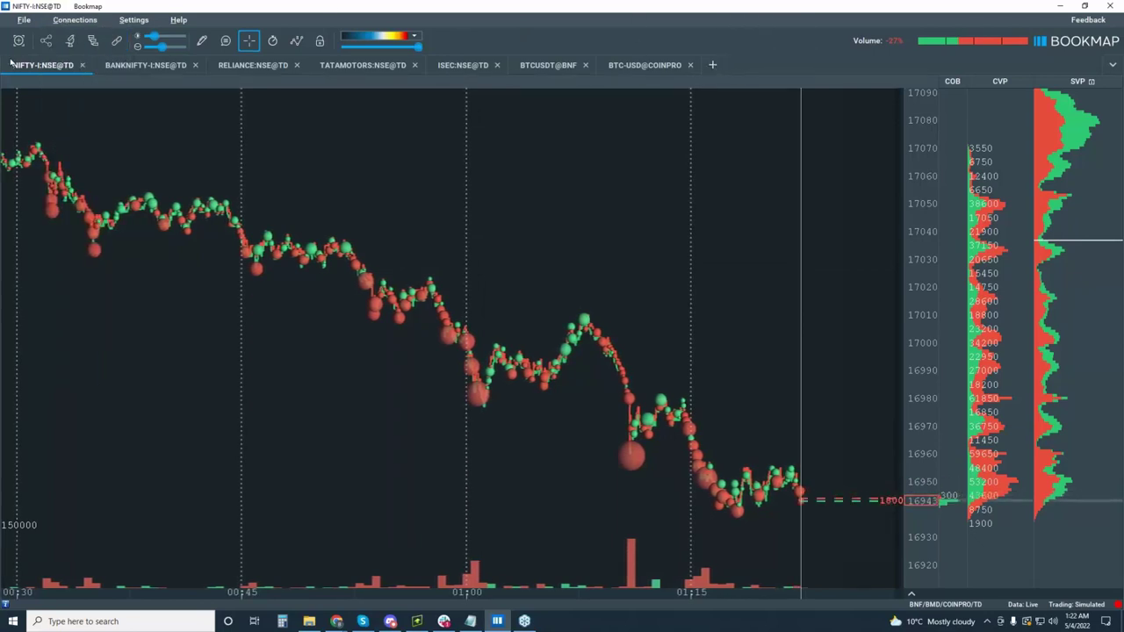
# Step: Prepare a new instrument subscription on TrueData for the NSE symbol TATAMOTORS, series EQ
pyautogui.click(714, 65)
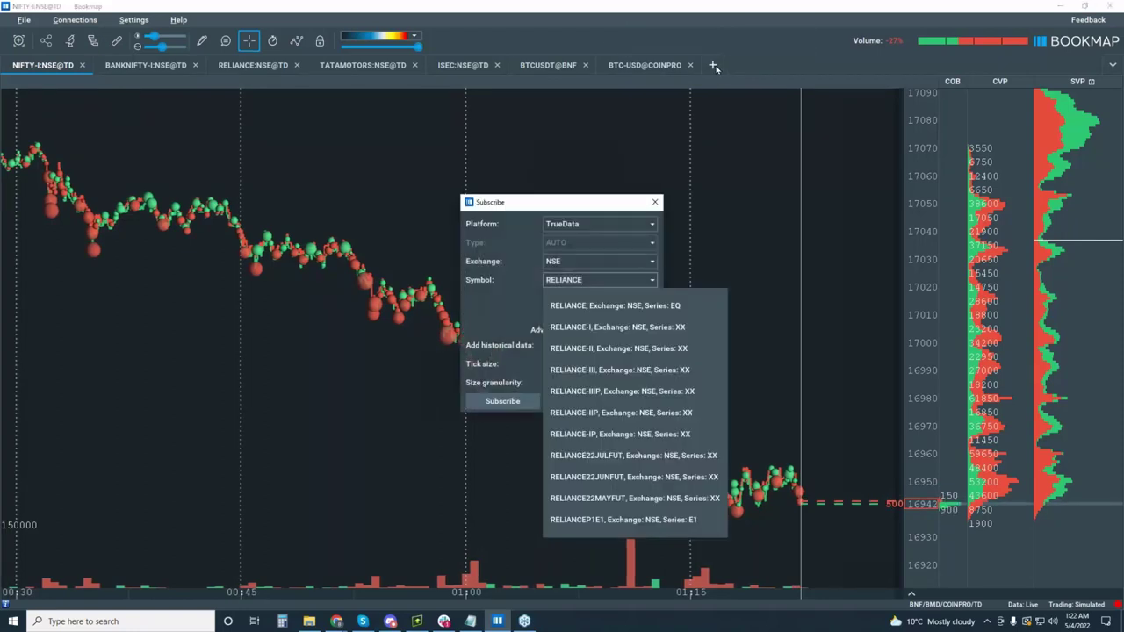
pyautogui.click(595, 197)
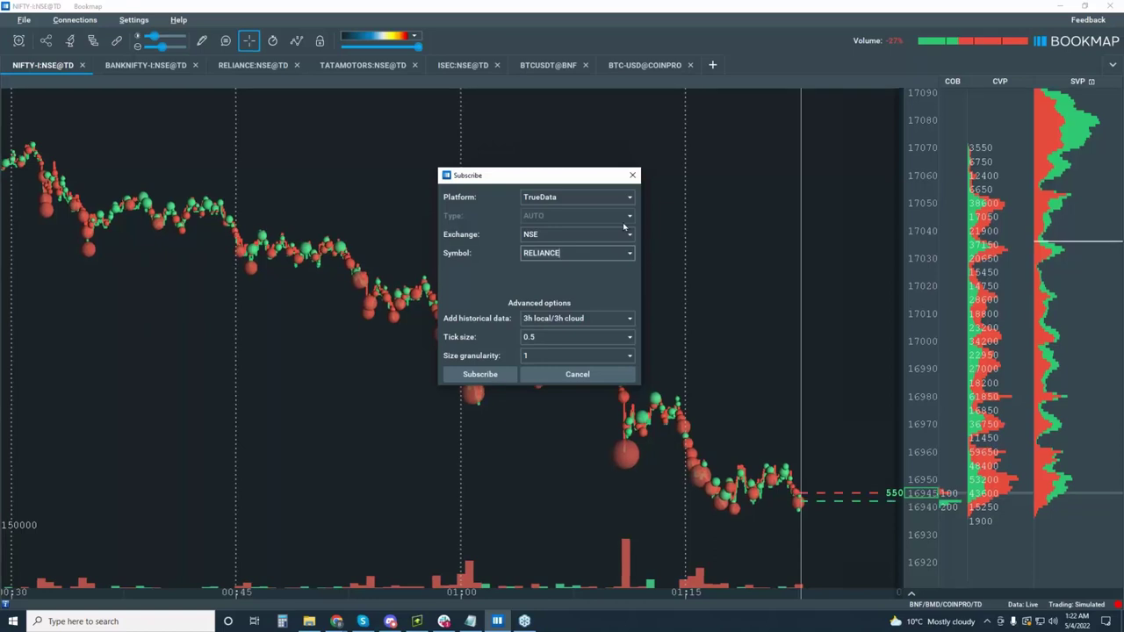
pyautogui.hotkey('ctrl', 'a')
pyautogui.press('BackSpace')
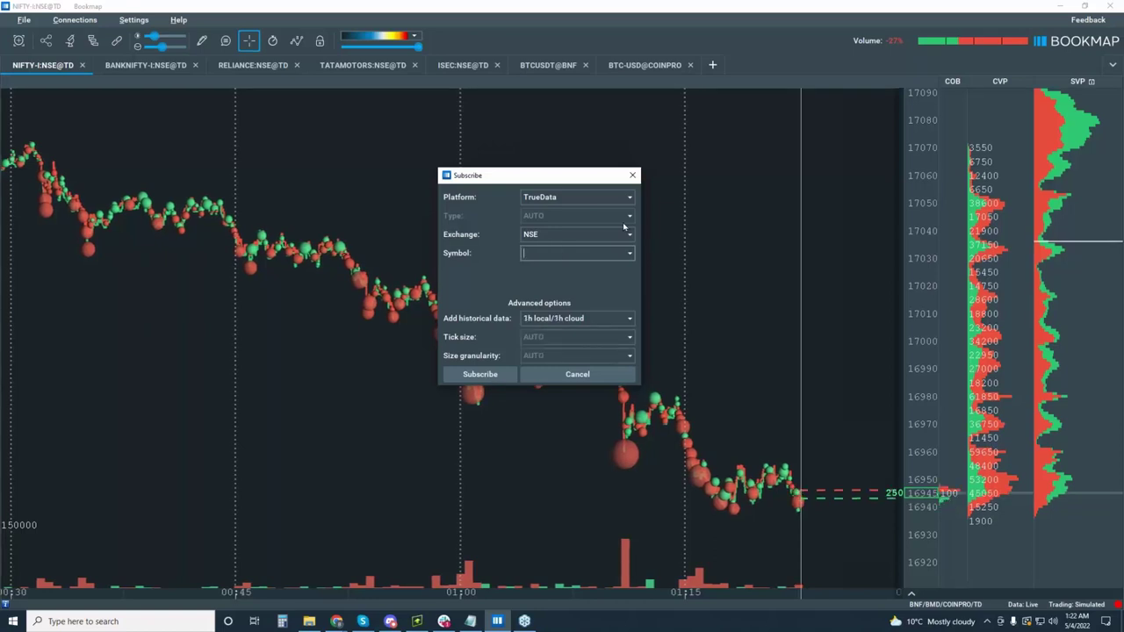
pyautogui.write('tata')
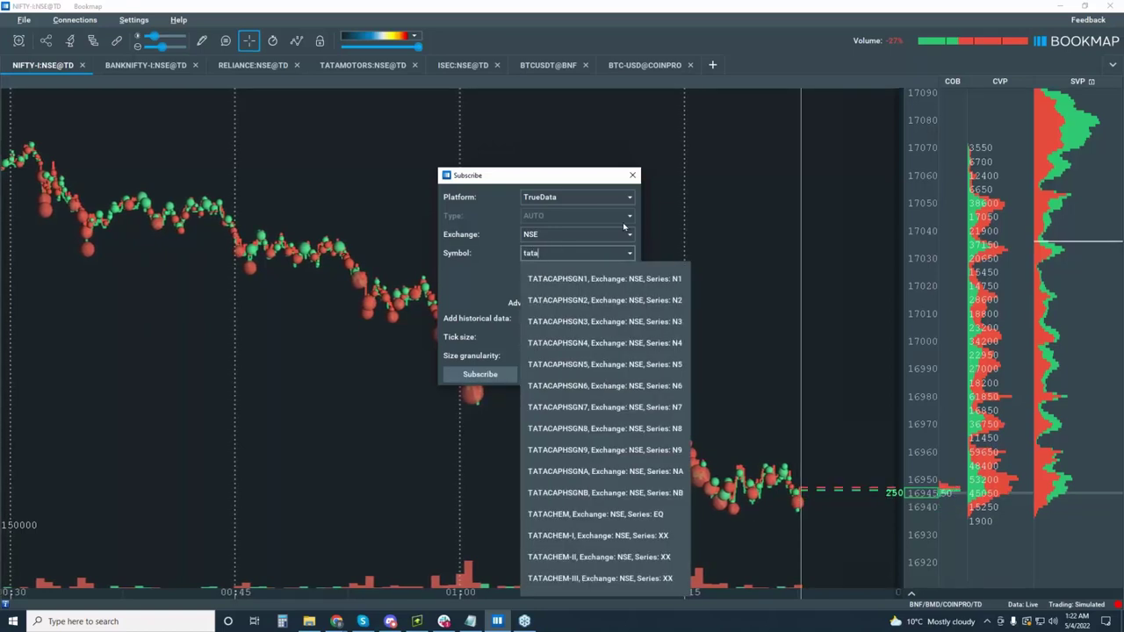
pyautogui.write('mot')
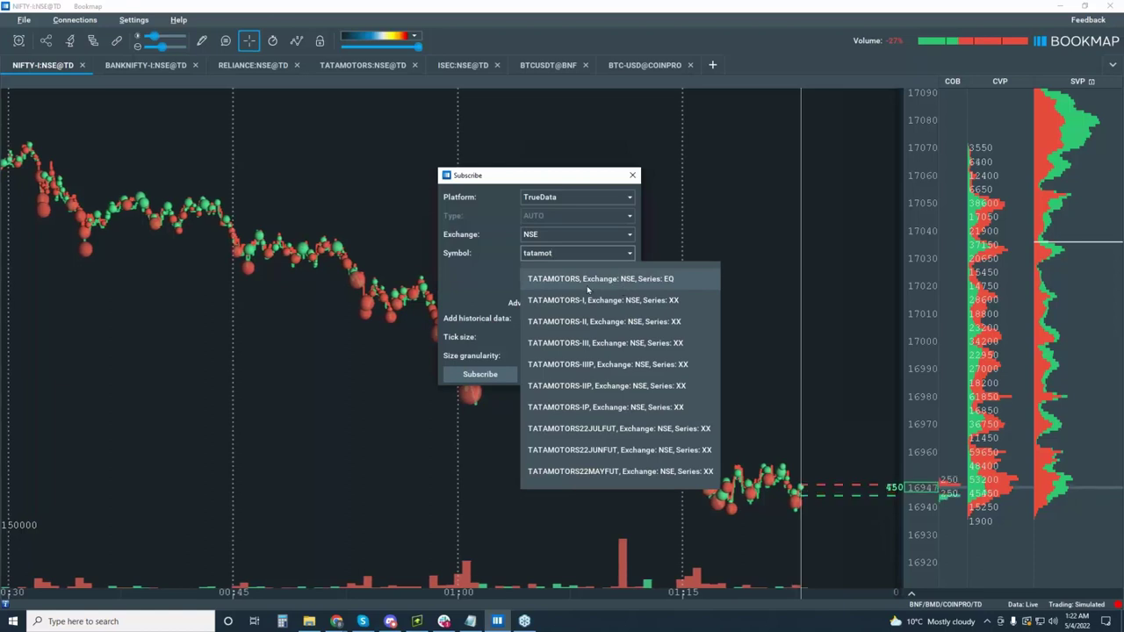
pyautogui.click(595, 281)
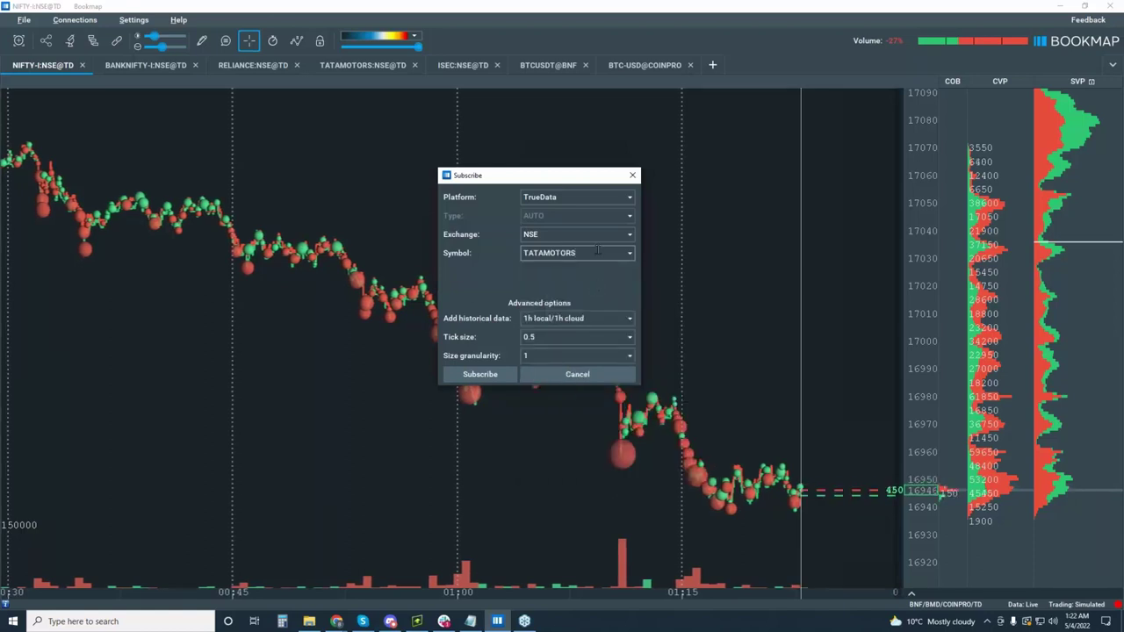
# Step: Review the tick size choices for TATAMOTORS and dismiss the subscription without subscribing
pyautogui.click(535, 341)
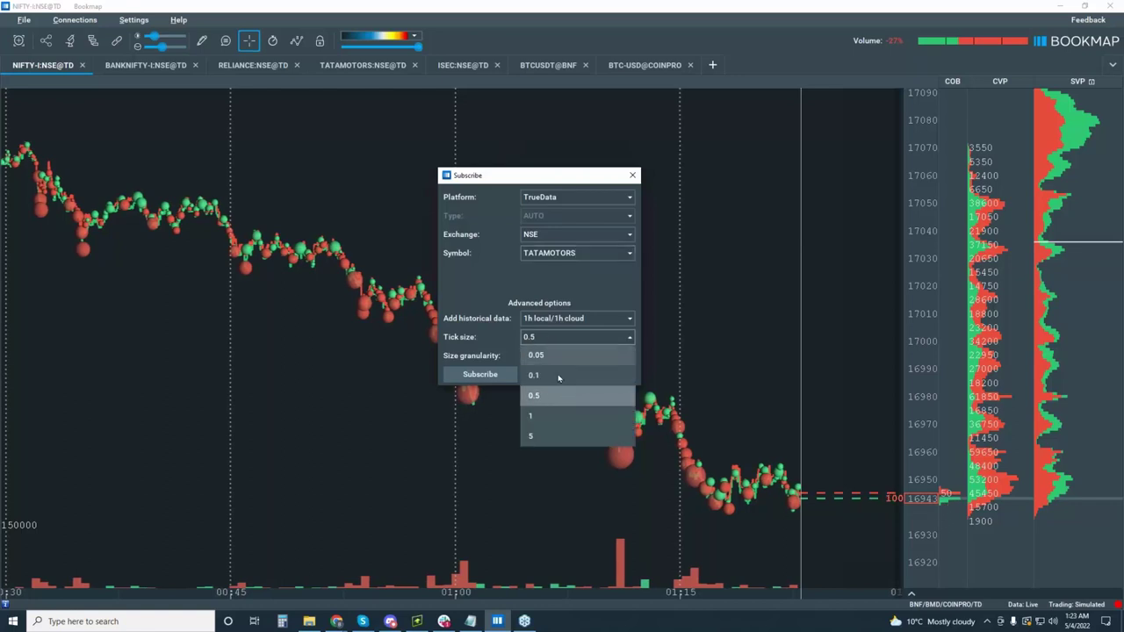
pyautogui.click(490, 288)
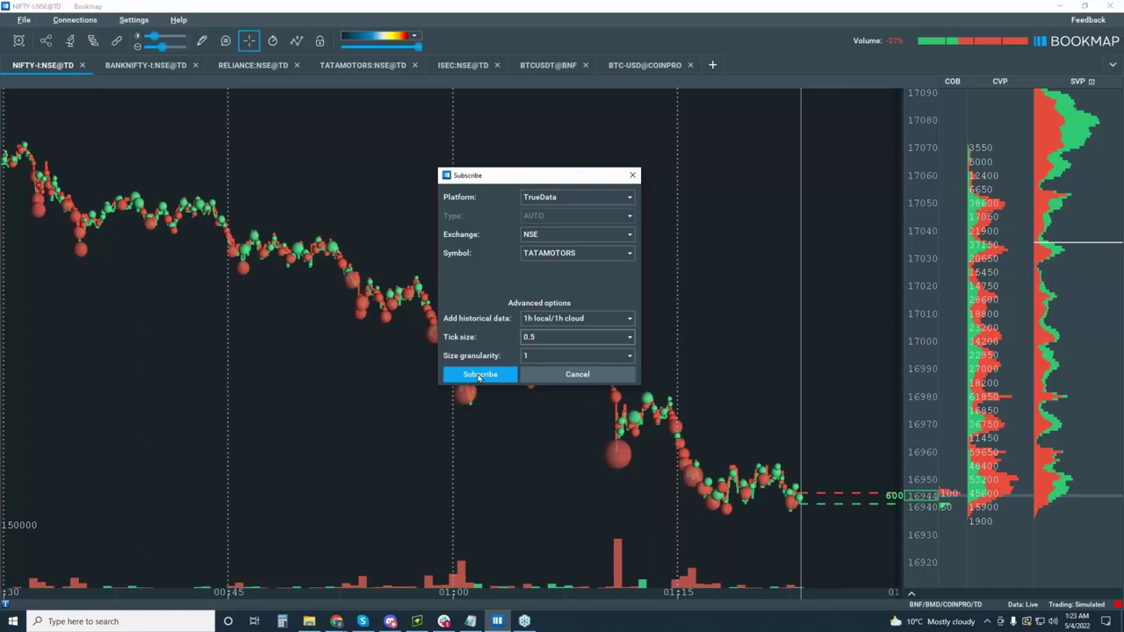
pyautogui.click(631, 176)
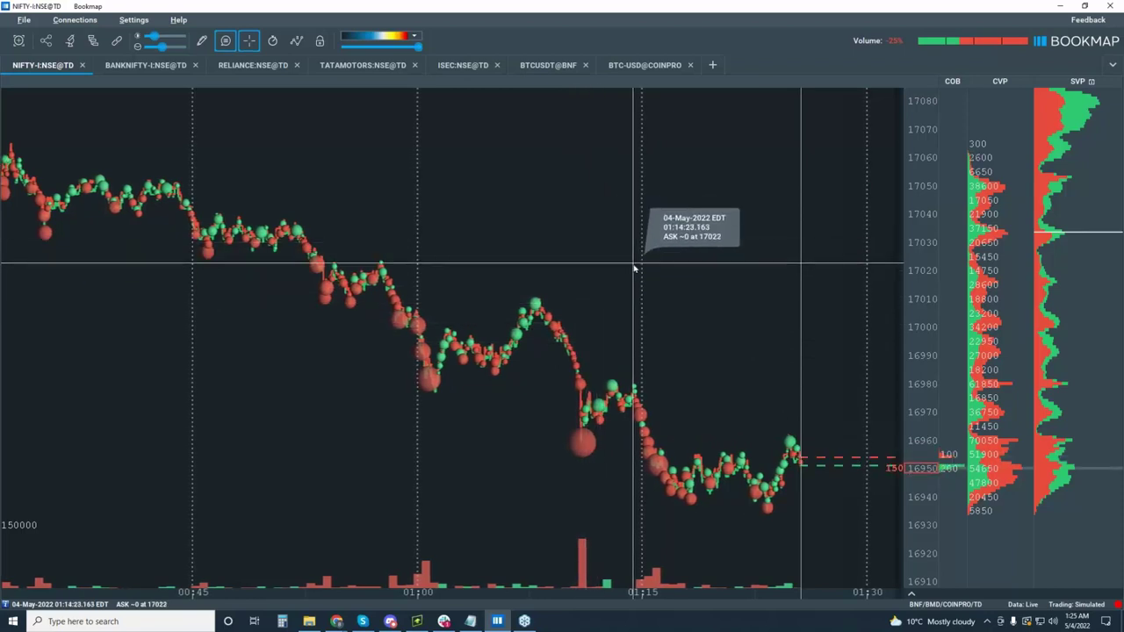
# Step: View the NIFTY chart's addon configuration and the JAR files in Downloads available for adding, and close both without adding one
pyautogui.click(93, 41)
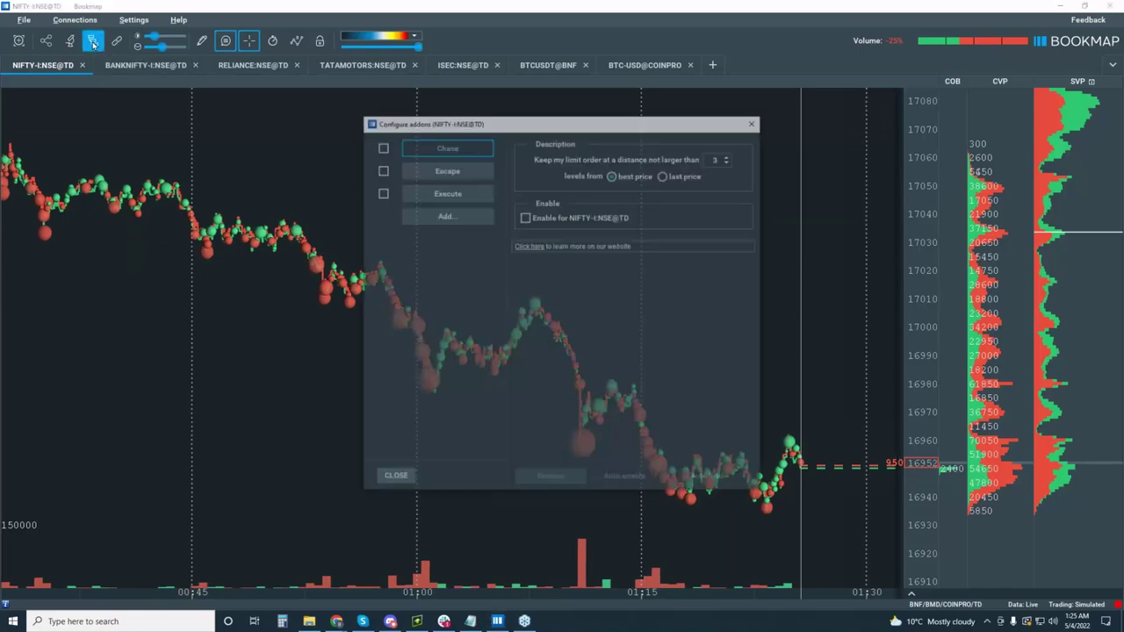
pyautogui.click(446, 216)
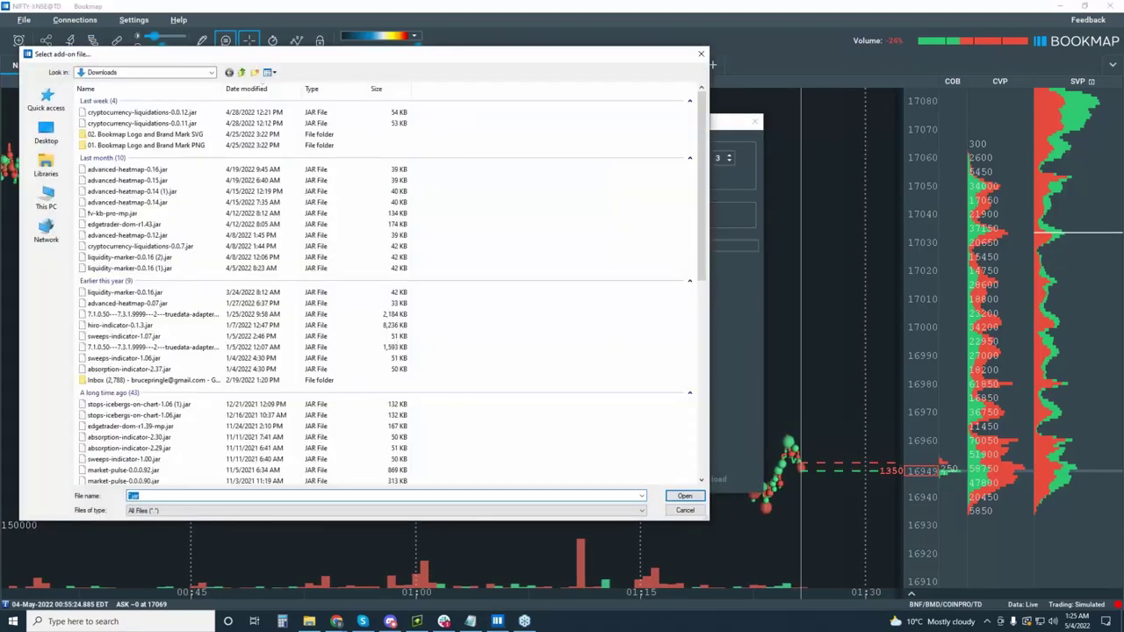
pyautogui.click(701, 54)
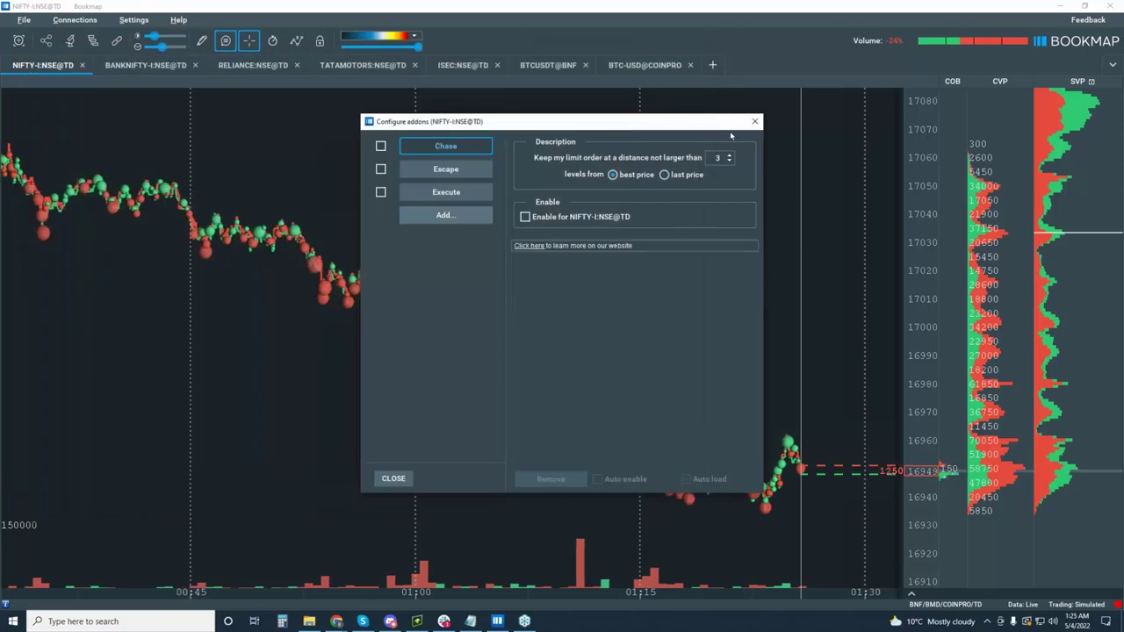
pyautogui.click(754, 121)
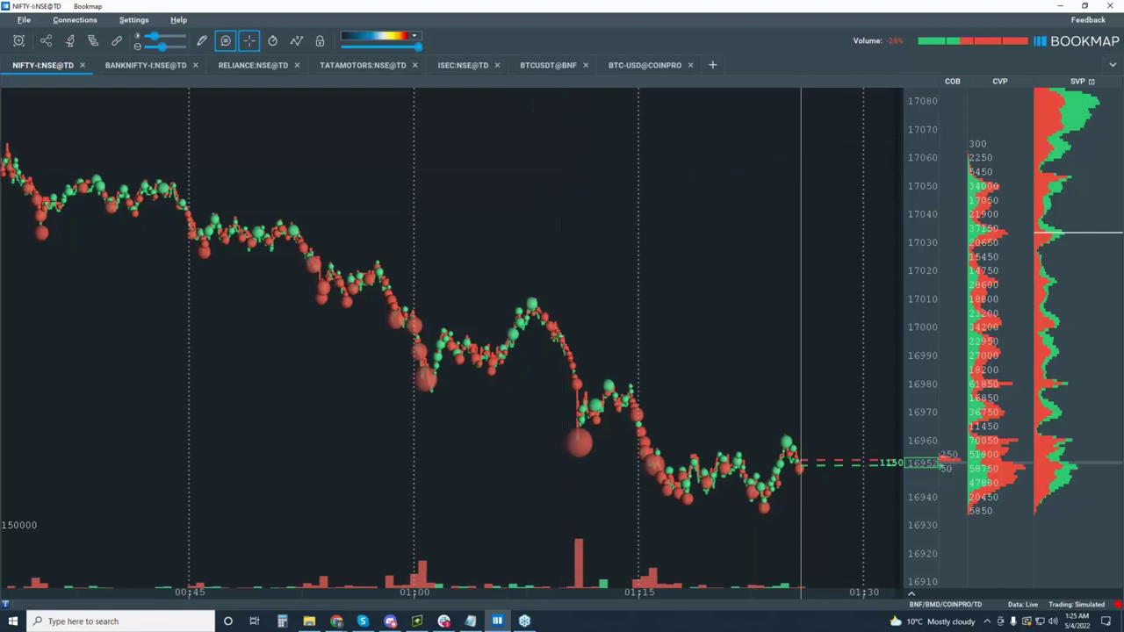
# Step: Switch to Chrome, bring its window fully into view, open bookmap.com from the bookmarks and widen the window
pyautogui.click(337, 621)
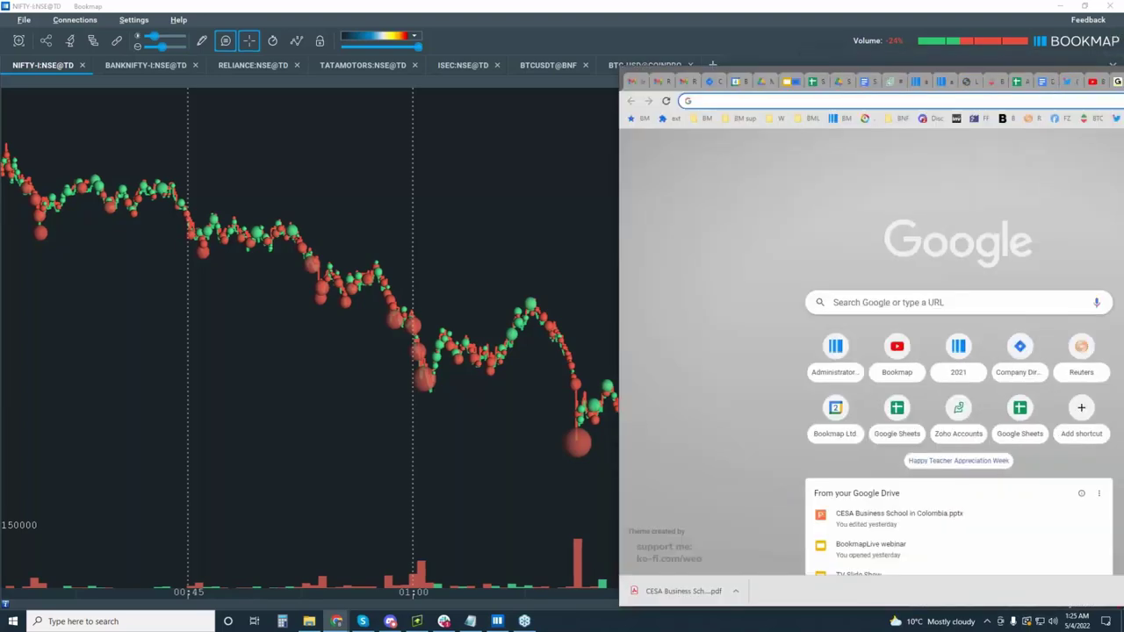
pyautogui.moveTo(1036, 12); pyautogui.dragTo(679, 50)
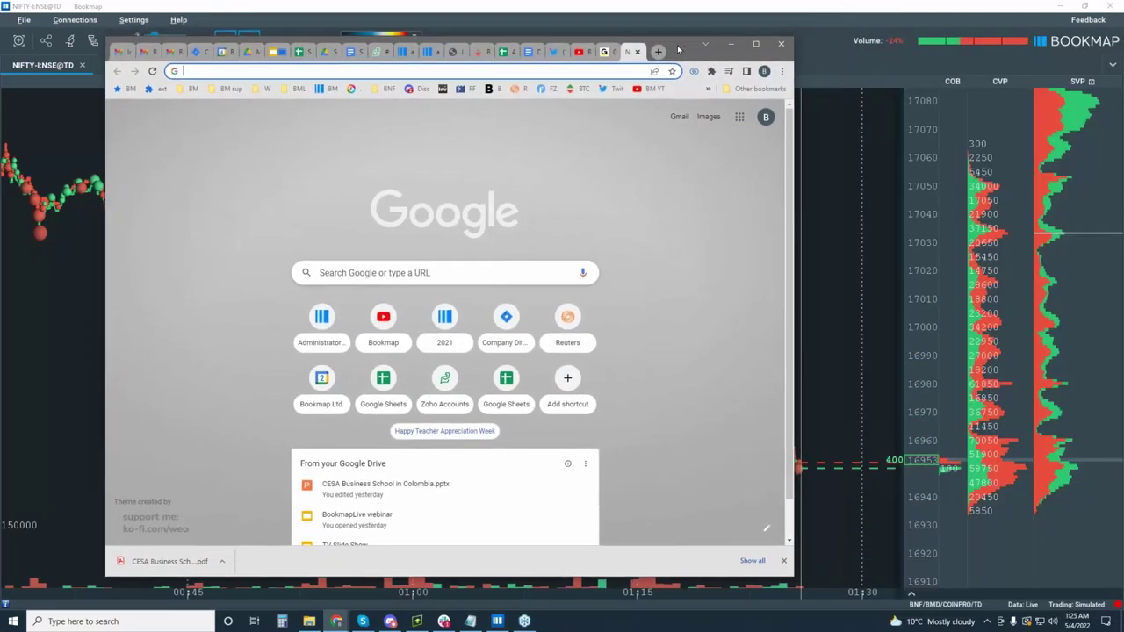
pyautogui.click(325, 89)
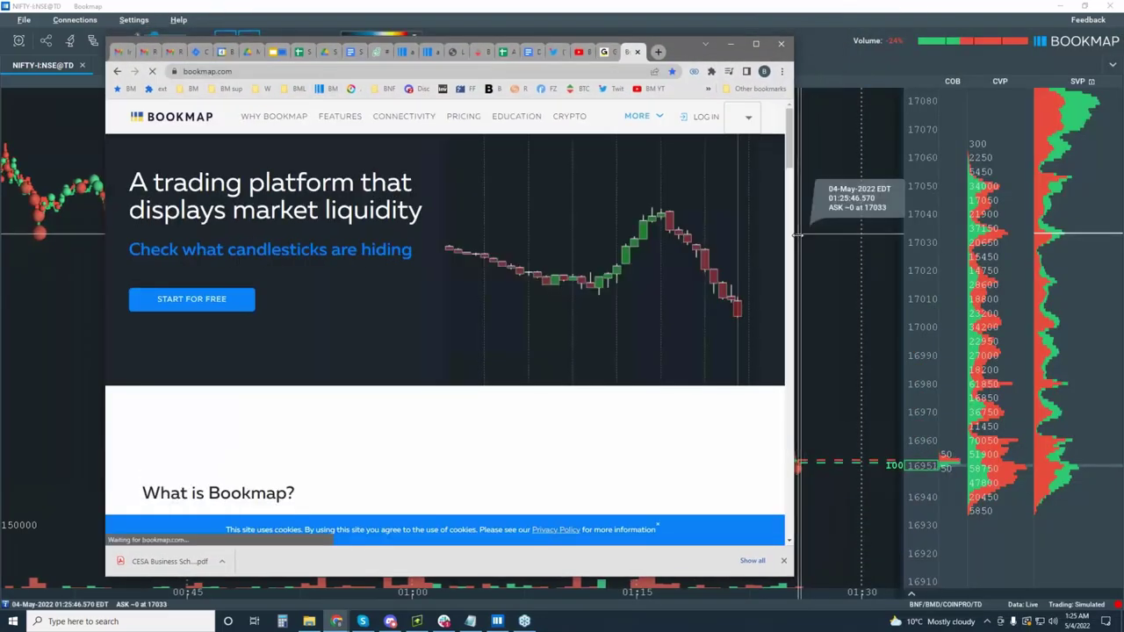
pyautogui.moveTo(795, 236); pyautogui.dragTo(1002, 235)
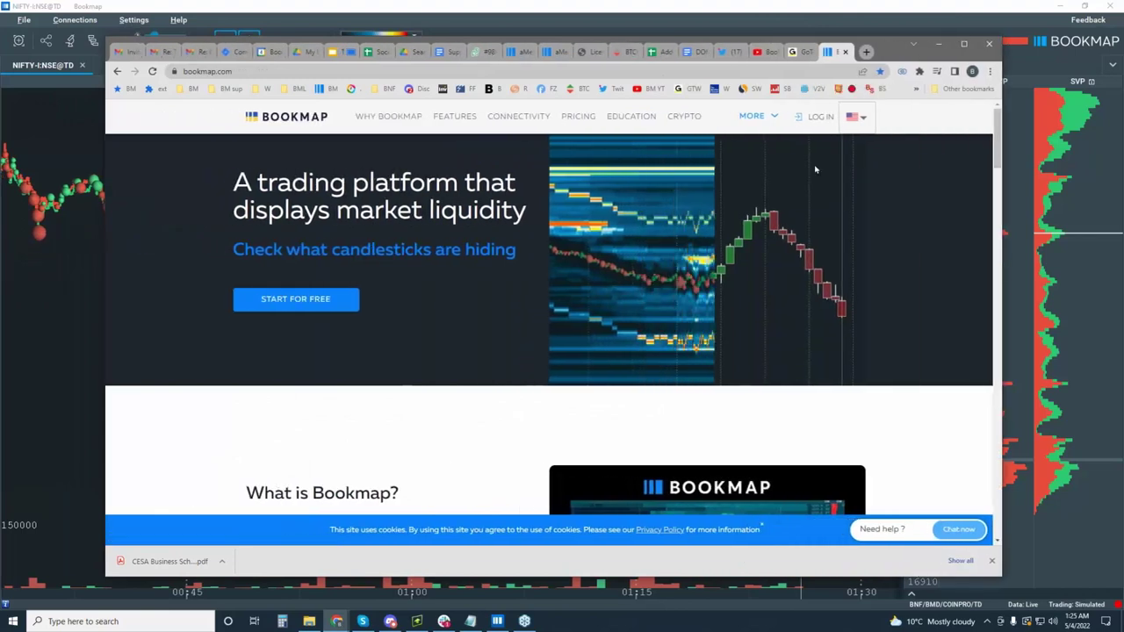
# Step: Open the Bookmap Knowledge Base from the website's resources and go to its Add-ons section
pyautogui.moveTo(774, 119)
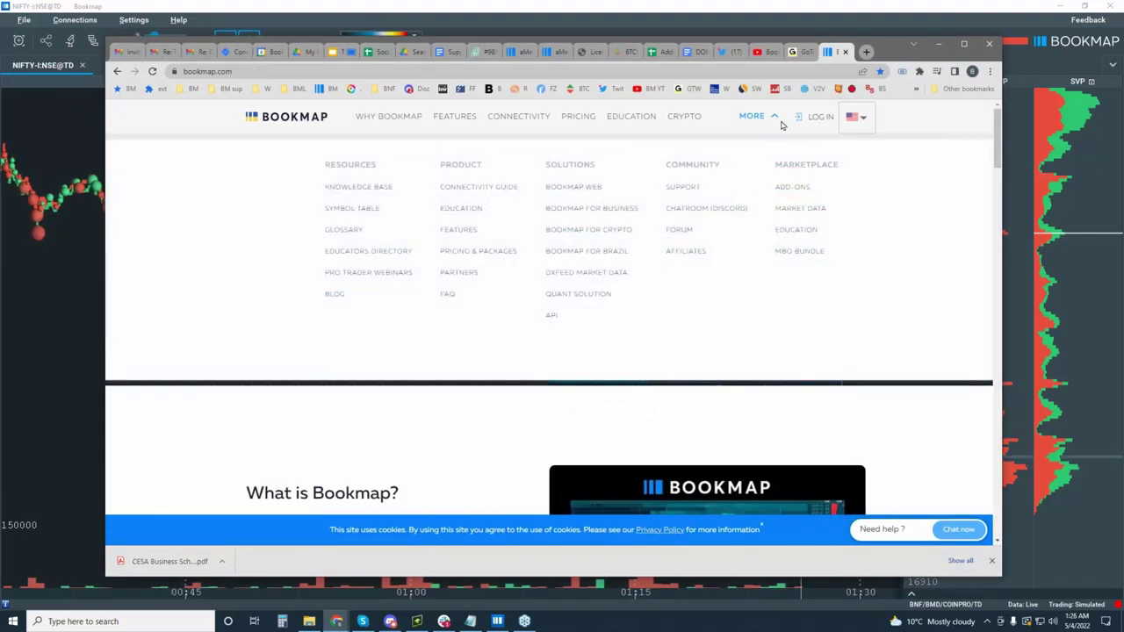
pyautogui.click(346, 189)
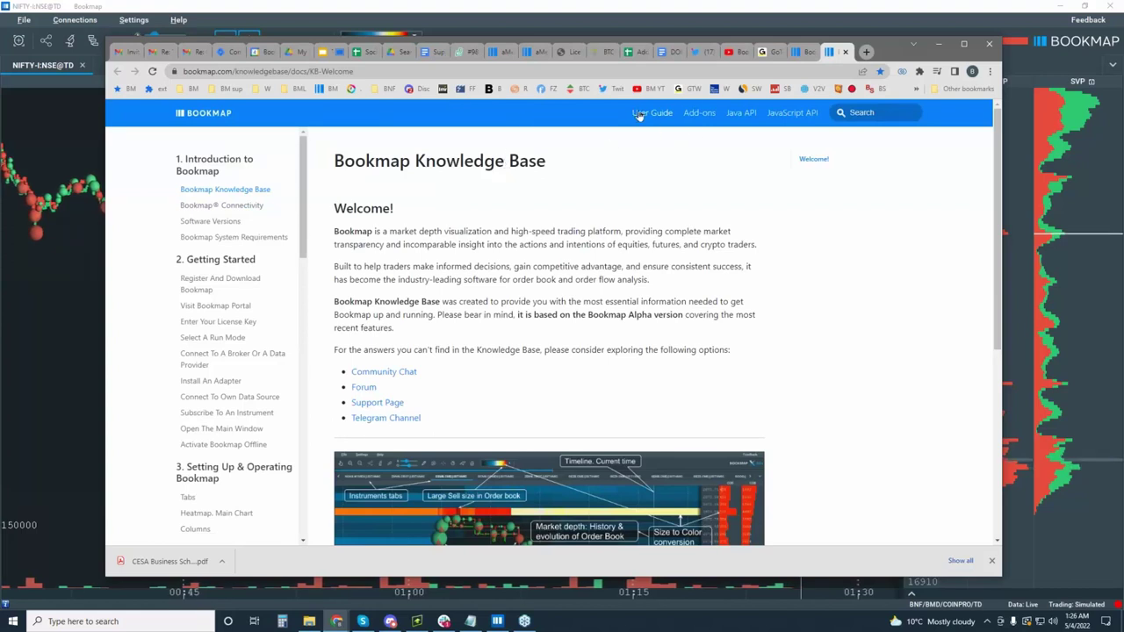
pyautogui.click(694, 118)
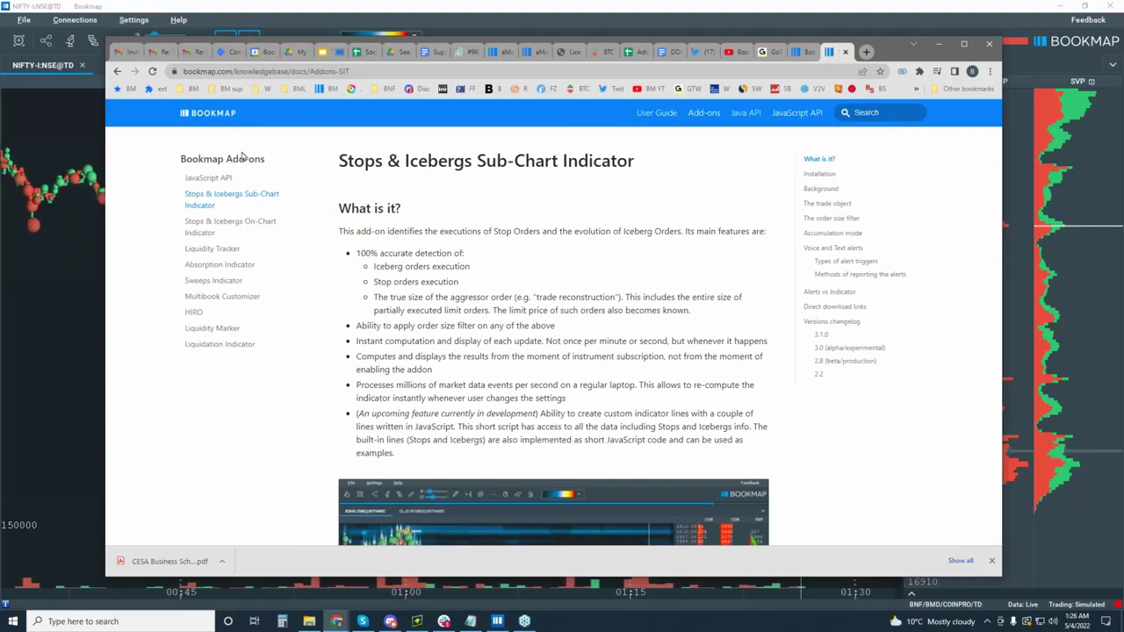
# Step: Download the Absorption indicator and Sweeps indicator JAR files from the Installation sections of their Knowledge Base pages
pyautogui.click(210, 267)
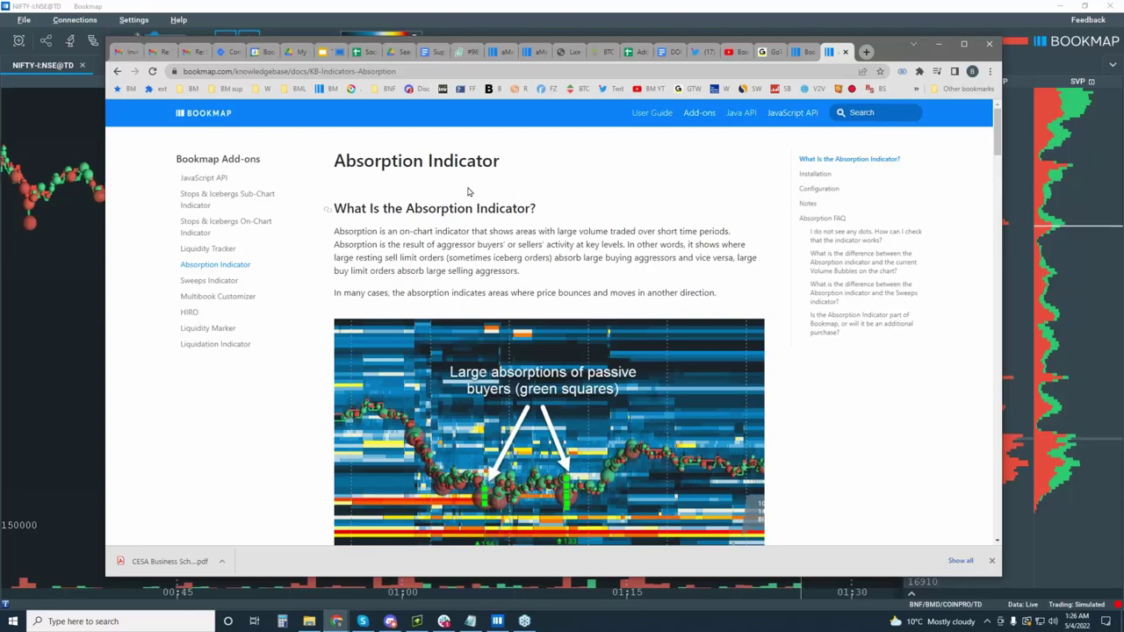
pyautogui.click(815, 174)
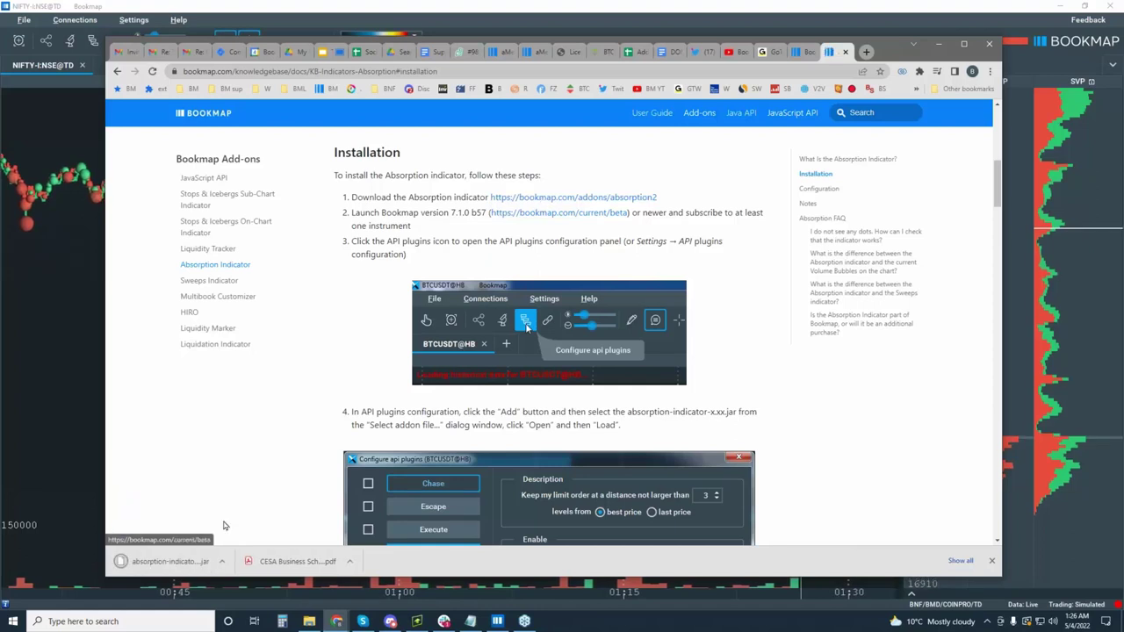
pyautogui.click(220, 282)
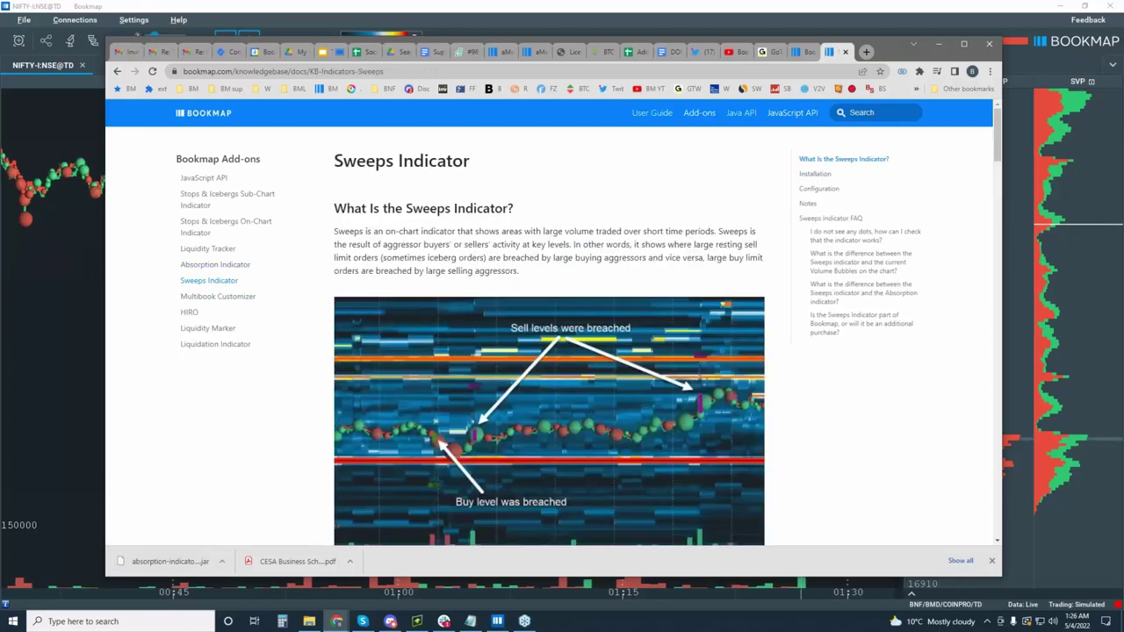
pyautogui.click(816, 176)
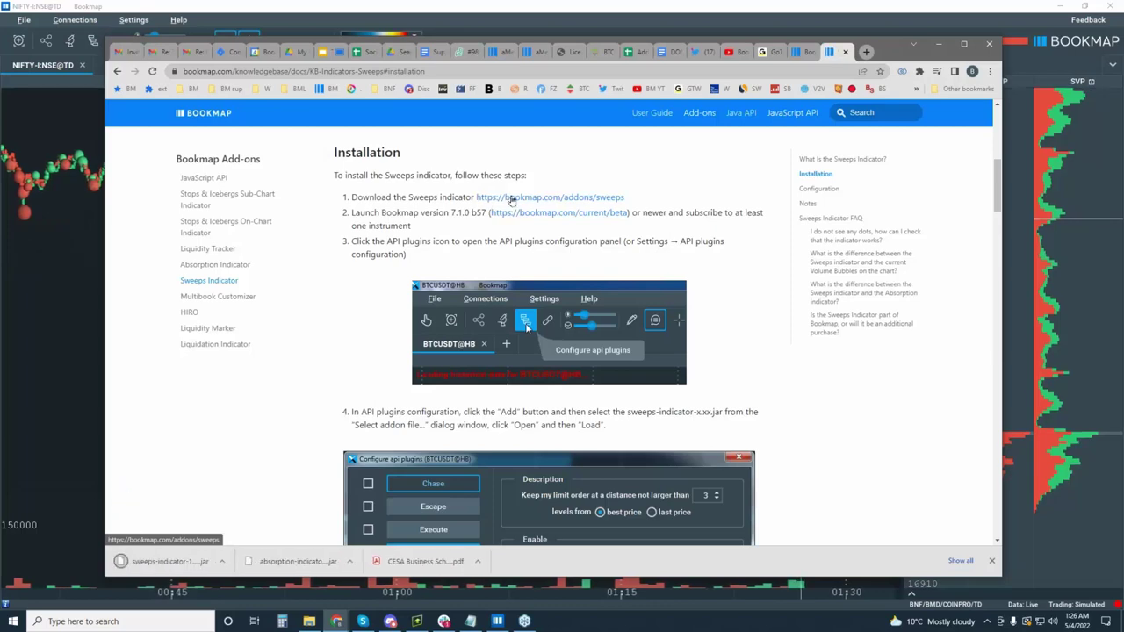
# Step: Switch back to Bookmap and load the Sweeps indicator addon for the NIFTY chart from sweeps-indicator-1.10.jar in Downloads
pyautogui.click(346, 7)
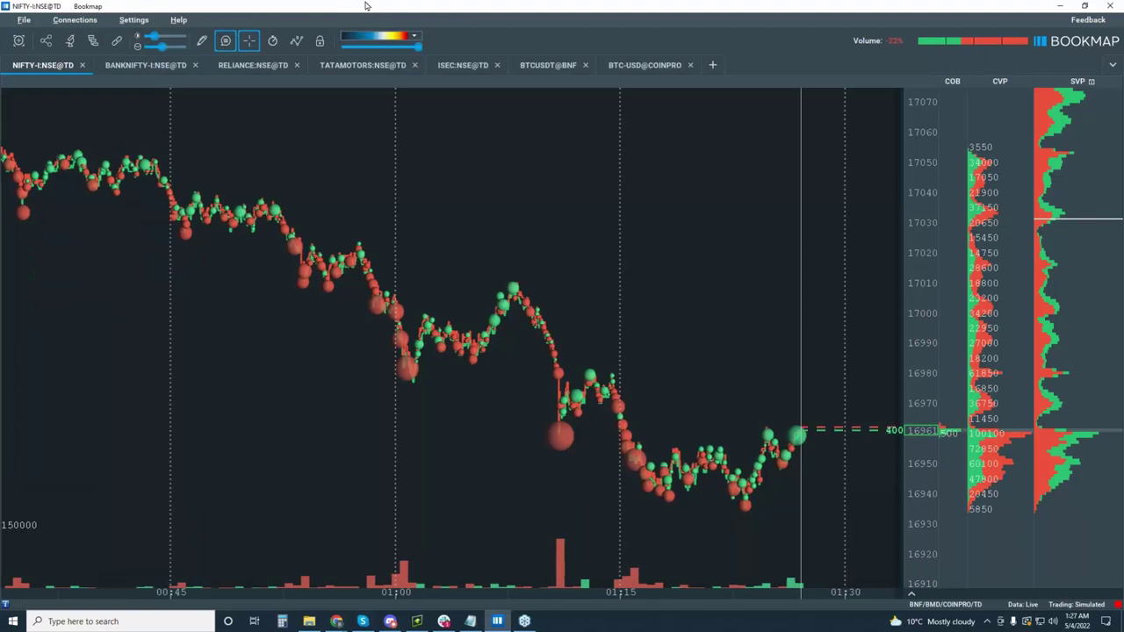
pyautogui.click(94, 42)
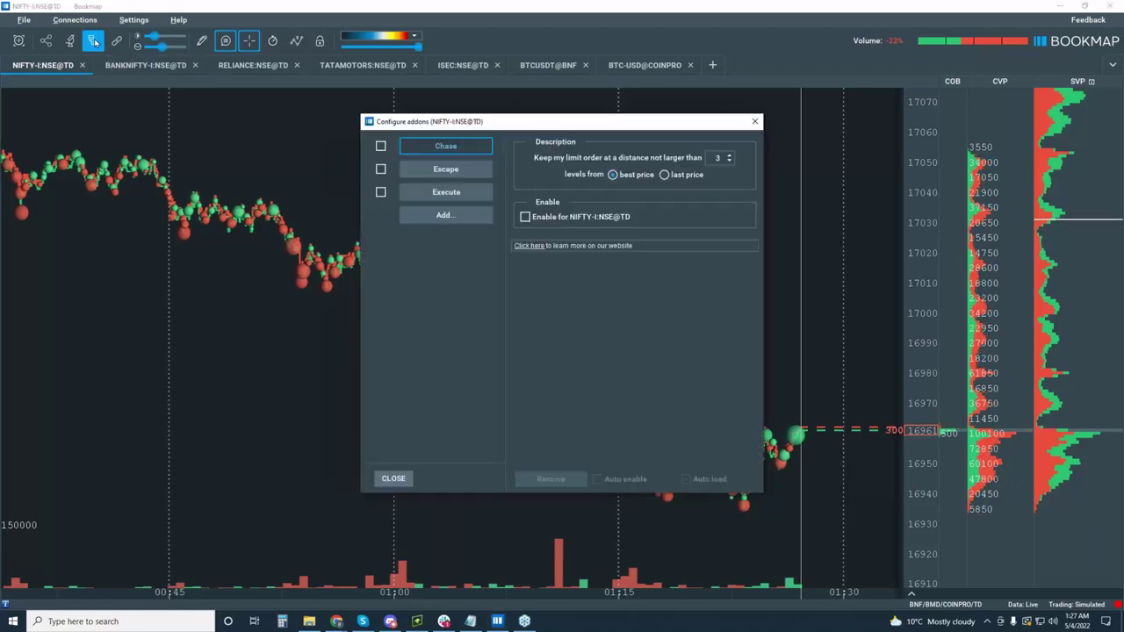
pyautogui.click(443, 216)
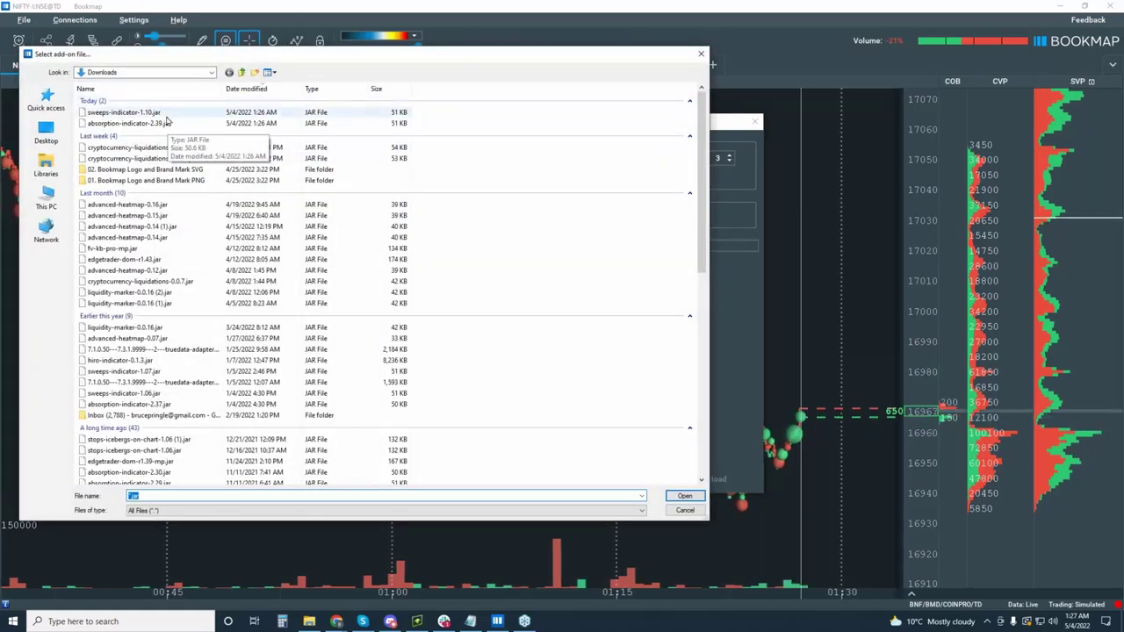
pyautogui.doubleClick(108, 114)
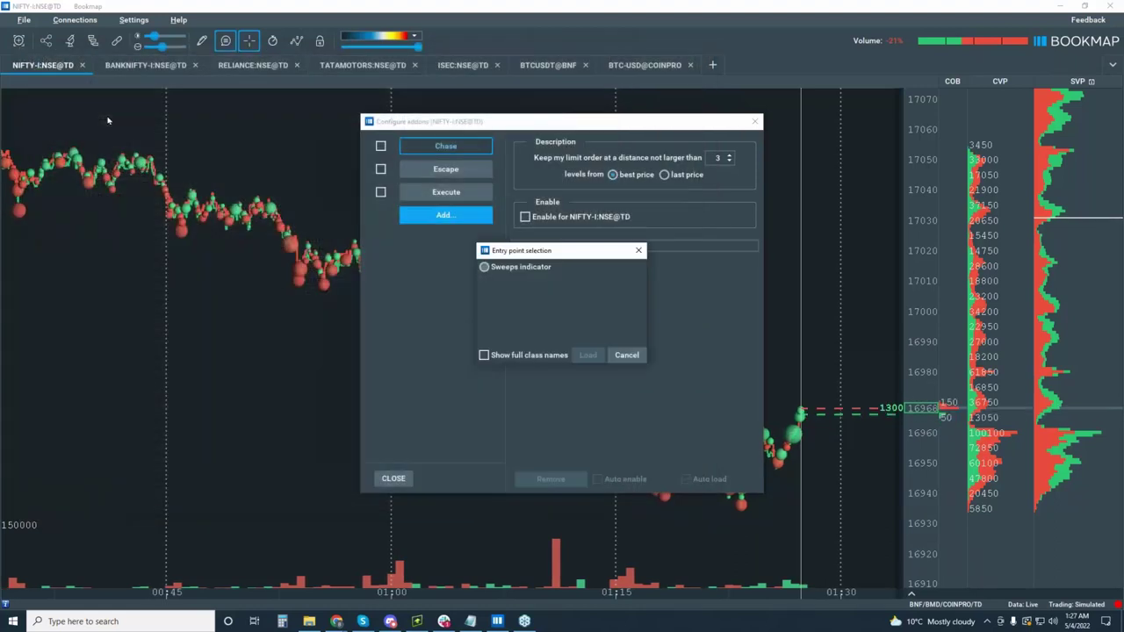
pyautogui.click(486, 267)
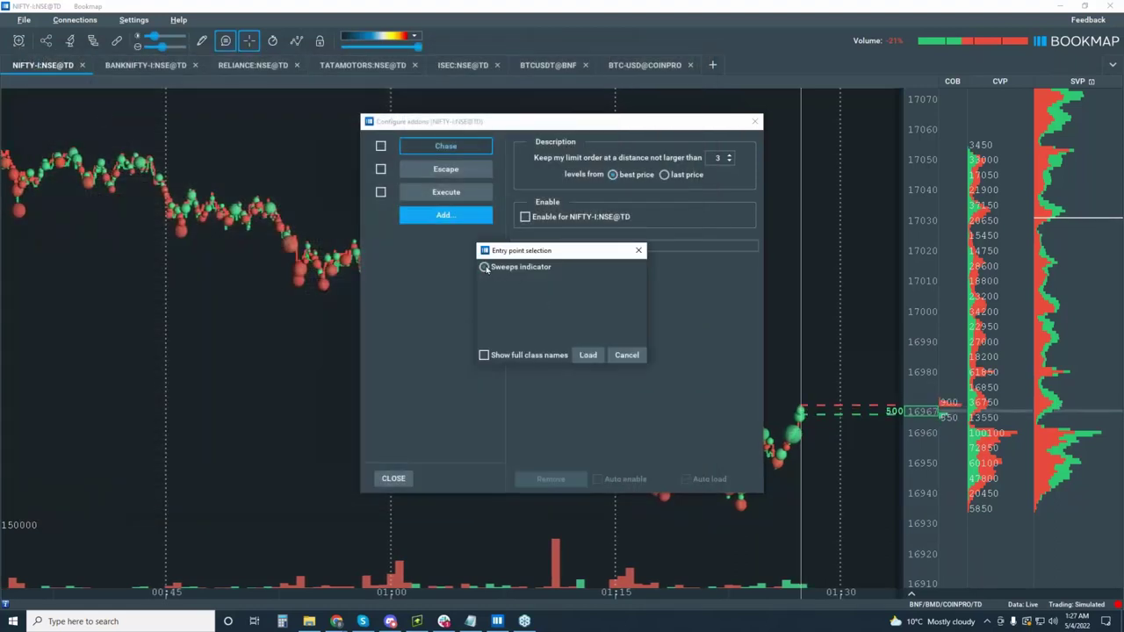
pyautogui.click(588, 356)
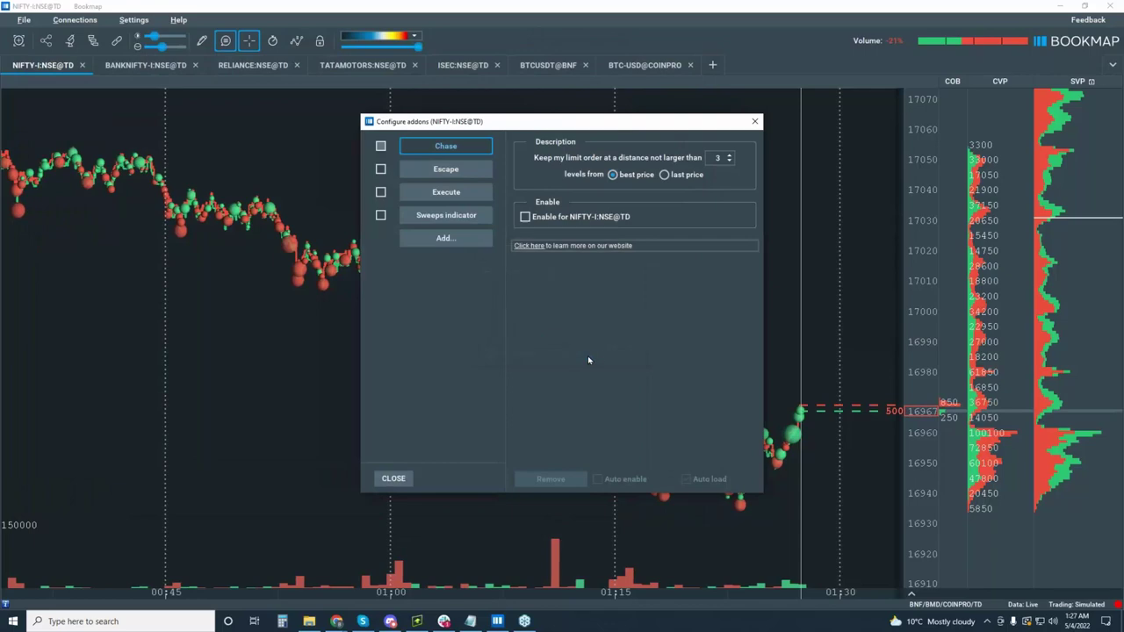
# Step: Load the Absorption indicator addon from absorption-indicator-2.39.jar in Downloads
pyautogui.click(446, 239)
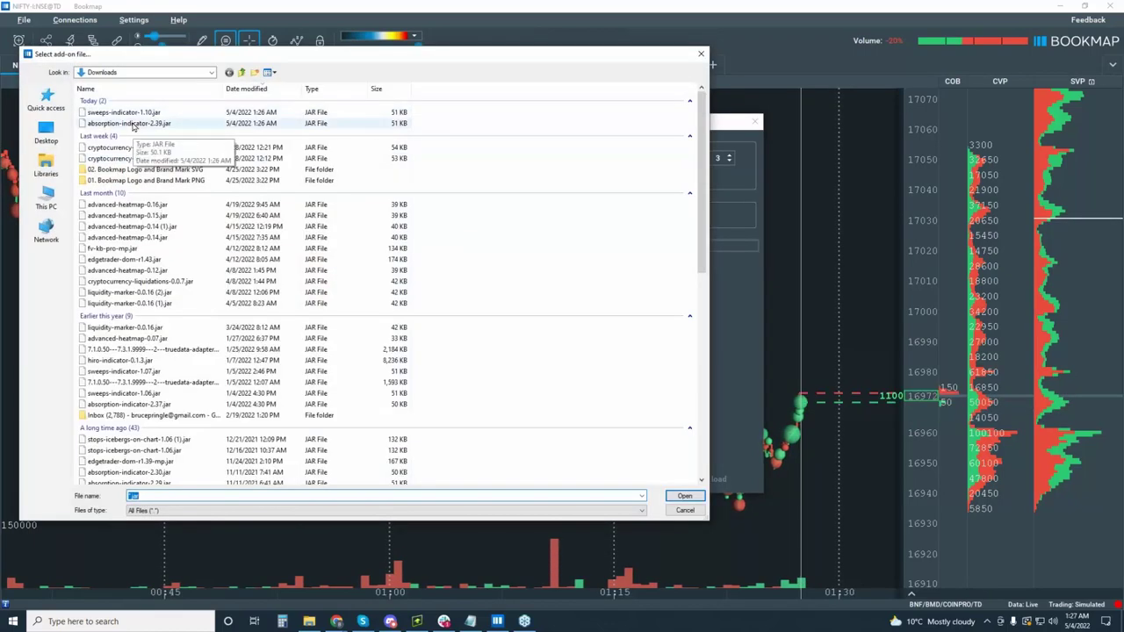
pyautogui.doubleClick(134, 123)
pyautogui.click(538, 267)
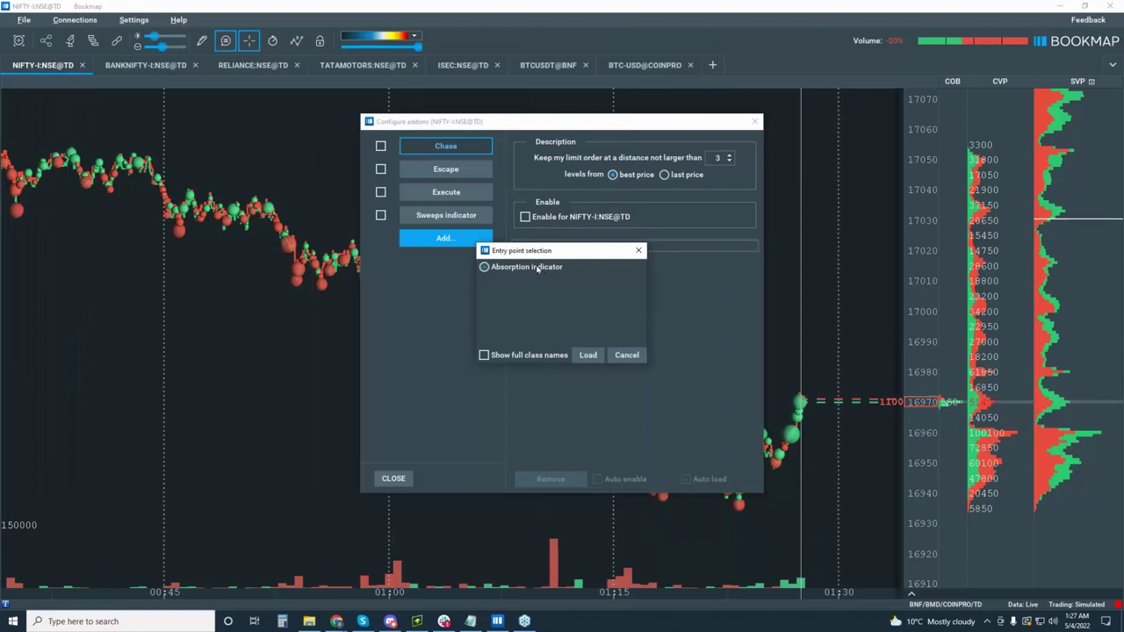
pyautogui.click(588, 356)
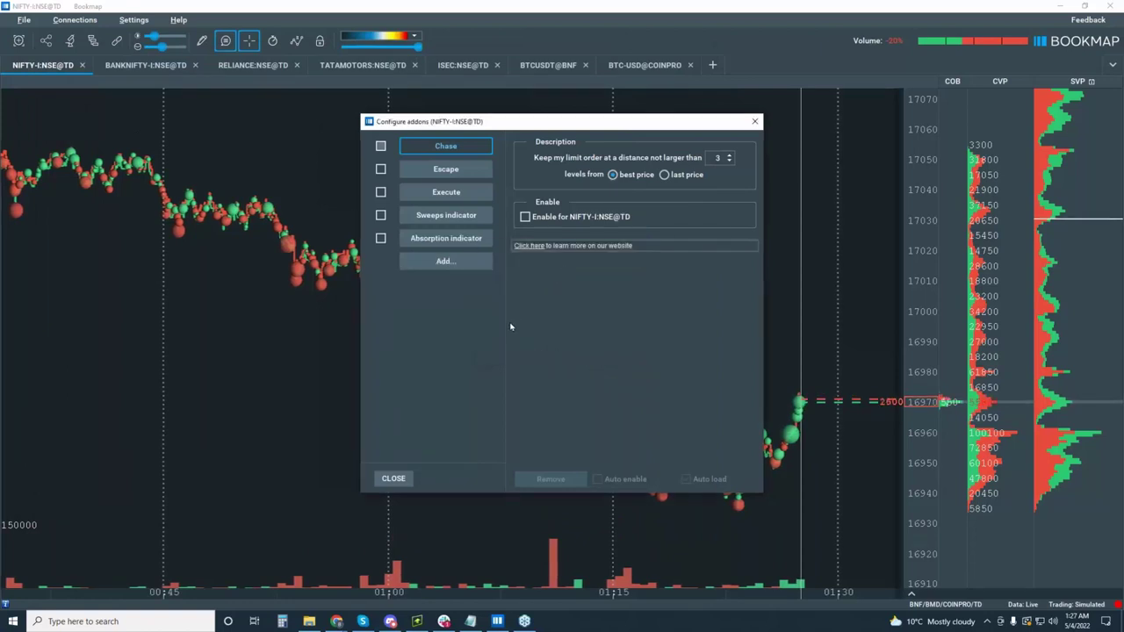
# Step: Enable the Sweeps indicator on the NIFTY chart and close the addon configuration
pyautogui.click(383, 216)
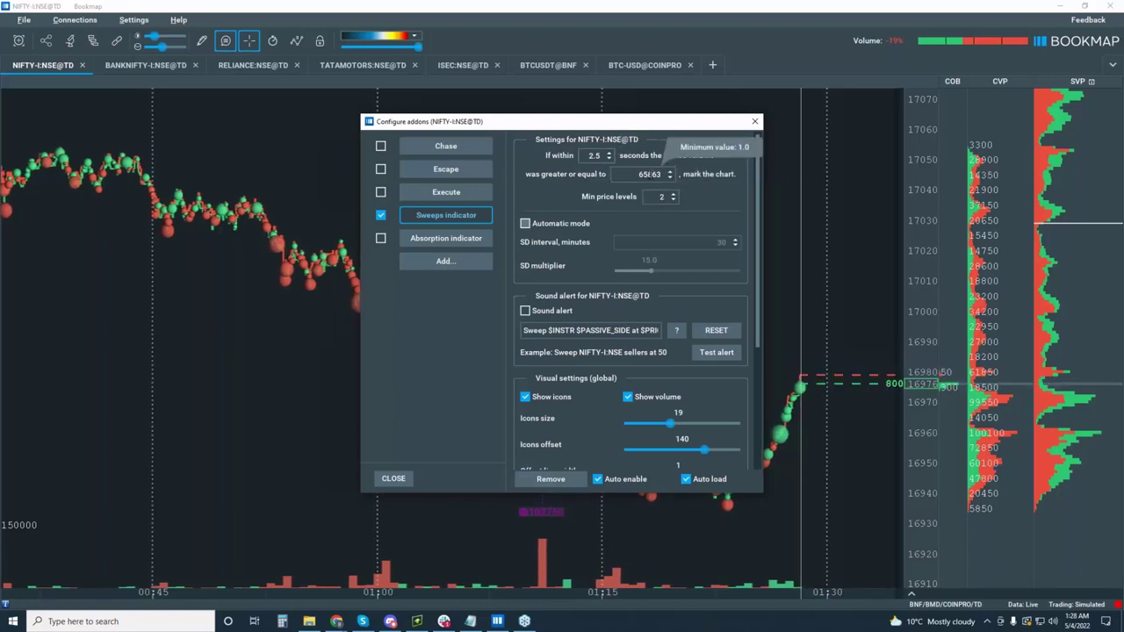
pyautogui.moveTo(662, 128); pyautogui.dragTo(636, 128)
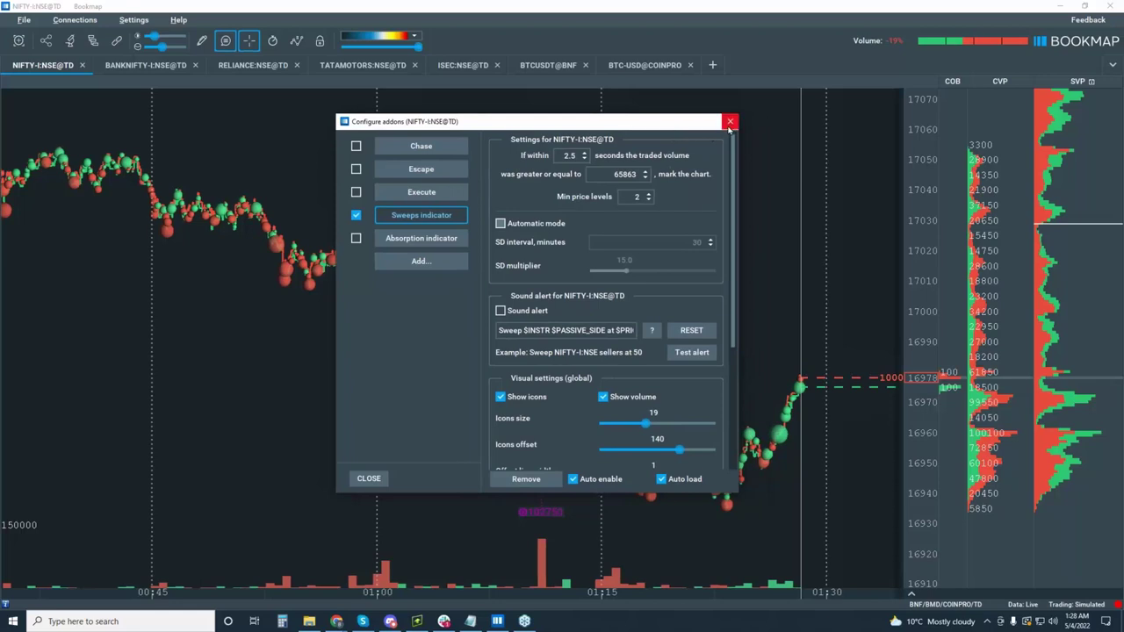
pyautogui.click(729, 125)
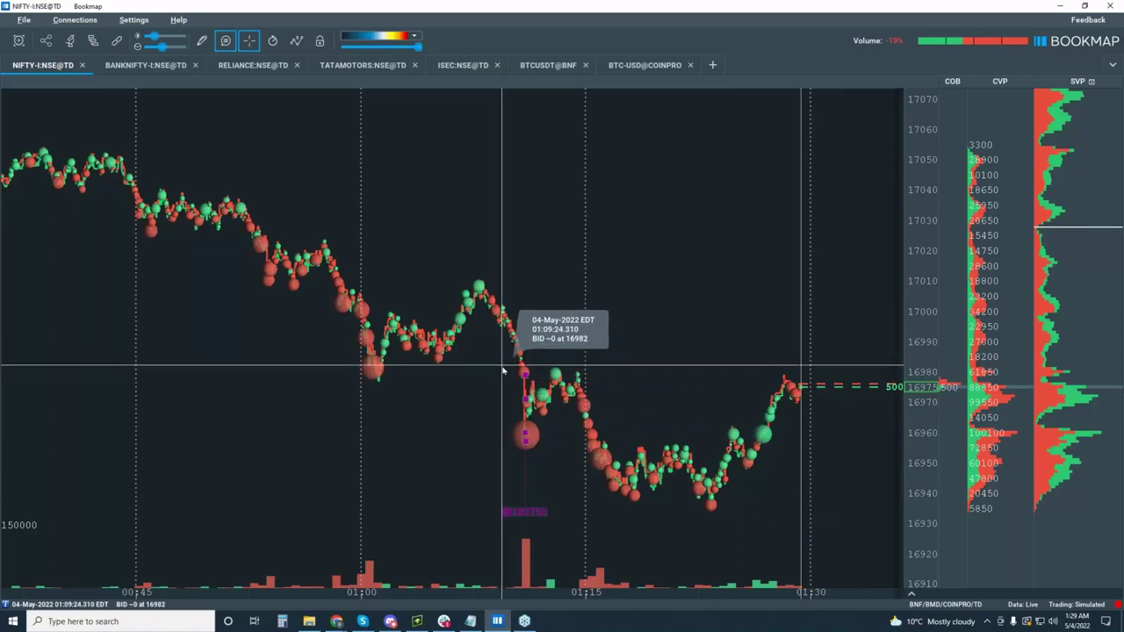
# Step: Examine the sweep markers around 01:10:56 on the NIFTY chart up close and against the whole session
pyautogui.scroll(3, 518, 413)
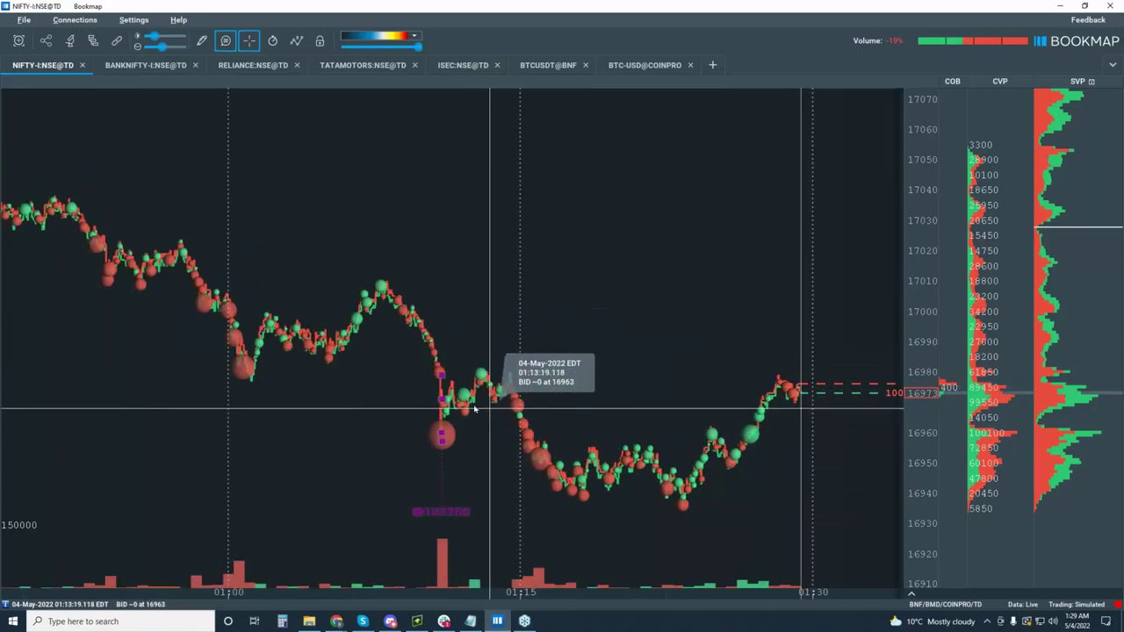
pyautogui.scroll(10, 528, 383)
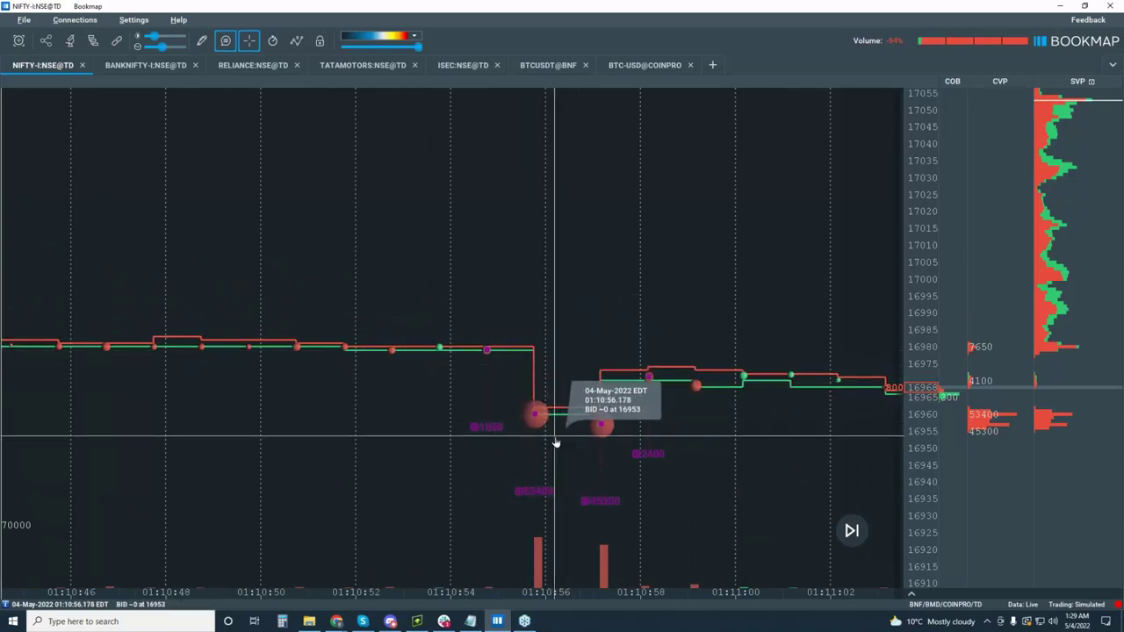
pyautogui.moveTo(536, 416); pyautogui.dragTo(498, 369)
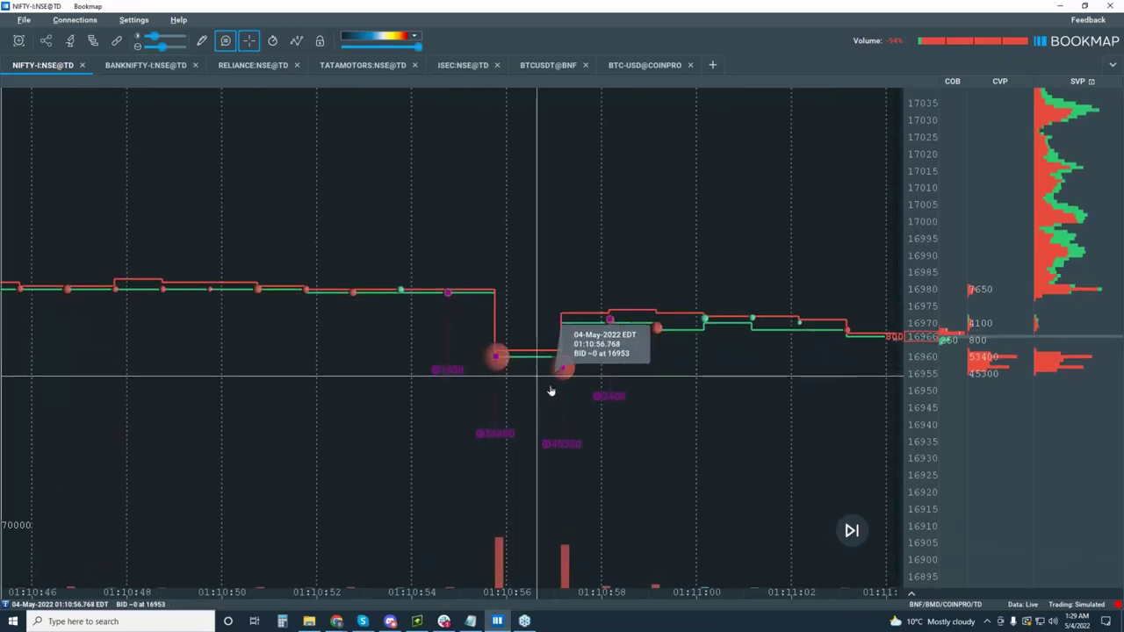
pyautogui.scroll(-5, 596, 371)
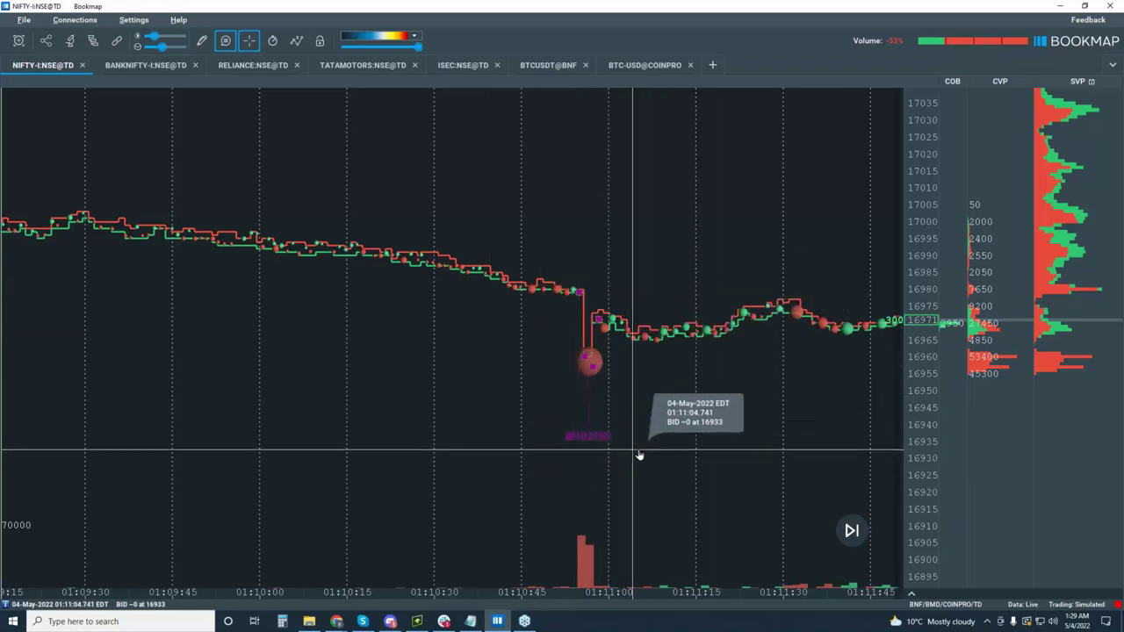
pyautogui.scroll(-2, 613, 413)
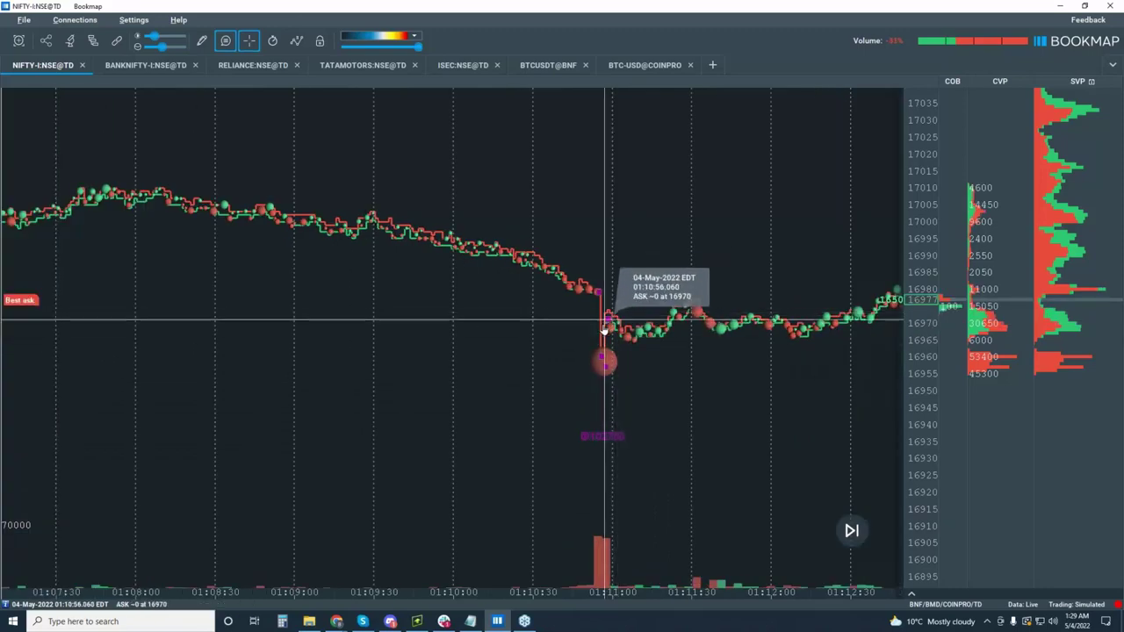
pyautogui.scroll(-2, 620, 359)
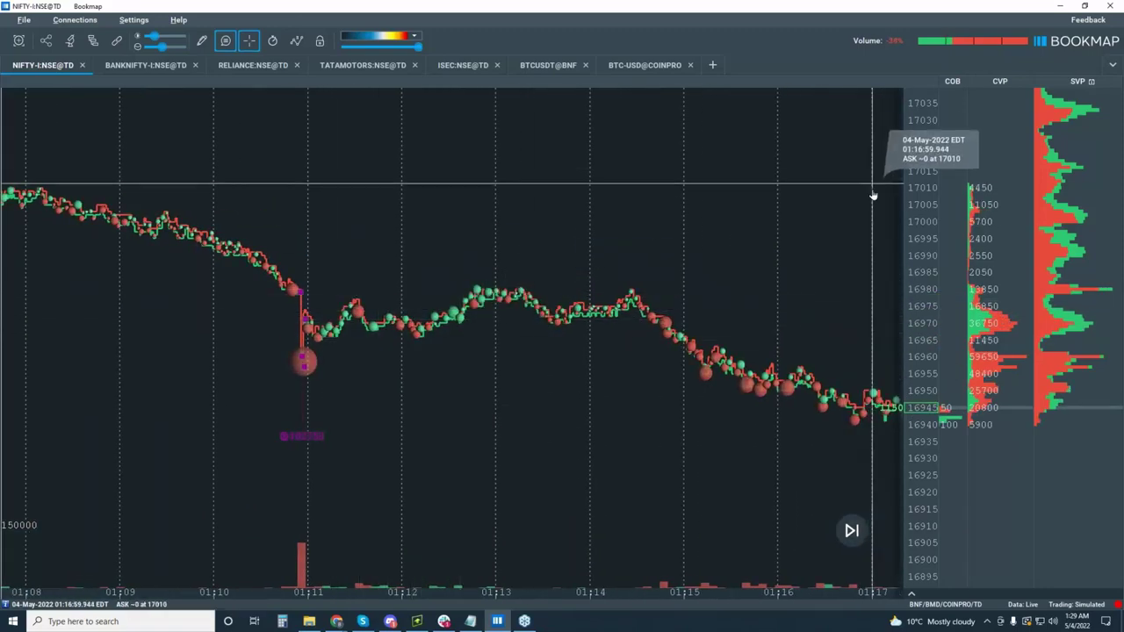
pyautogui.scroll(-3, 927, 182)
pyautogui.scroll(-3, 701, 267)
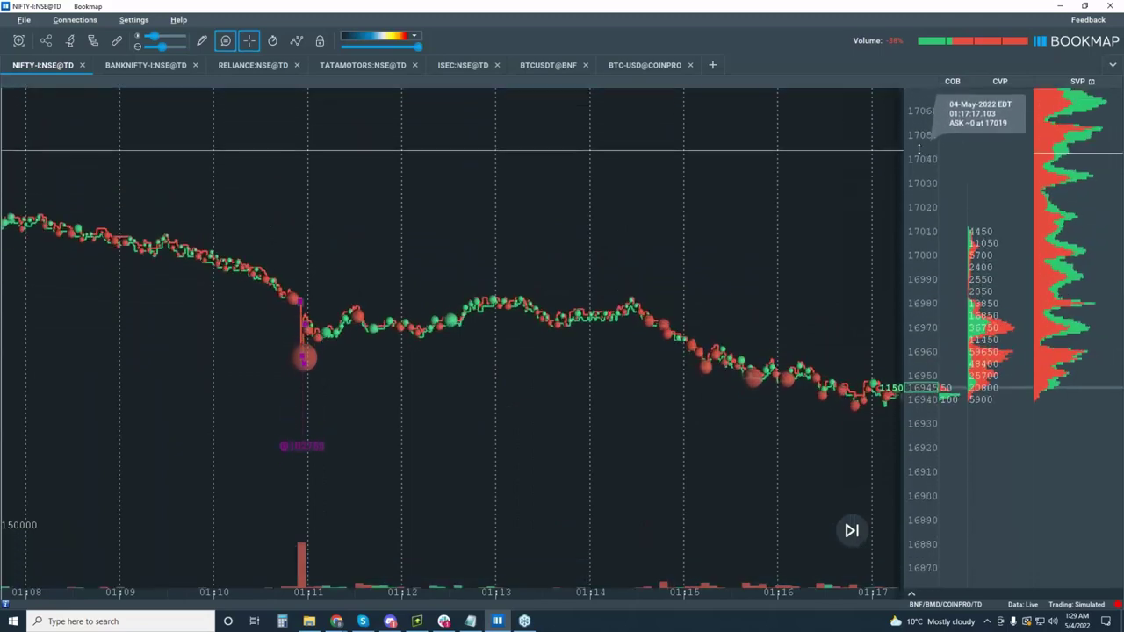
pyautogui.scroll(-5, 700, 277)
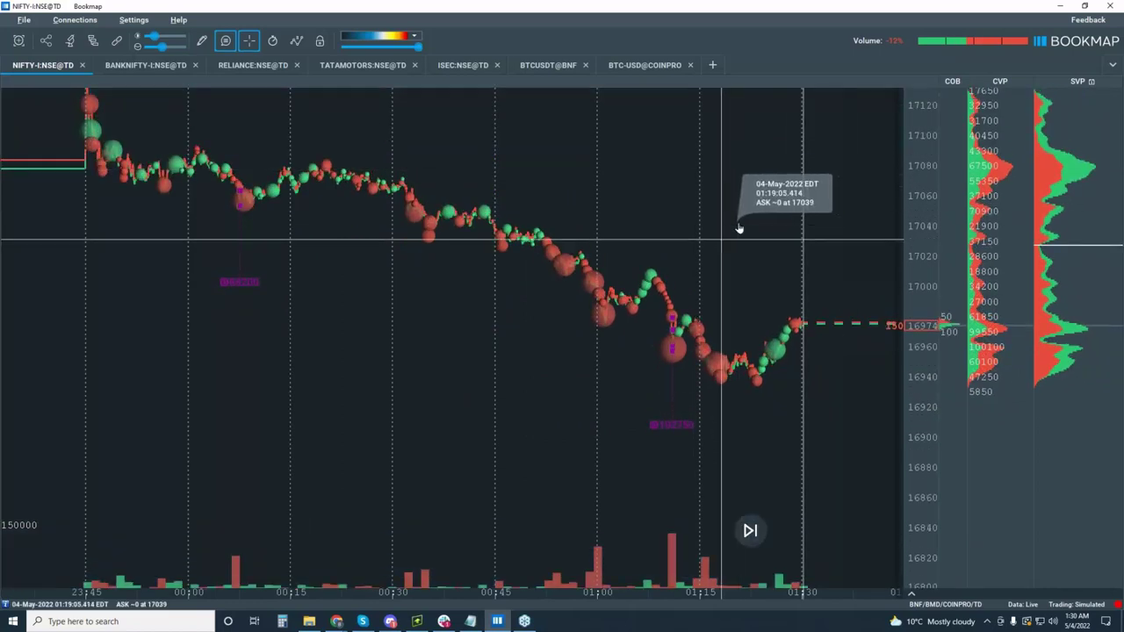
# Step: Disable the Sweeps indicator and enable the Absorption indicator on the NIFTY chart, then close the addon configuration
pyautogui.click(92, 40)
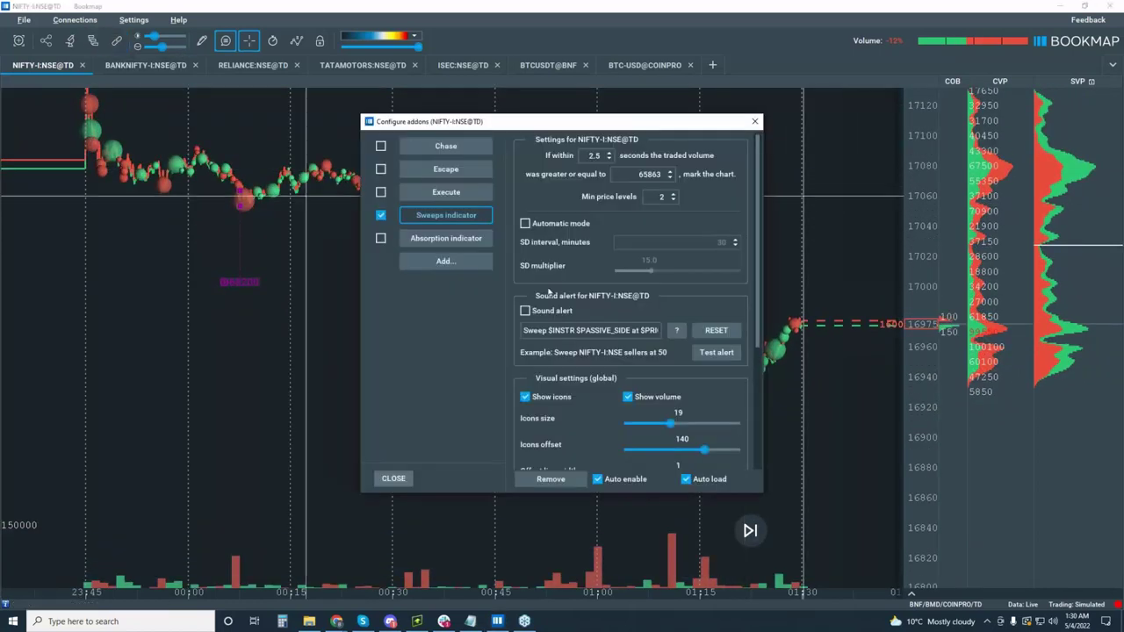
pyautogui.click(380, 216)
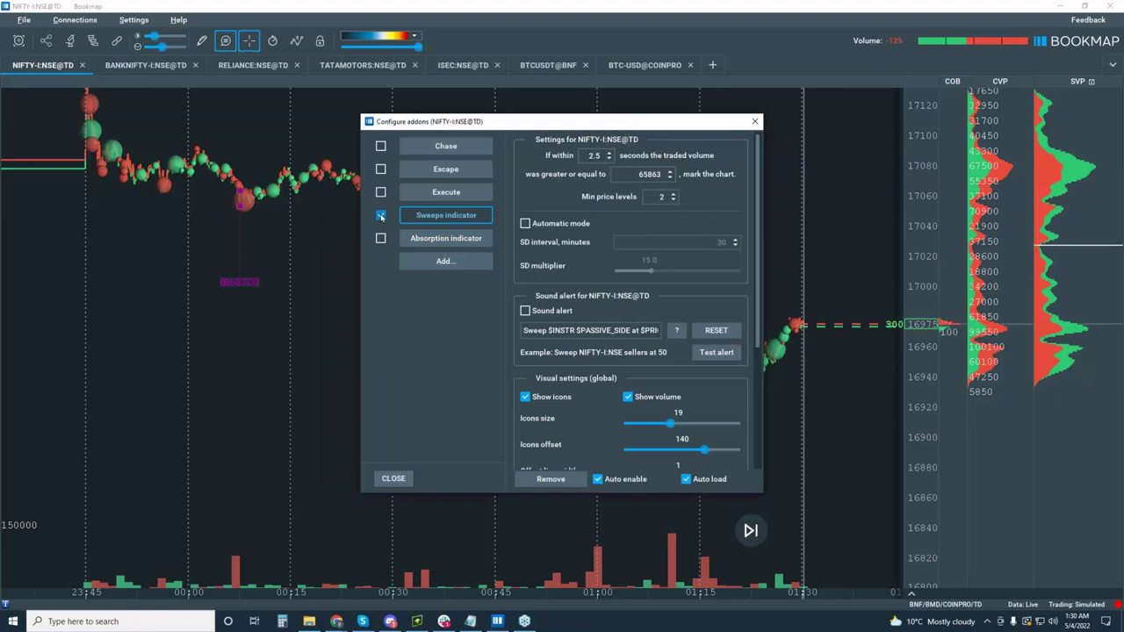
pyautogui.click(381, 216)
pyautogui.click(380, 238)
pyautogui.click(446, 237)
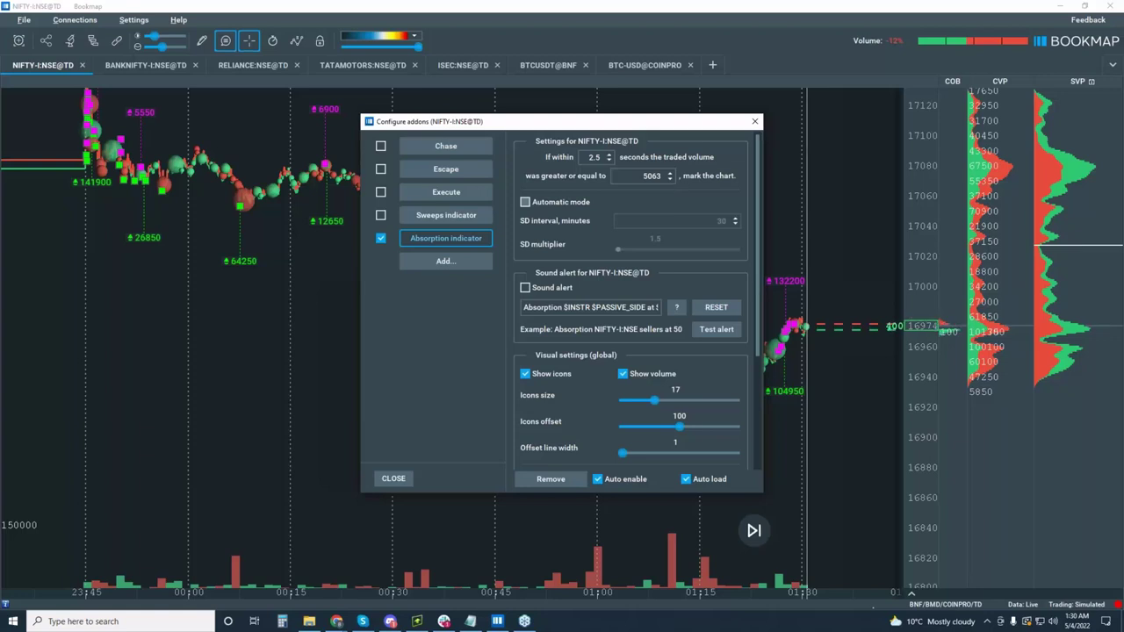
pyautogui.click(754, 121)
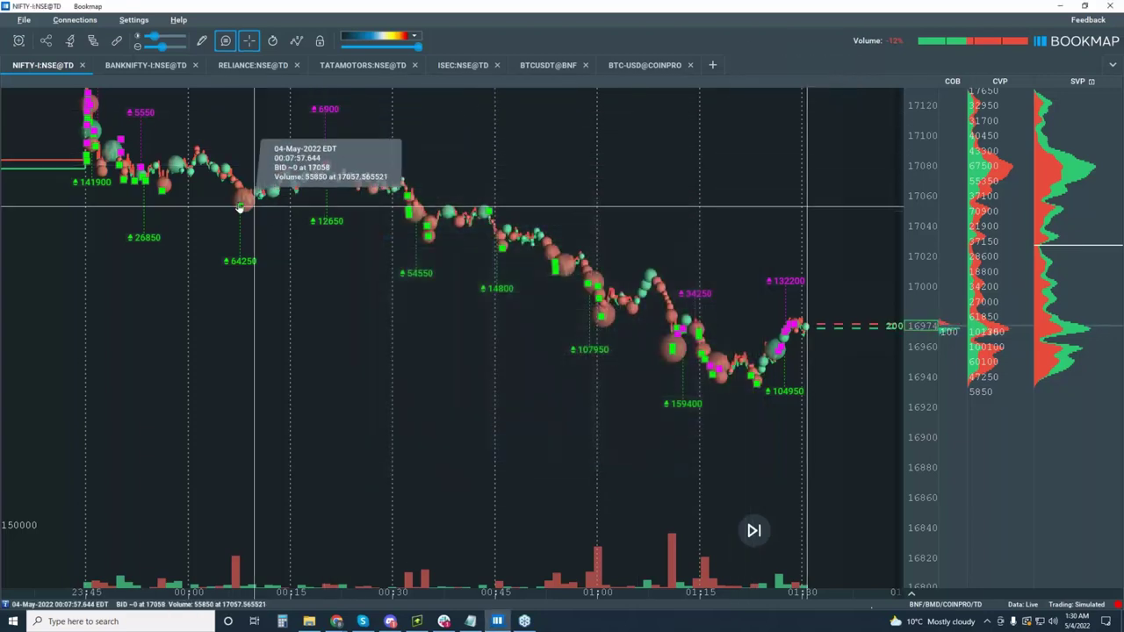
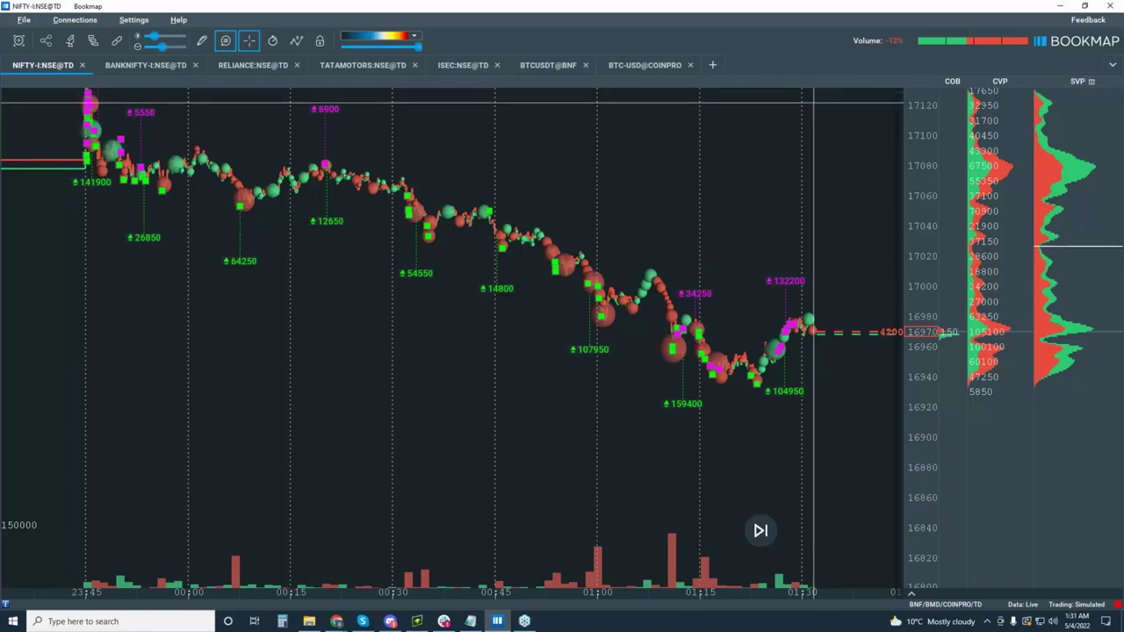
# Step: Examine the absorption markers and volume profiles on the NIFTY chart, up close from 01:10 to the live price and against the preceding days
pyautogui.scroll(5, 729, 306)
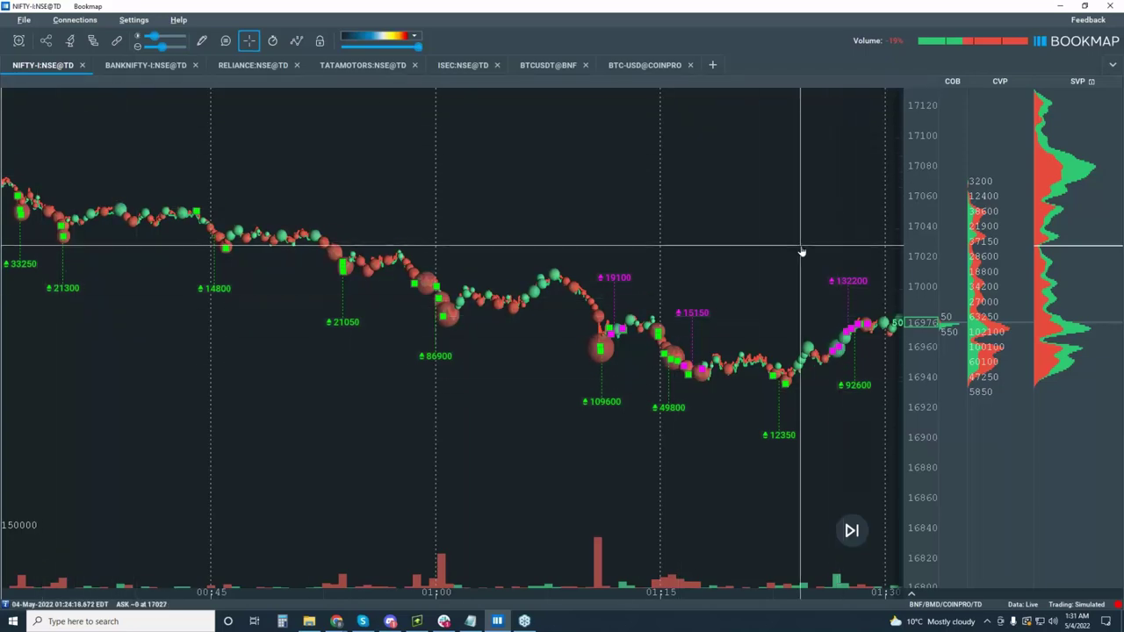
pyautogui.scroll(4, 779, 221)
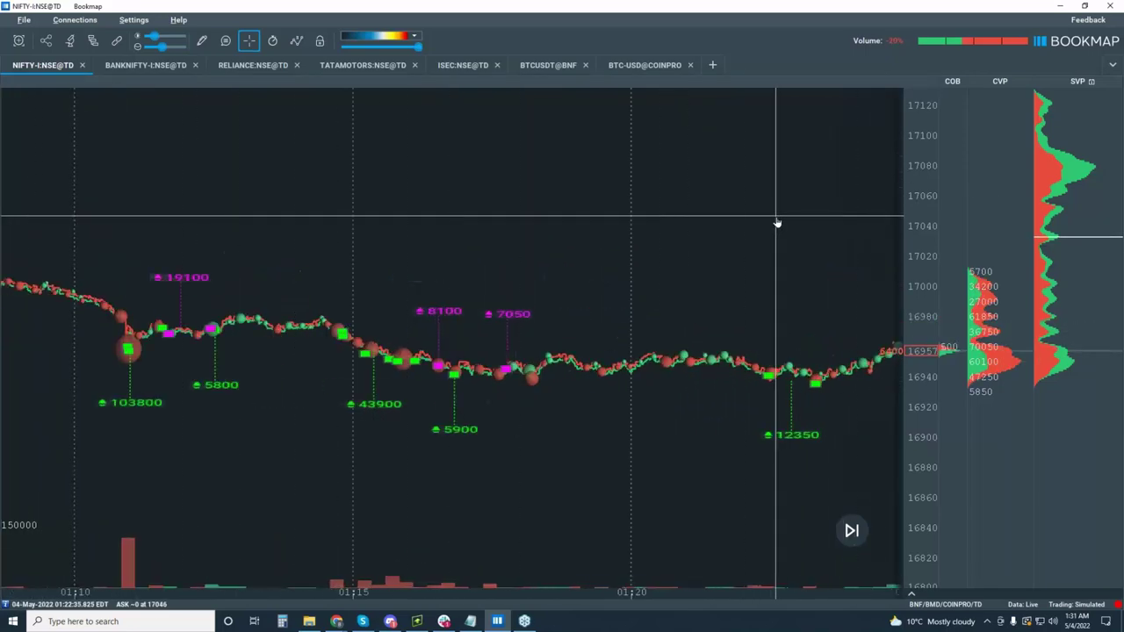
pyautogui.scroll(-4, 712, 294)
pyautogui.click(852, 530)
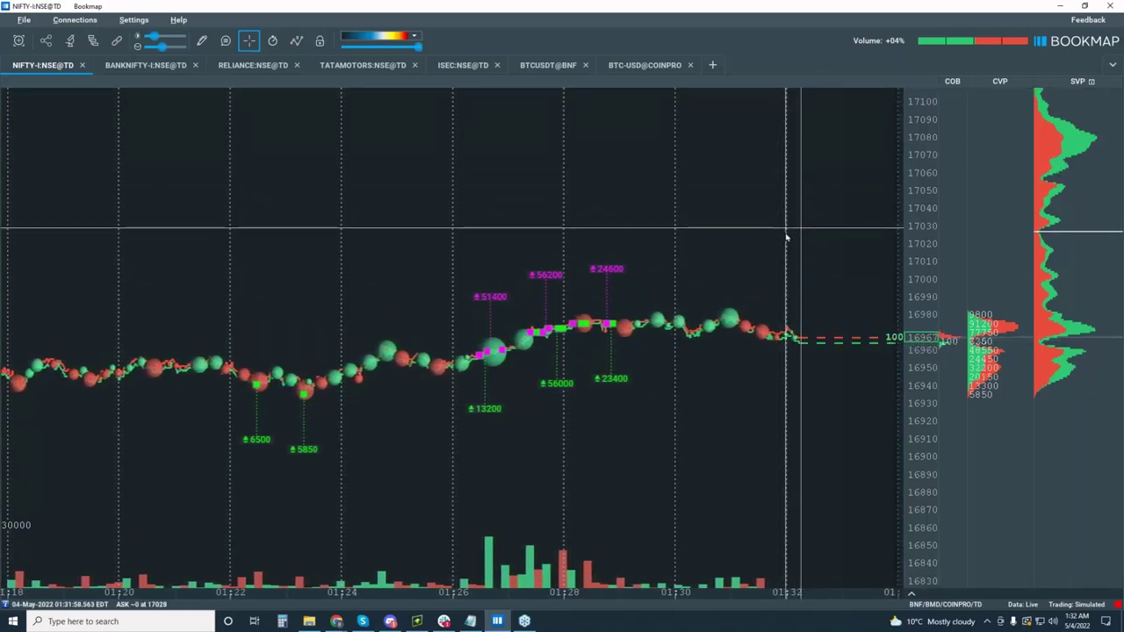
pyautogui.scroll(-2, 786, 238)
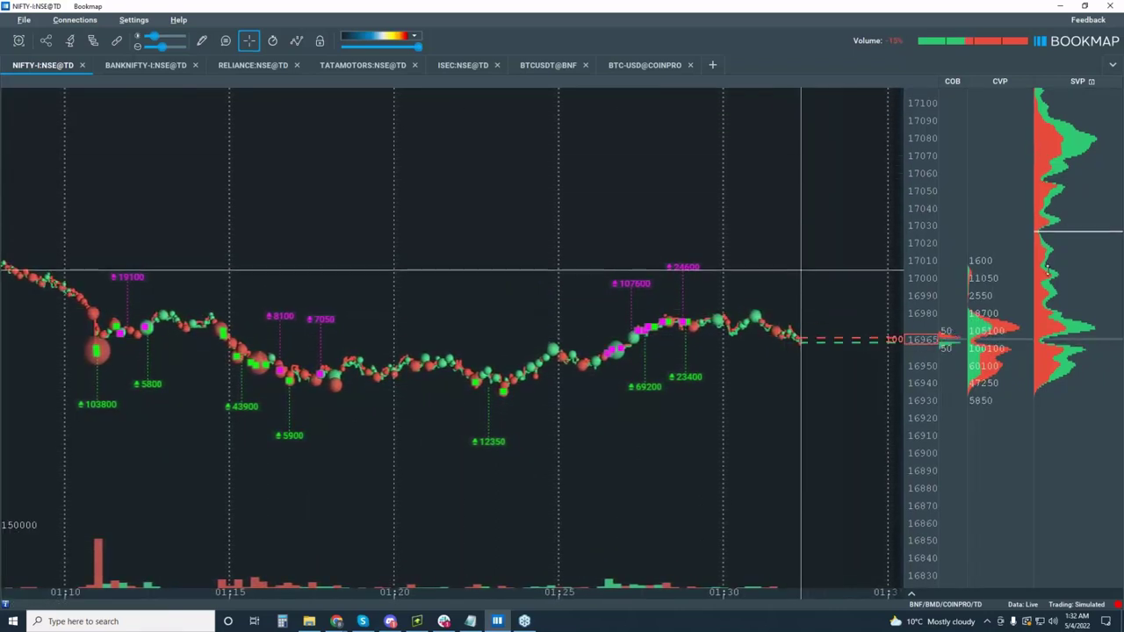
pyautogui.scroll(5, 898, 332)
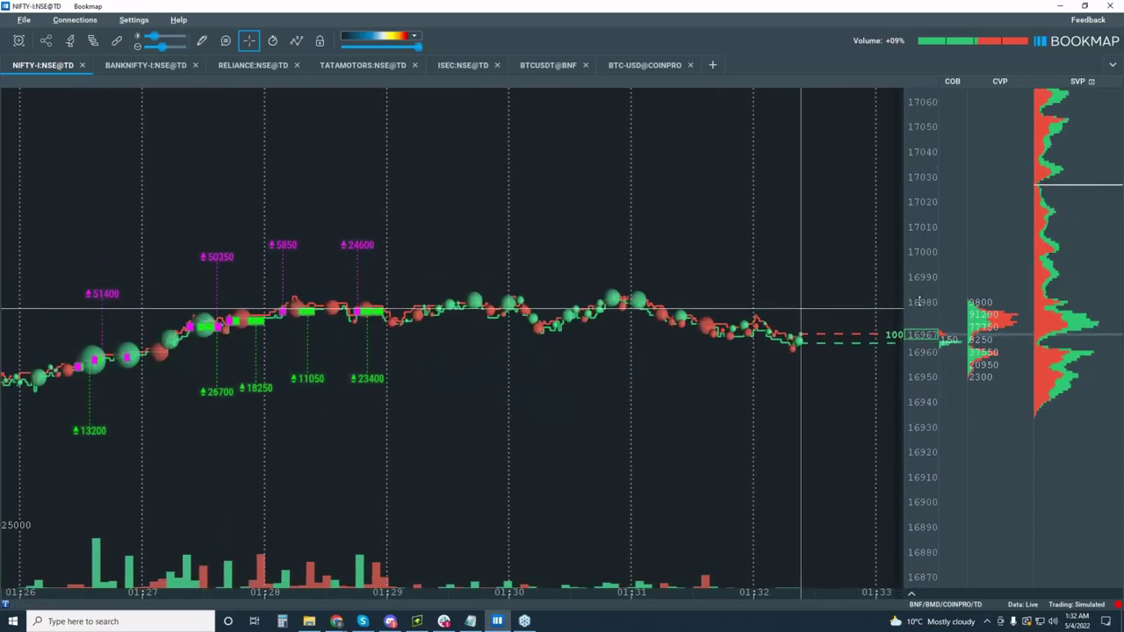
pyautogui.scroll(5, 898, 332)
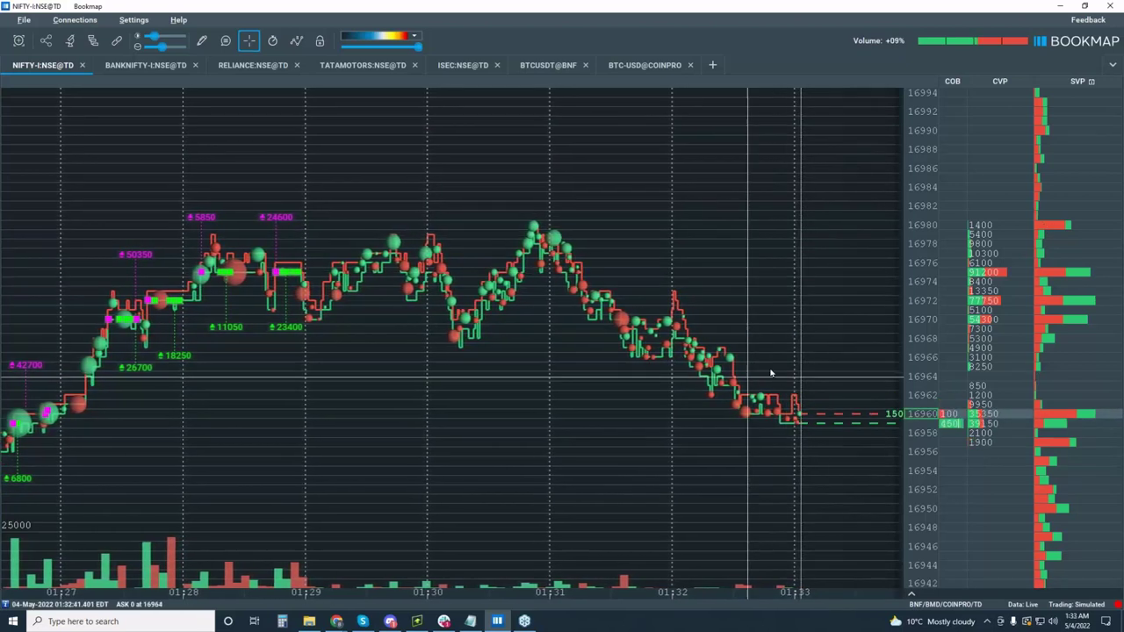
pyautogui.scroll(-2, 690, 328)
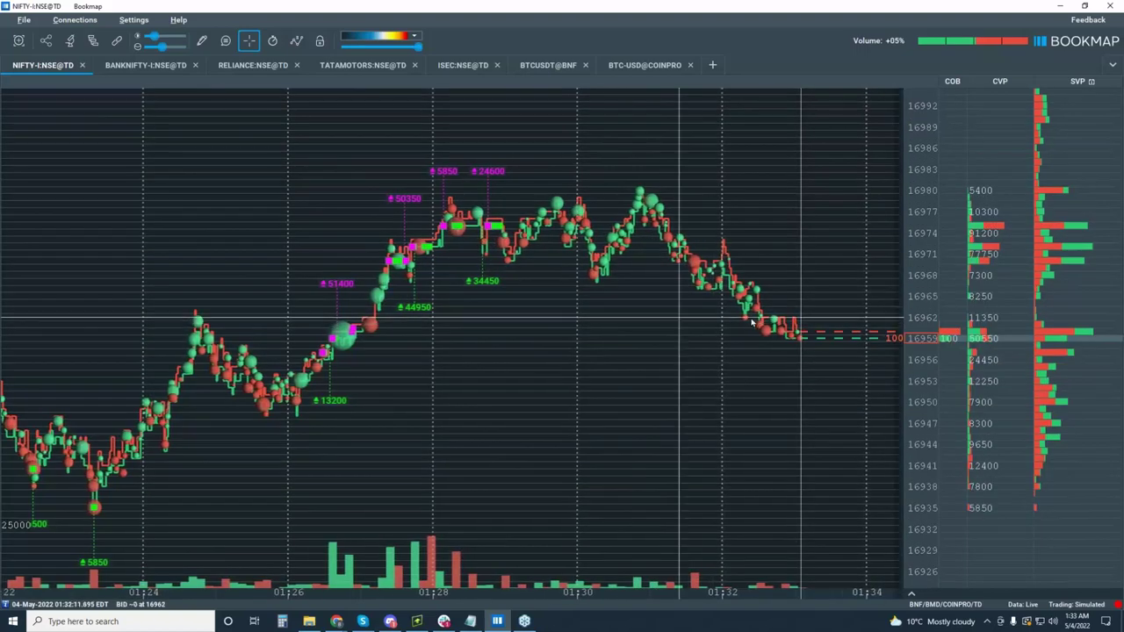
pyautogui.scroll(-2, 703, 316)
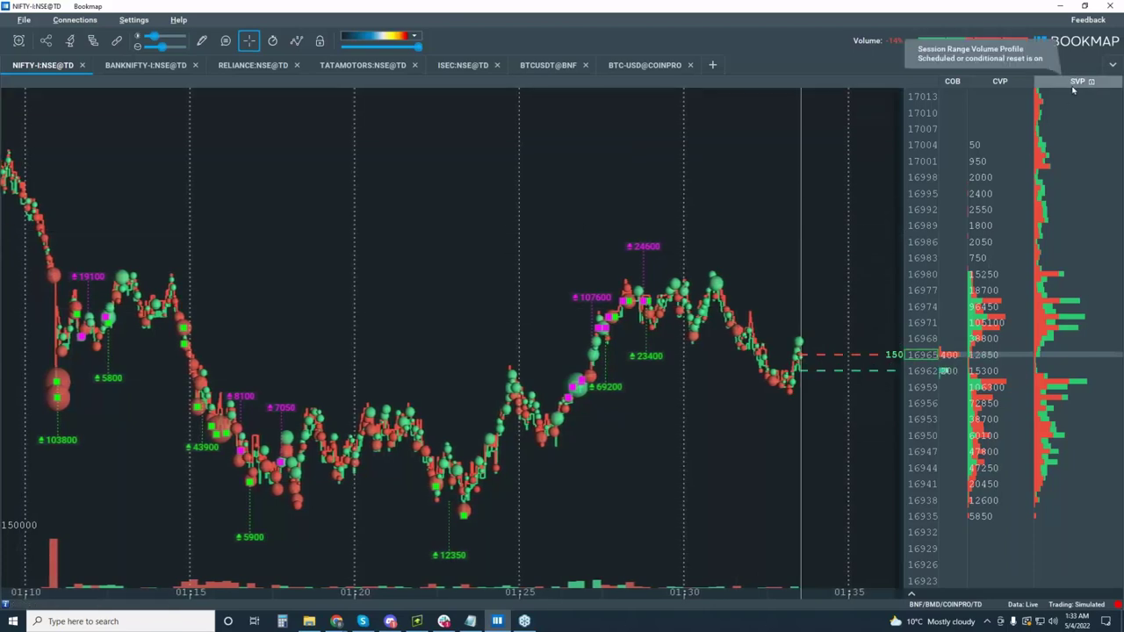
pyautogui.scroll(-5, 668, 309)
pyautogui.scroll(-5, 667, 309)
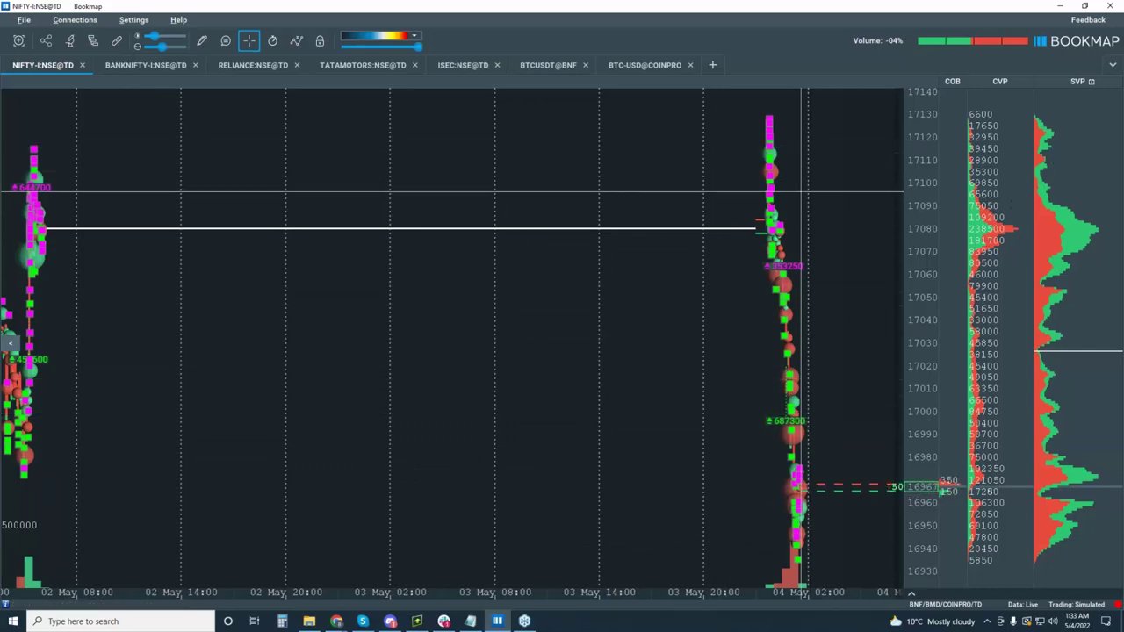
pyautogui.scroll(10, 685, 323)
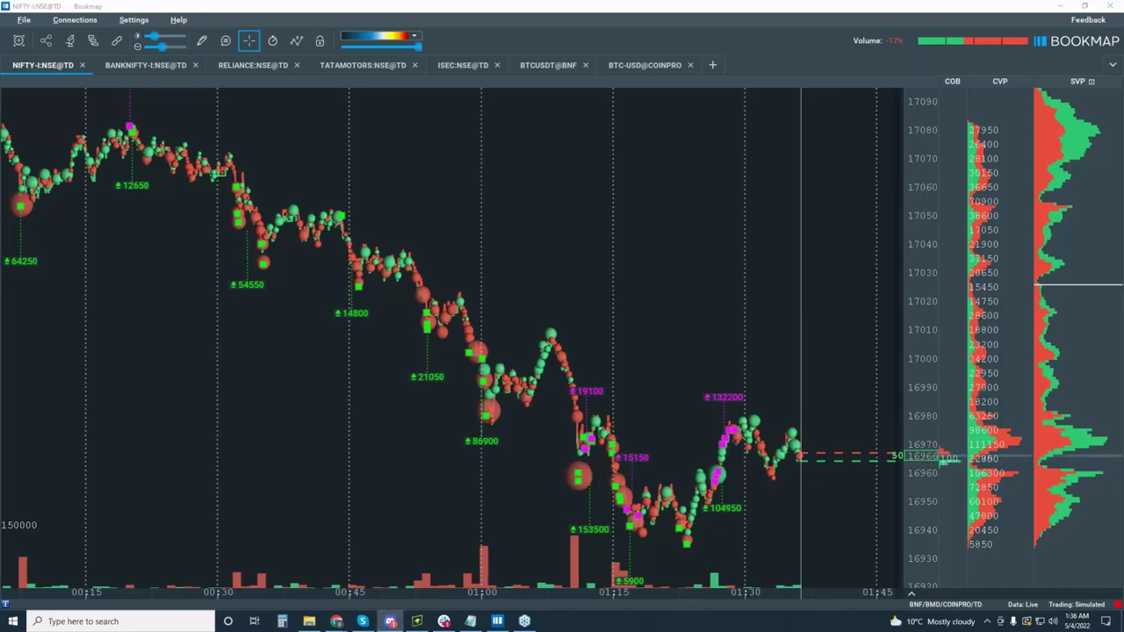
# Step: Switch to Discord and open the bookmap-india channel under Resources in the Bookmap server
pyautogui.hotkey('alt', 'Tab')
pyautogui.moveTo(1032, 74); pyautogui.dragTo(976, 79)
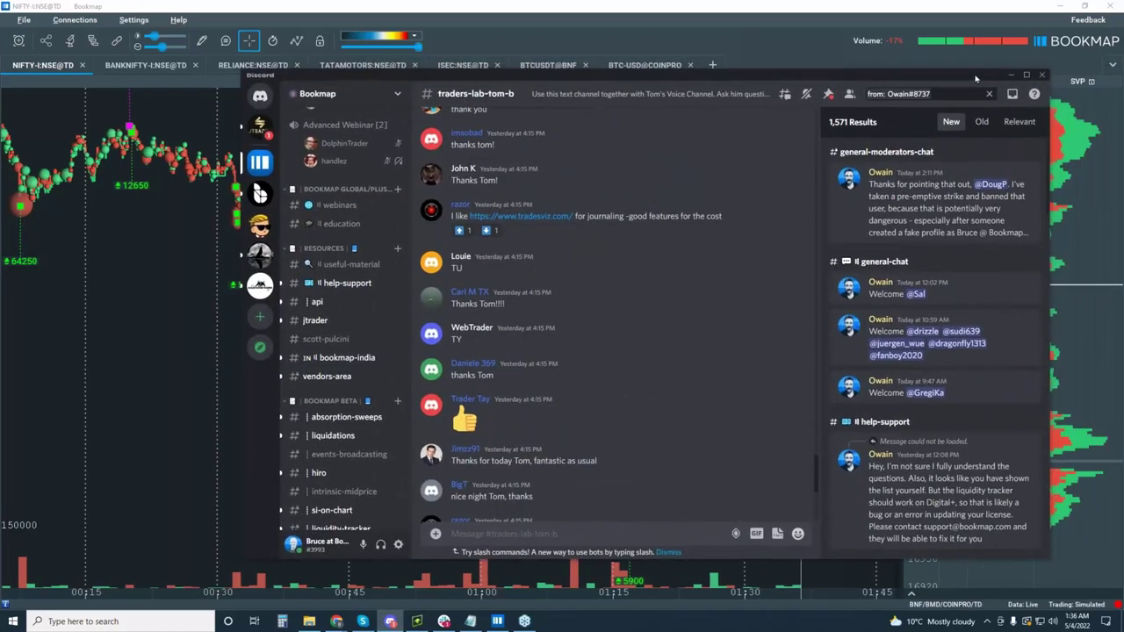
pyautogui.click(260, 164)
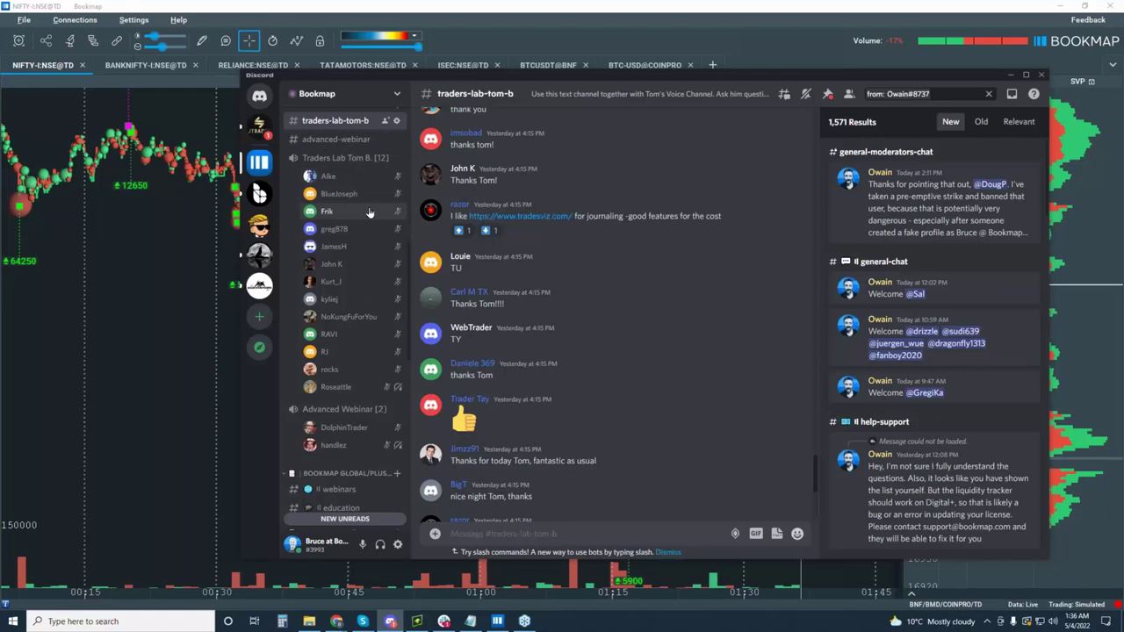
pyautogui.scroll(3, 376, 213)
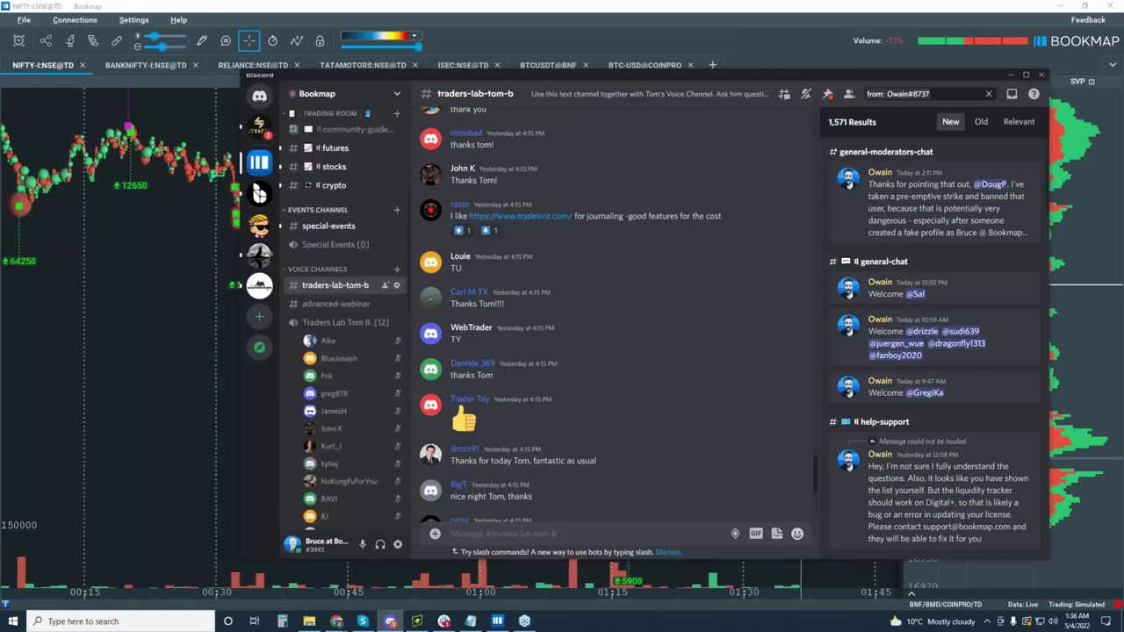
pyautogui.scroll(-3, 378, 147)
pyautogui.scroll(-10, 381, 251)
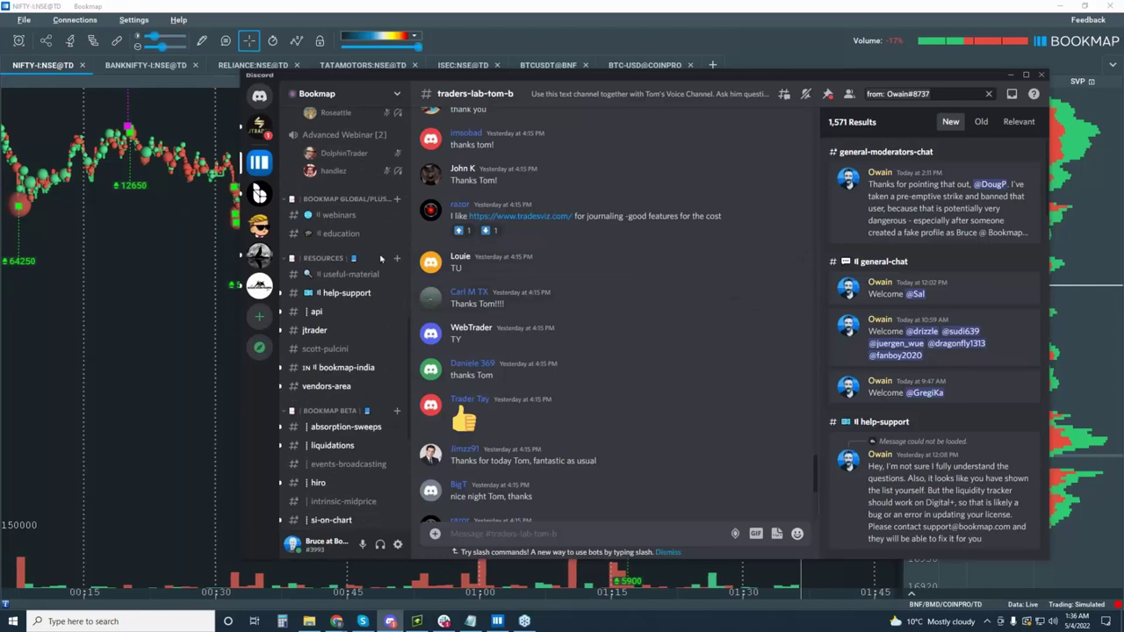
pyautogui.click(351, 370)
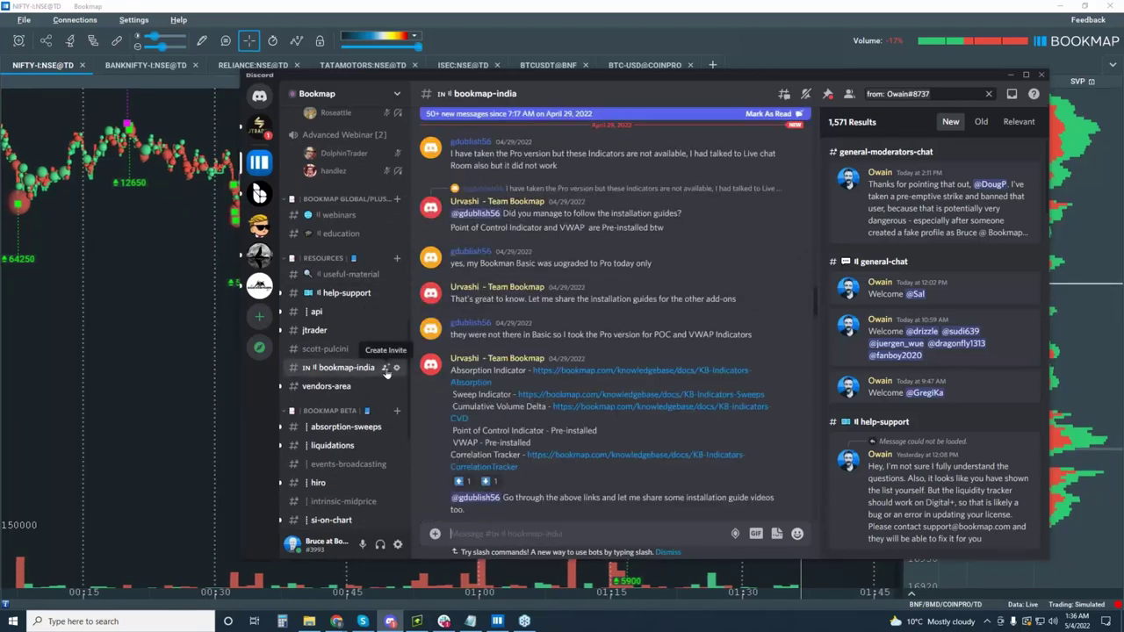
# Step: Copy the server invite link for the bookmap-india channel, close the invite dialog and return to the Bookmap NIFTY chart
pyautogui.click(385, 370)
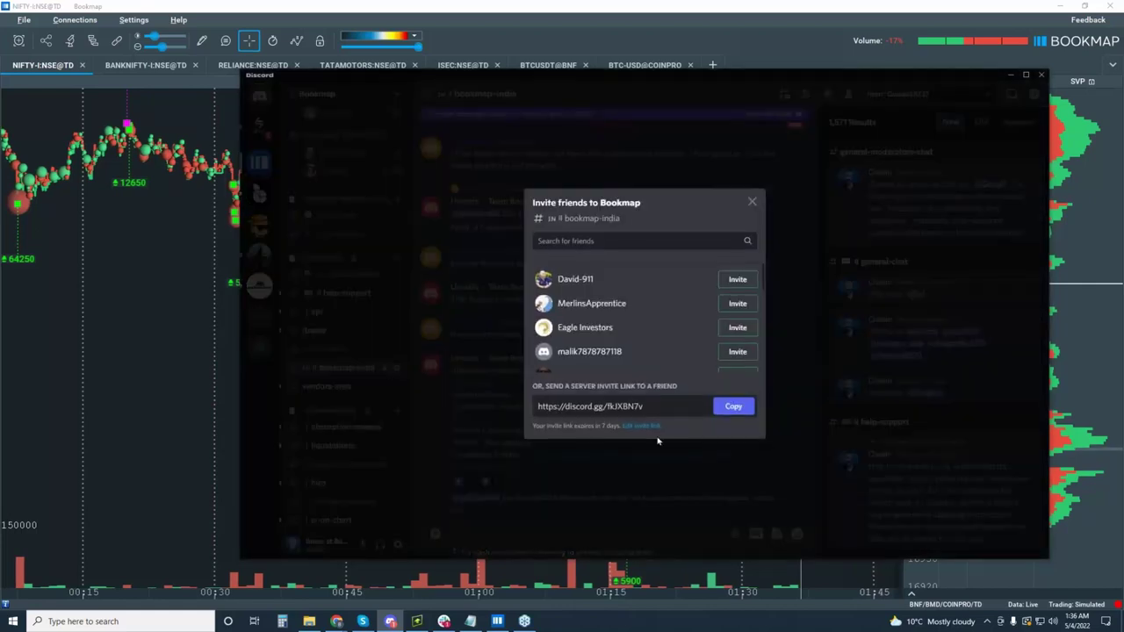
pyautogui.click(733, 408)
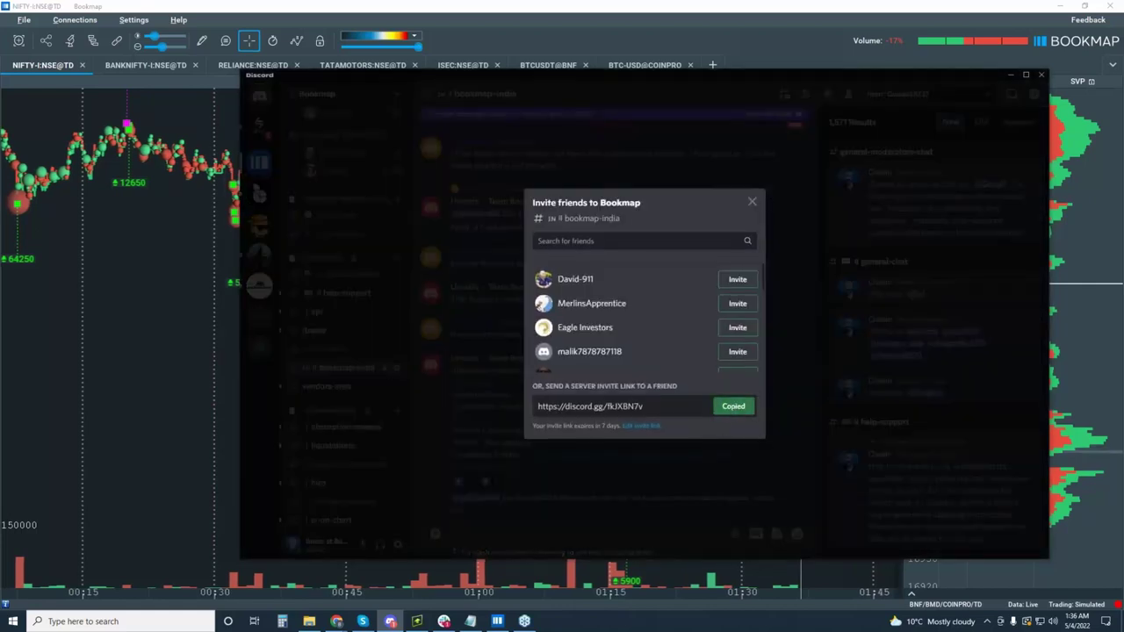
pyautogui.click(751, 201)
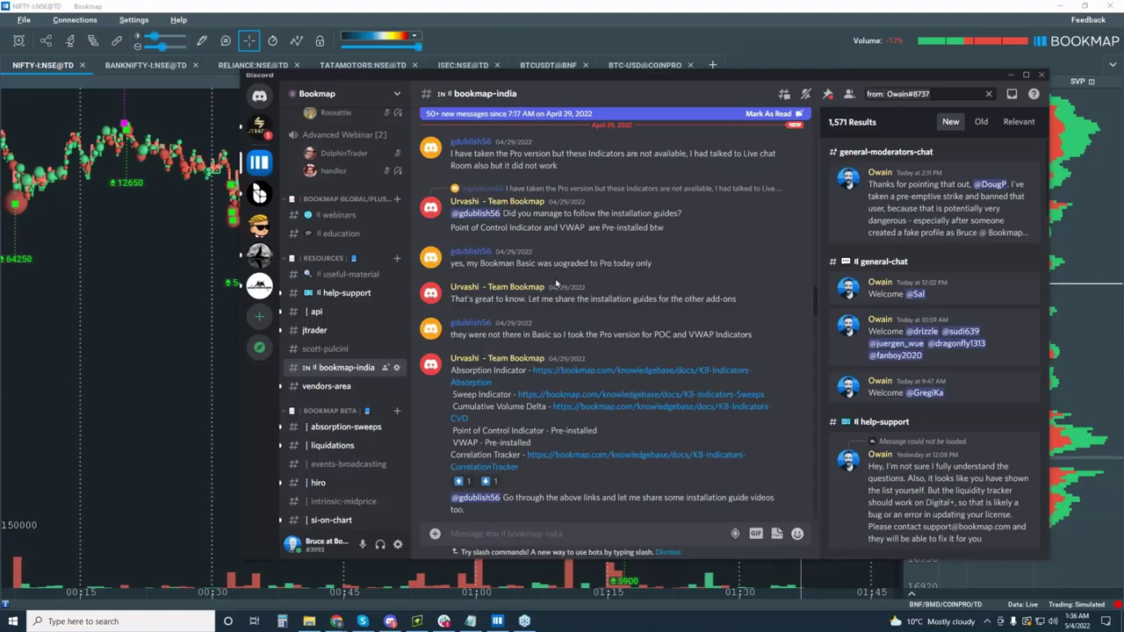
pyautogui.click(390, 621)
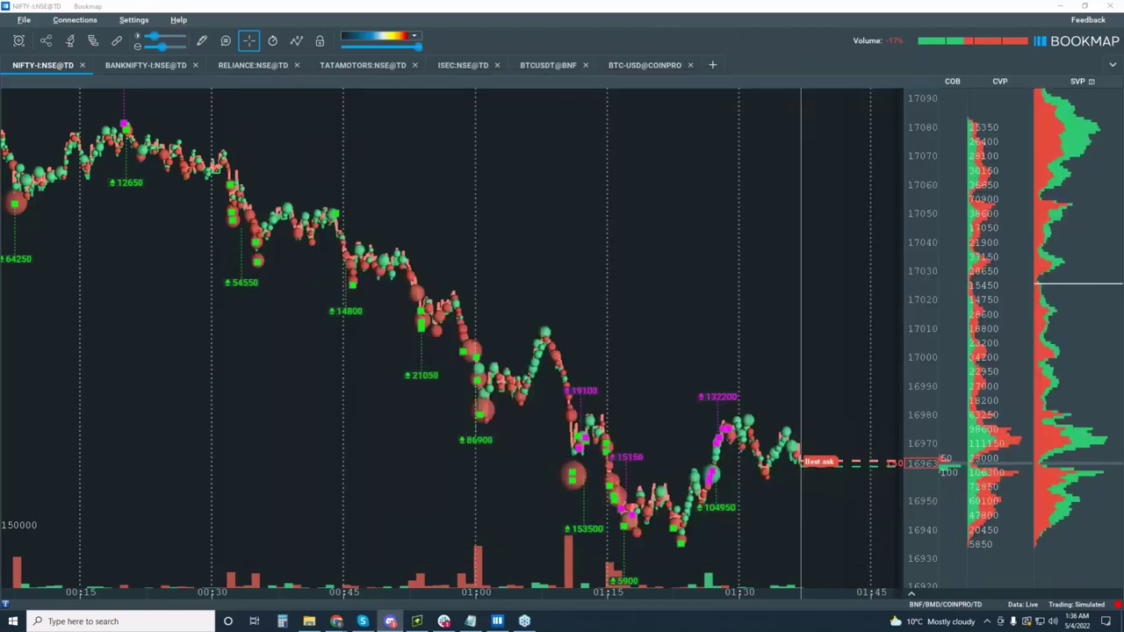